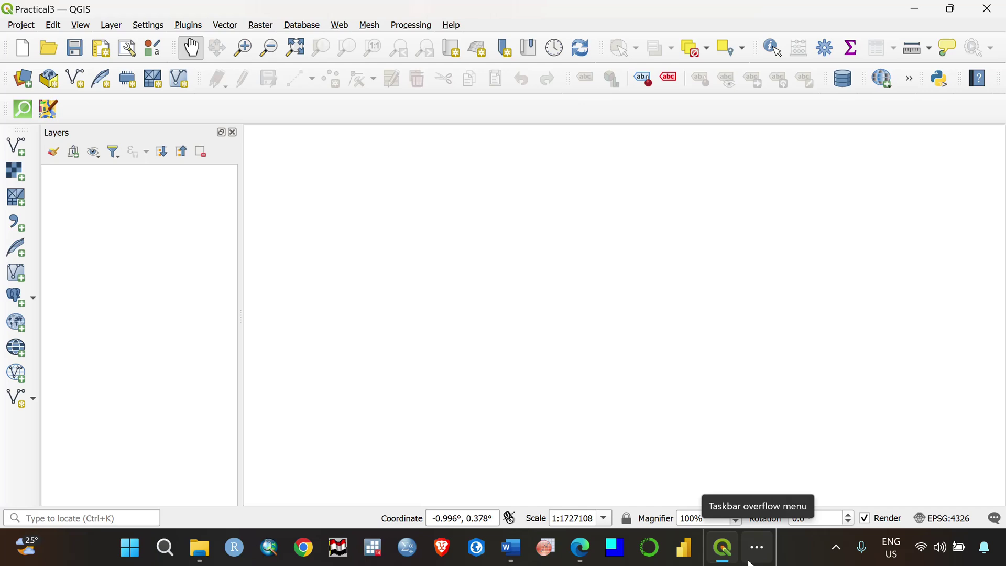
pyautogui.click(756, 547)
pyautogui.moveTo(789, 507)
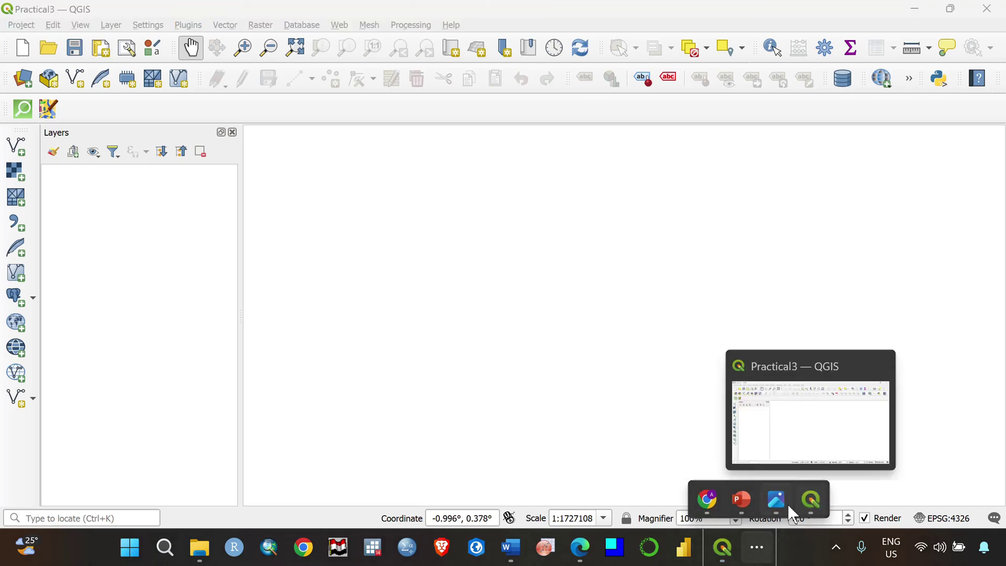
pyautogui.click(836, 547)
pyautogui.click(852, 499)
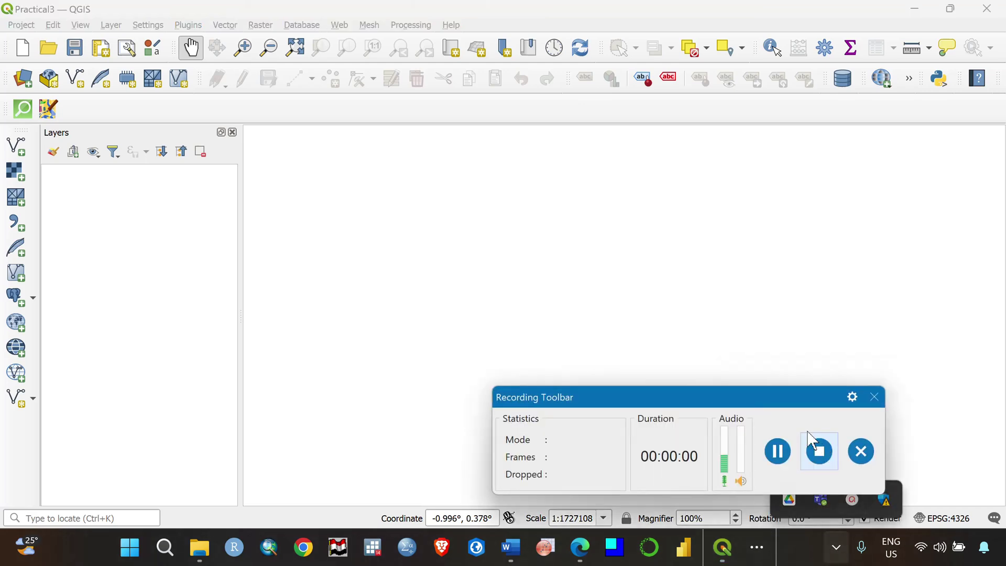
pyautogui.click(813, 443)
pyautogui.moveTo(721, 335); pyautogui.dragTo(846, 560)
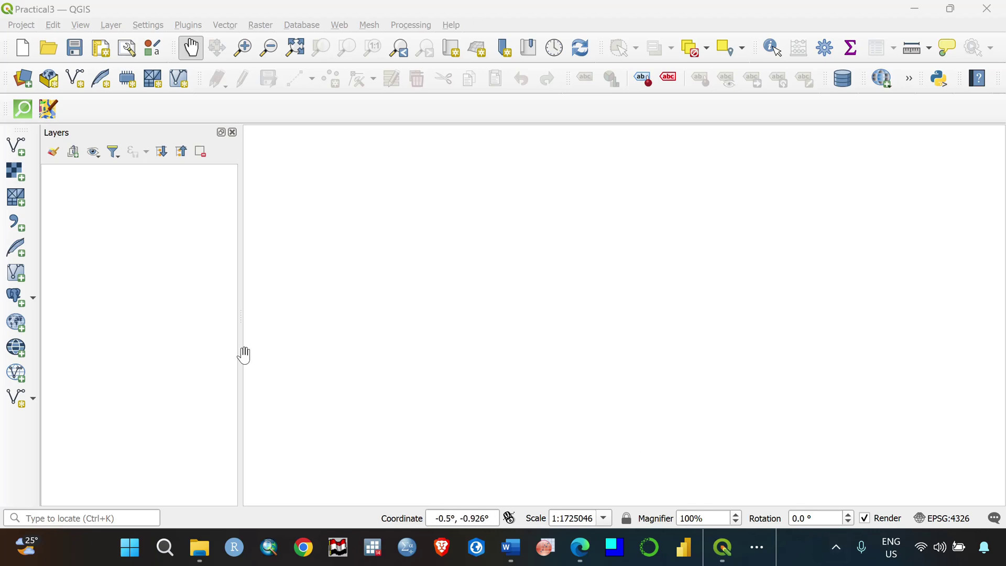
# Step: Open the Crime data for Kampala_FFF CSV file from the Get the Data Package folder inside Urban Navigation
pyautogui.click(214, 549)
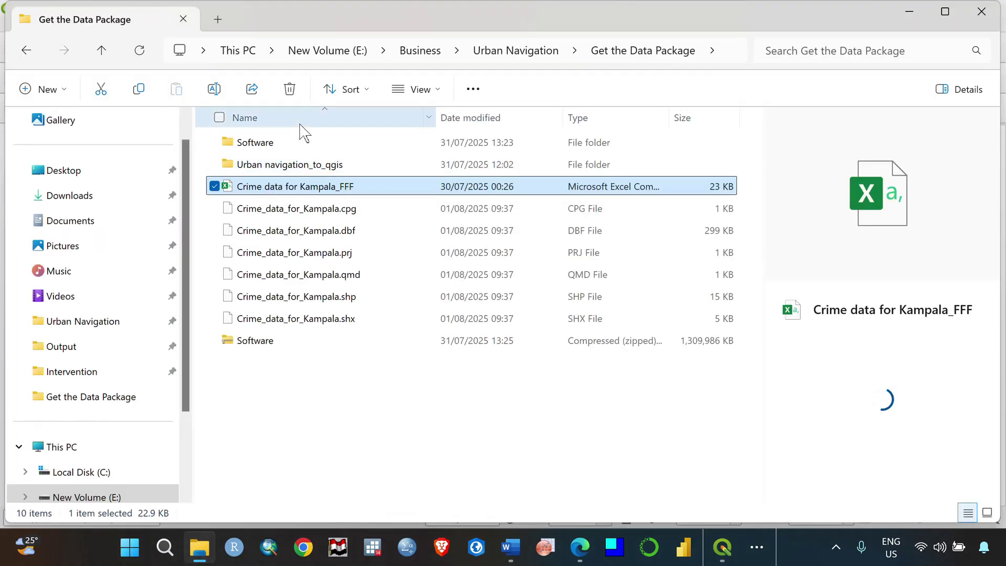
pyautogui.click(516, 51)
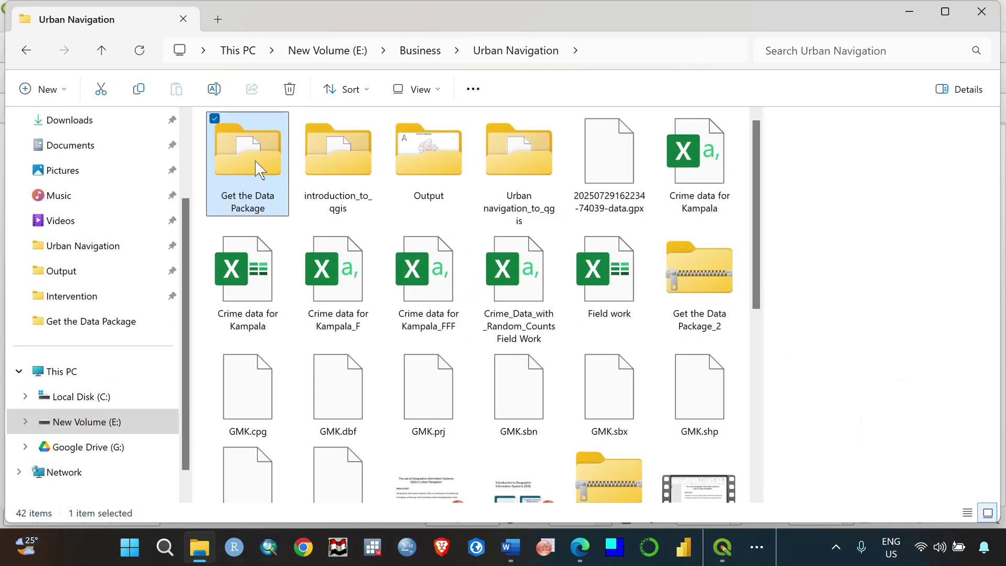
pyautogui.doubleClick(255, 168)
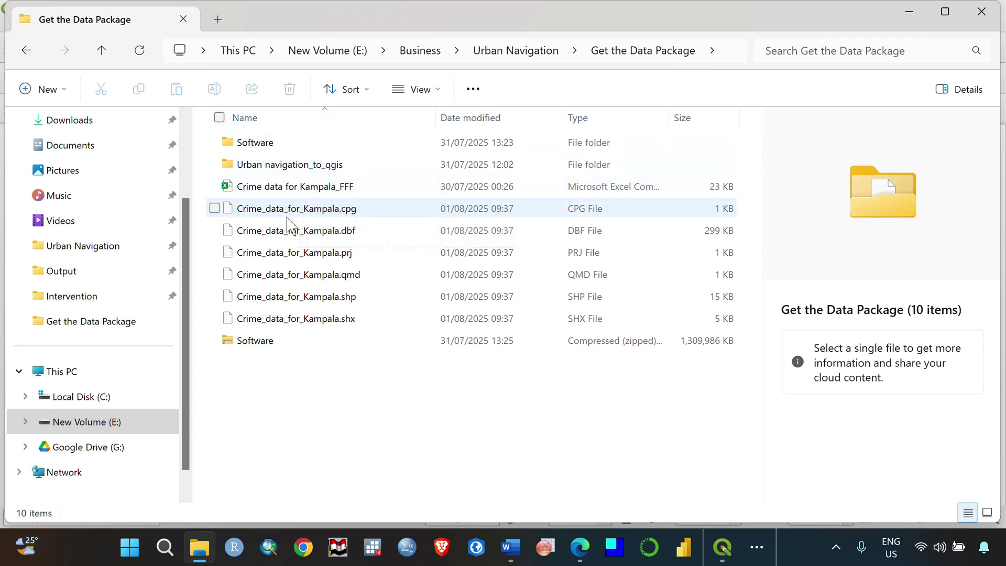
pyautogui.click(295, 190)
pyautogui.doubleClick(261, 194)
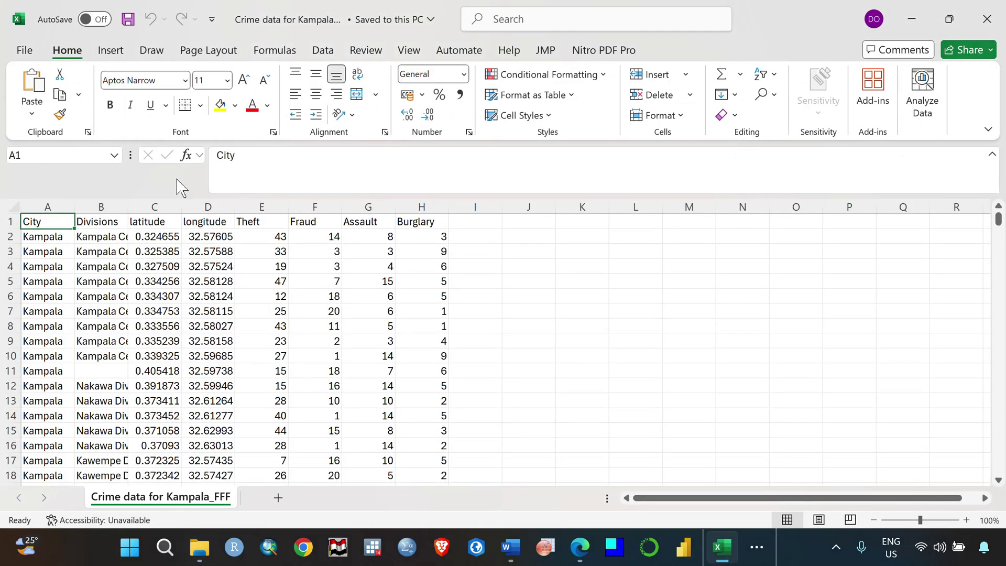
# Step: Widen the City and Divisions columns and inspect the columns from City through longitude
pyautogui.moveTo(75, 207); pyautogui.dragTo(223, 207)
pyautogui.click(74, 206)
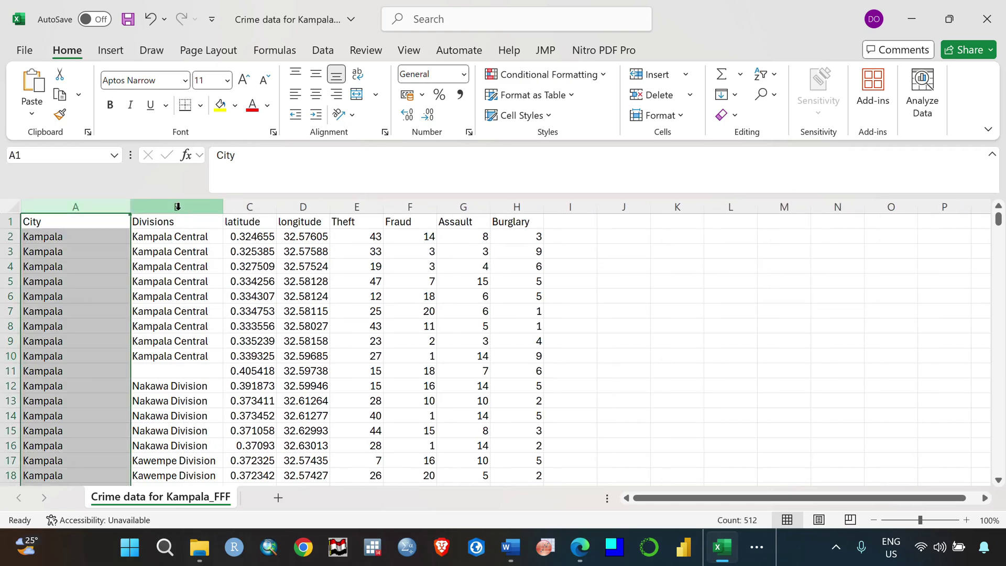
pyautogui.click(212, 205)
pyautogui.click(246, 206)
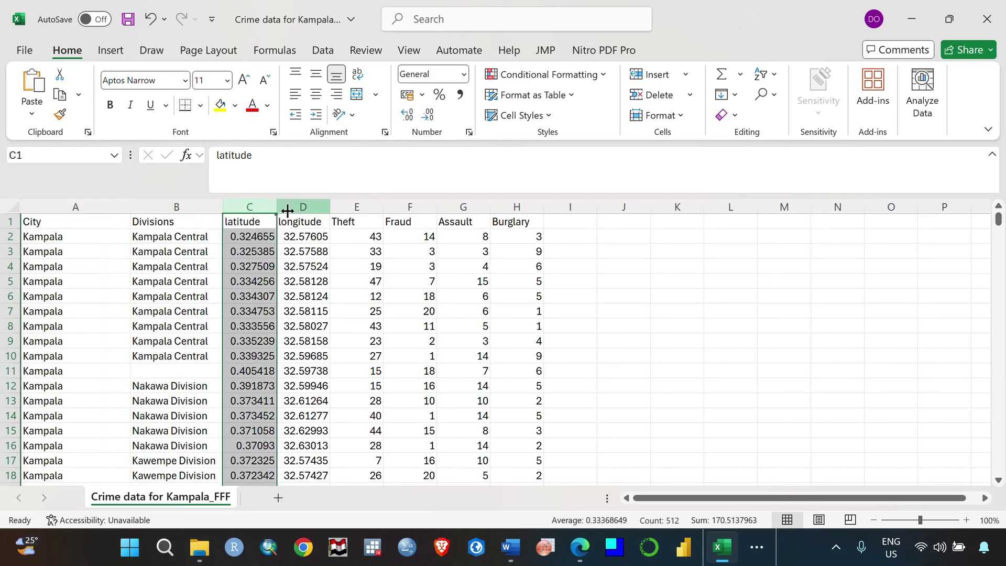
pyautogui.click(307, 206)
# Step: Widen the crime count columns and check the Theft, Fraud, Assault and Burglary headers
pyautogui.moveTo(383, 207); pyautogui.dragTo(548, 209)
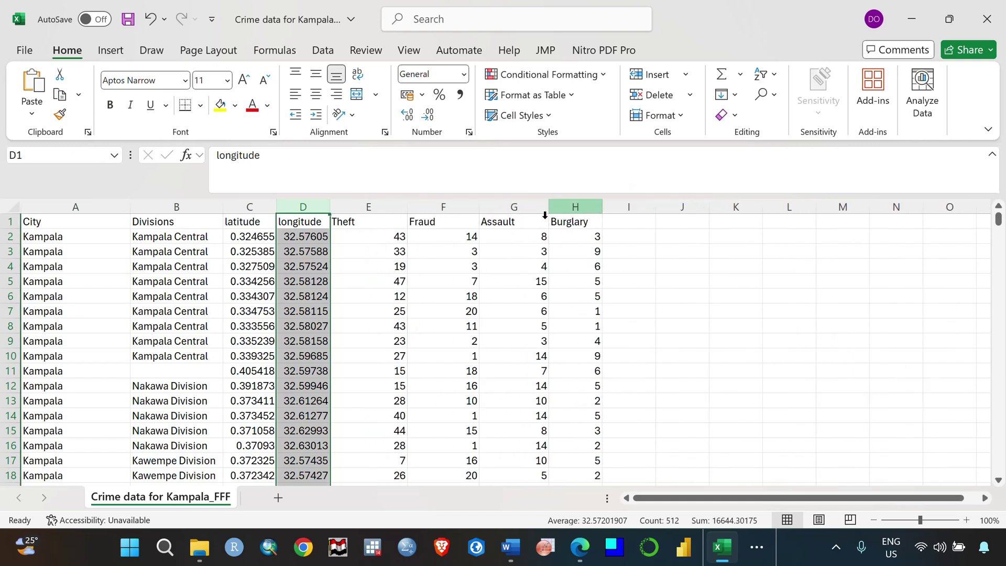
pyautogui.click(359, 221)
pyautogui.click(440, 220)
pyautogui.click(522, 220)
pyautogui.click(583, 219)
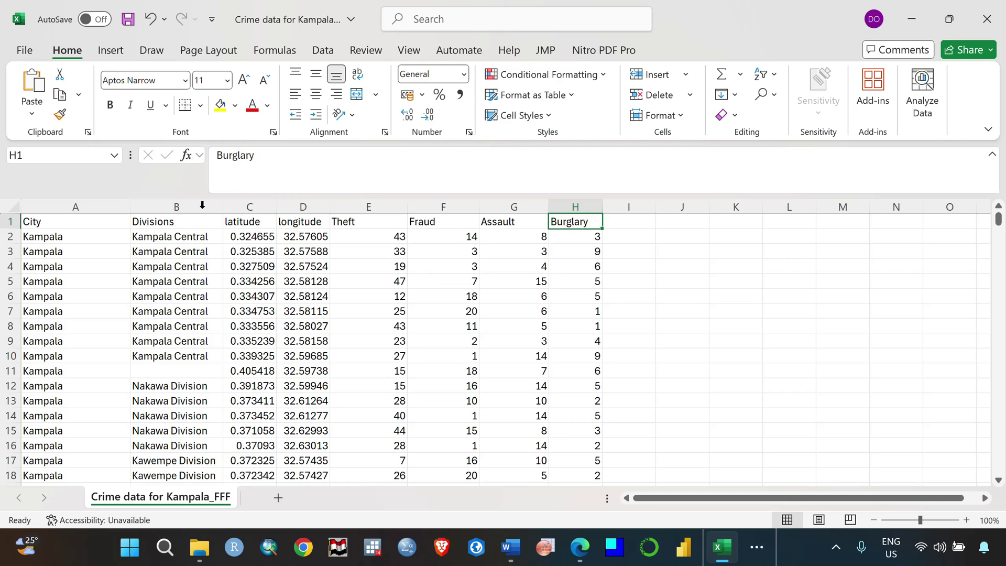
# Step: Review the save formats for the crime data, including CSV UTF-8 (Comma delimited), and return to the sheet without saving
pyautogui.click(25, 49)
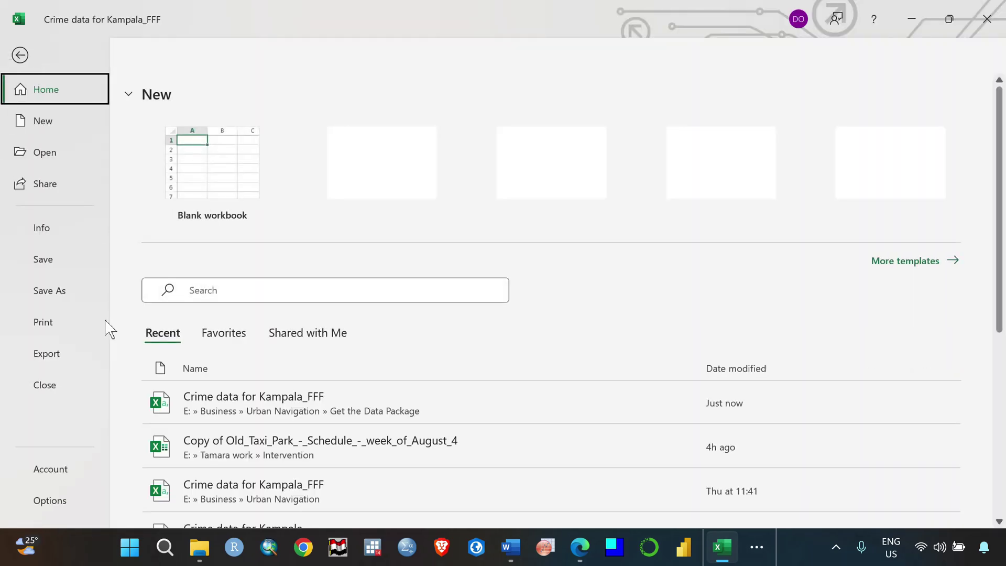
pyautogui.click(67, 300)
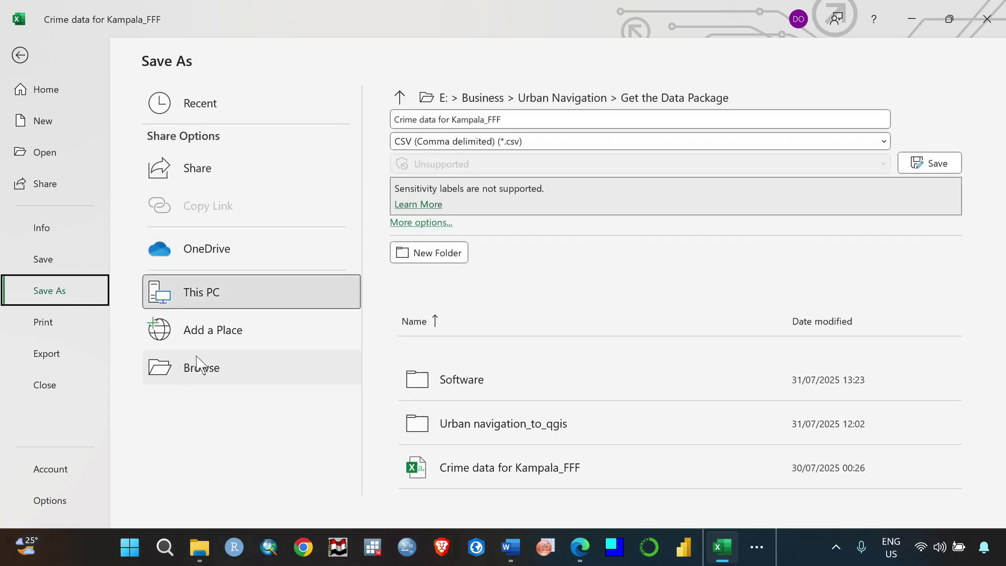
pyautogui.click(219, 367)
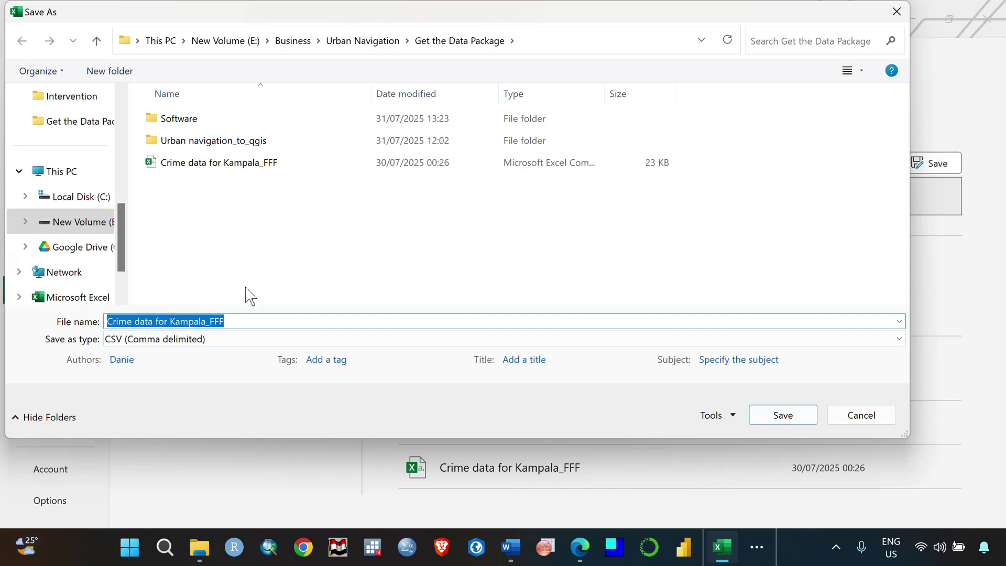
pyautogui.click(220, 341)
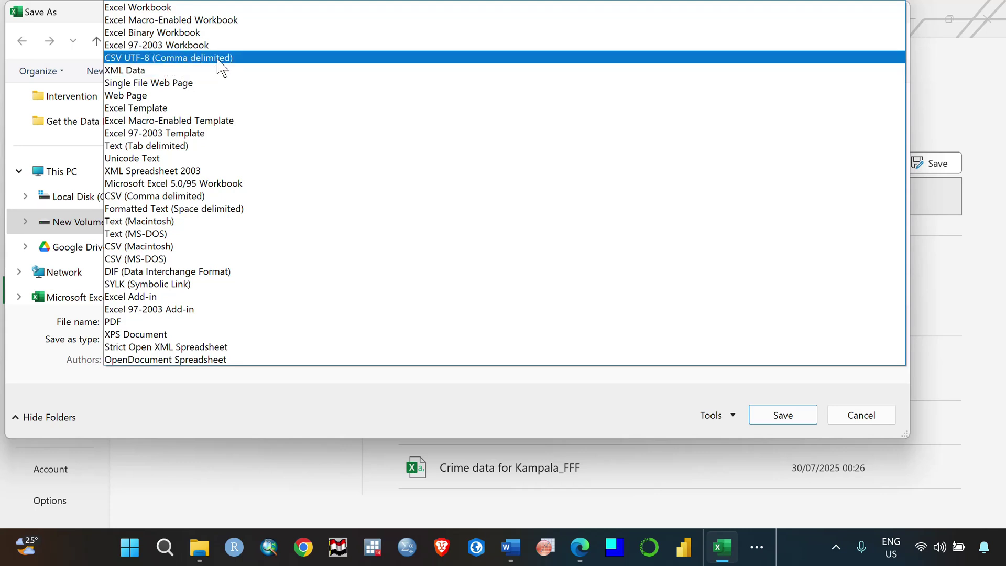
pyautogui.click(220, 58)
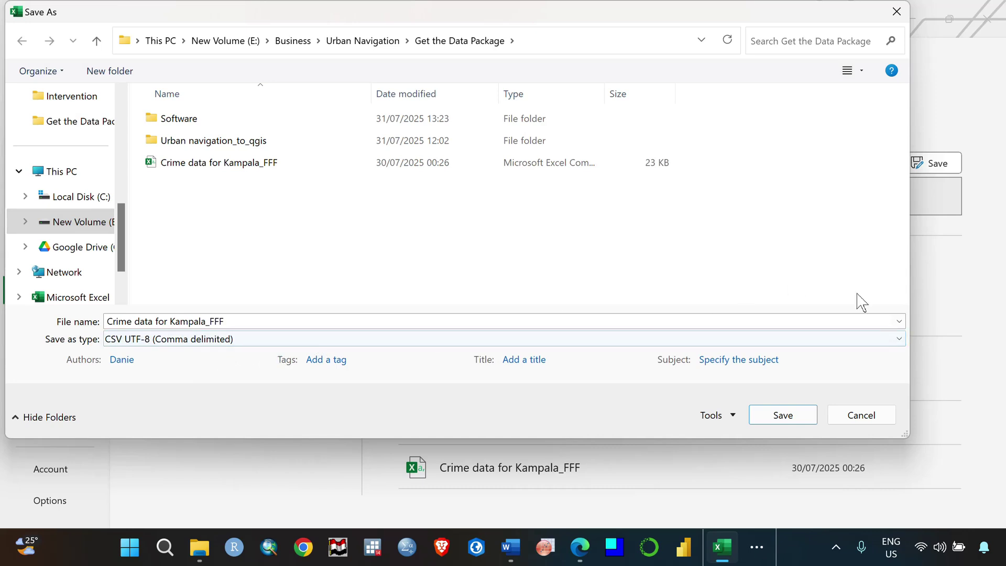
pyautogui.click(854, 415)
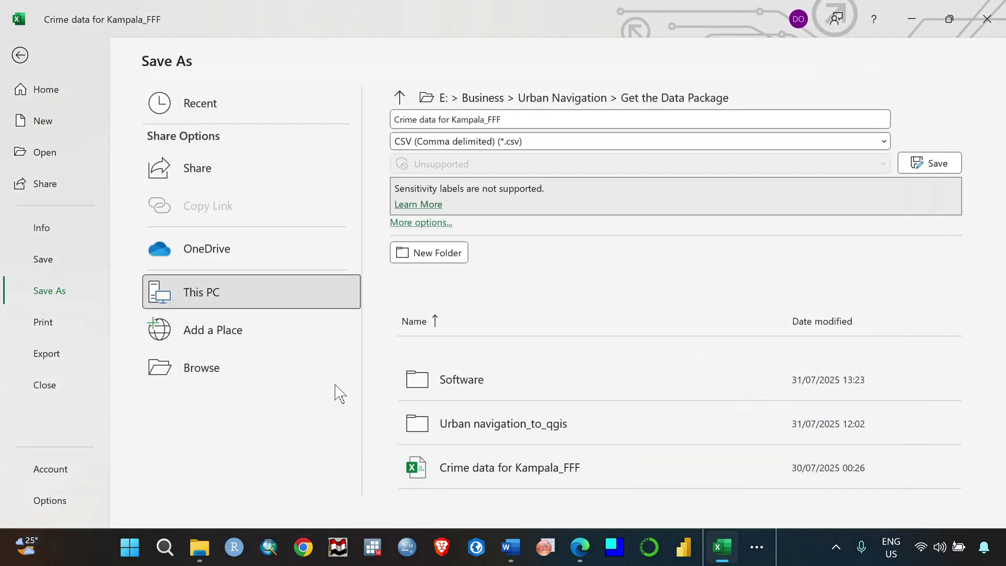
pyautogui.click(292, 364)
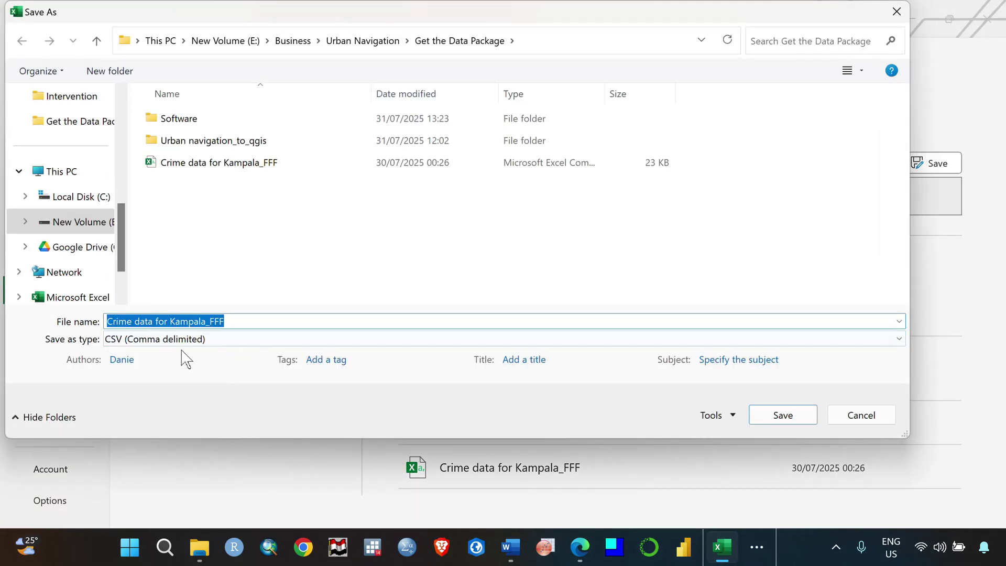
pyautogui.click(844, 419)
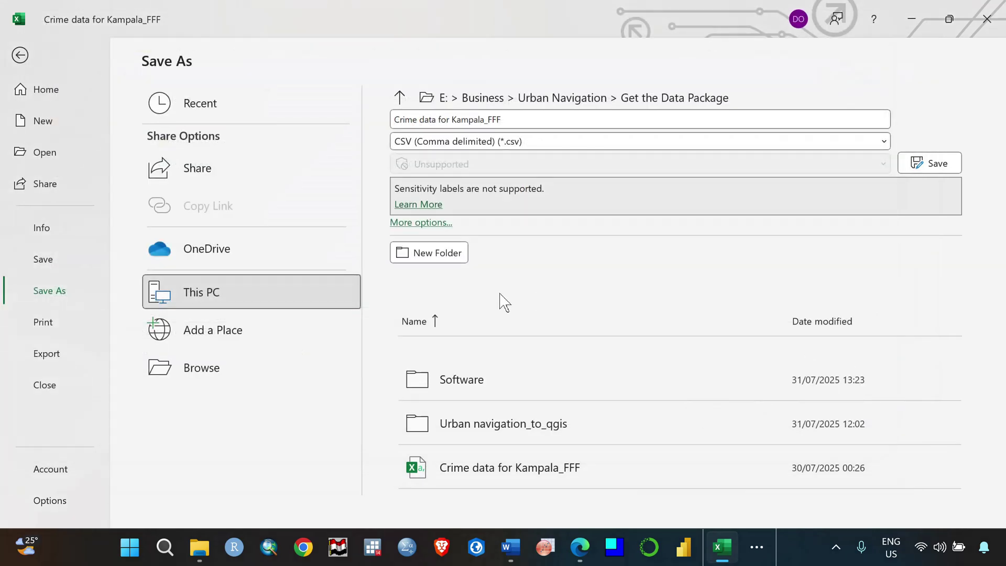
pyautogui.click(29, 61)
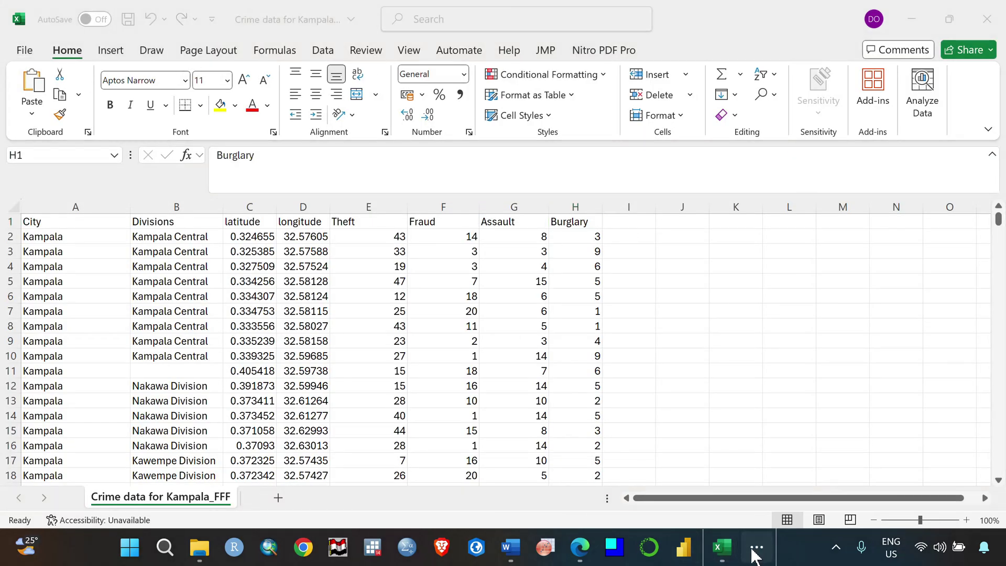
# Step: Switch to QGIS and choose Crime data for Kampala_FFF from the Get the Data Package folder as a delimited text source
pyautogui.click(756, 547)
pyautogui.click(790, 505)
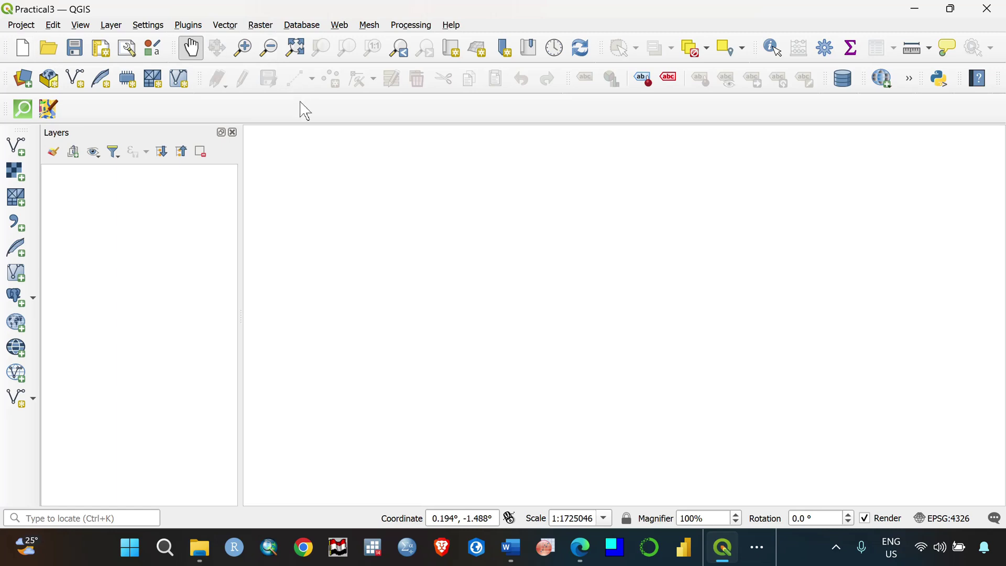
pyautogui.click(23, 80)
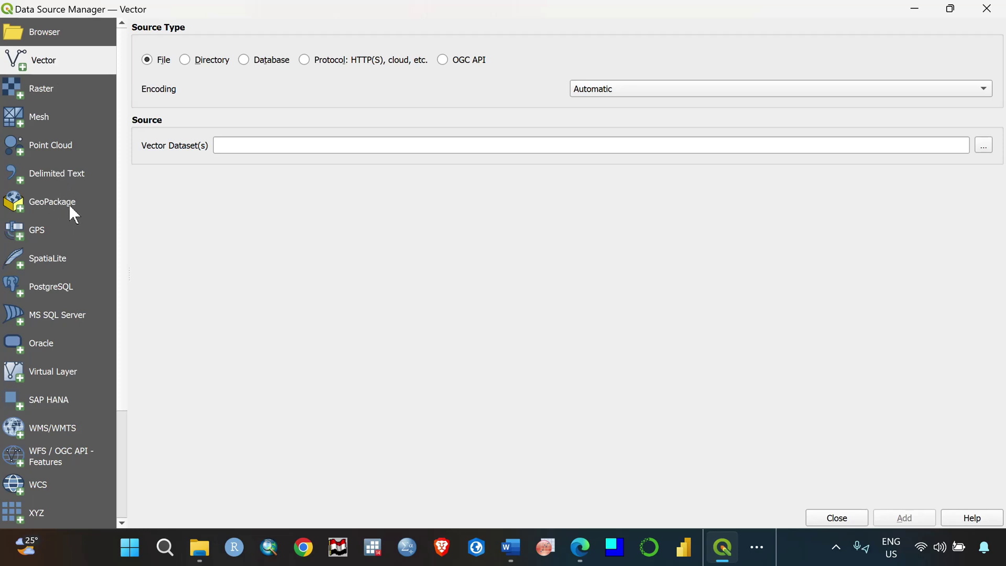
pyautogui.click(56, 173)
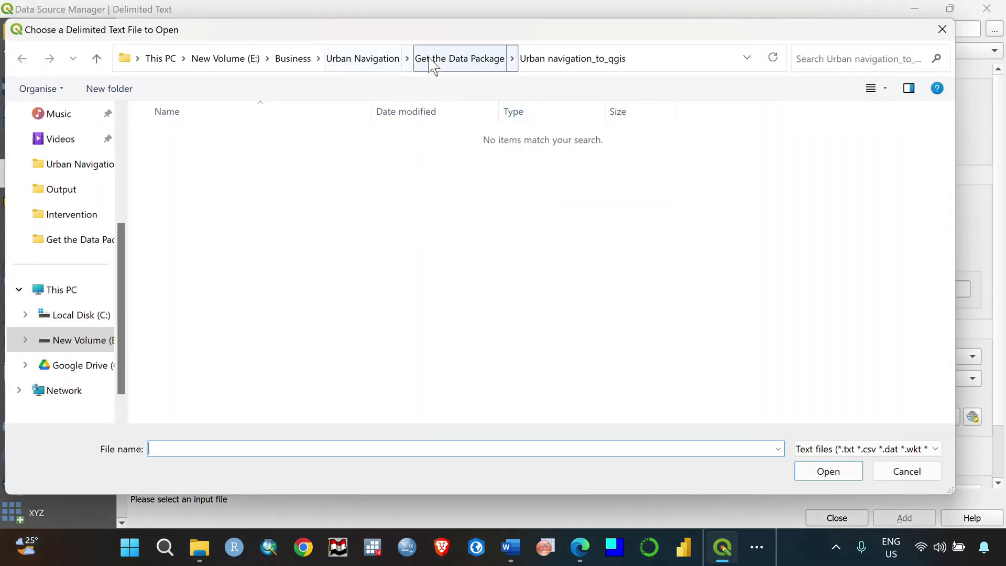
pyautogui.click(433, 59)
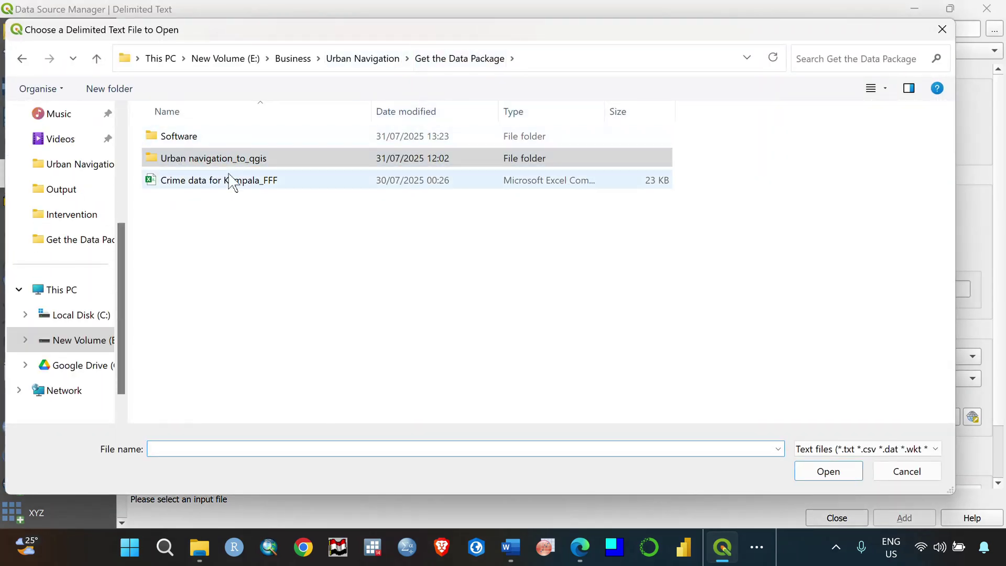
pyautogui.click(202, 183)
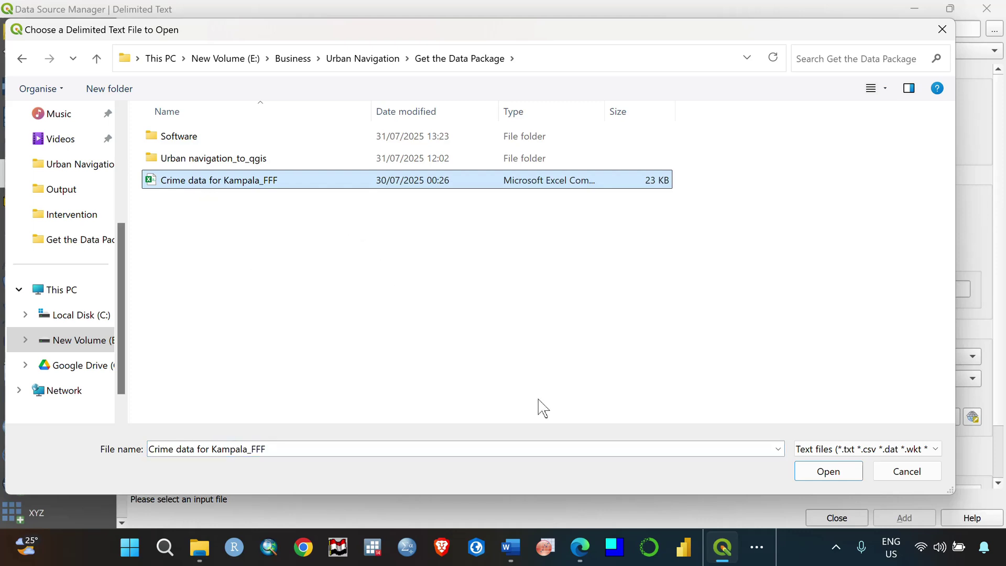
pyautogui.click(825, 473)
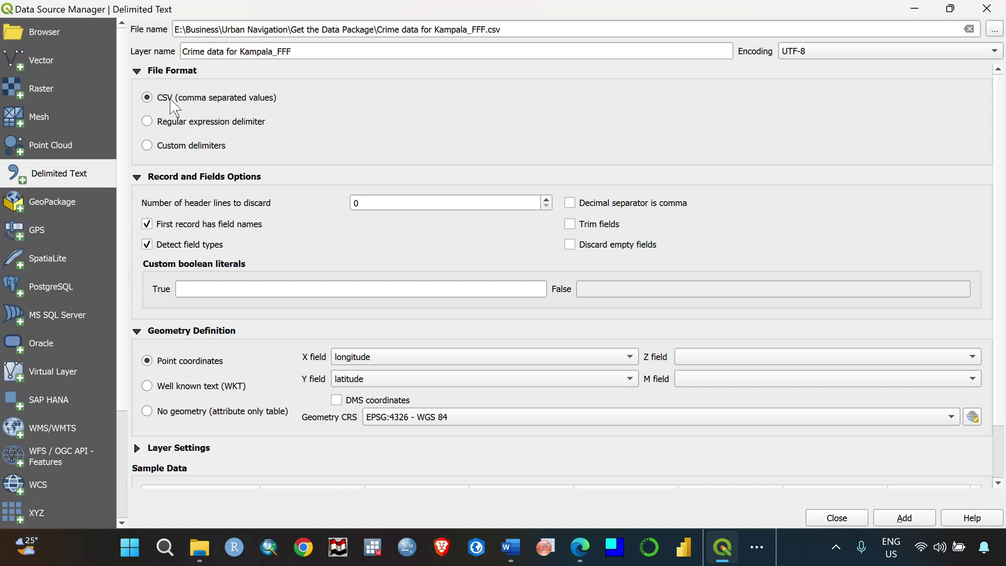
# Step: Keep the file format as CSV (comma separated values) and select EPSG:4326 - WGS 84 for the geometry CRS
pyautogui.click(154, 126)
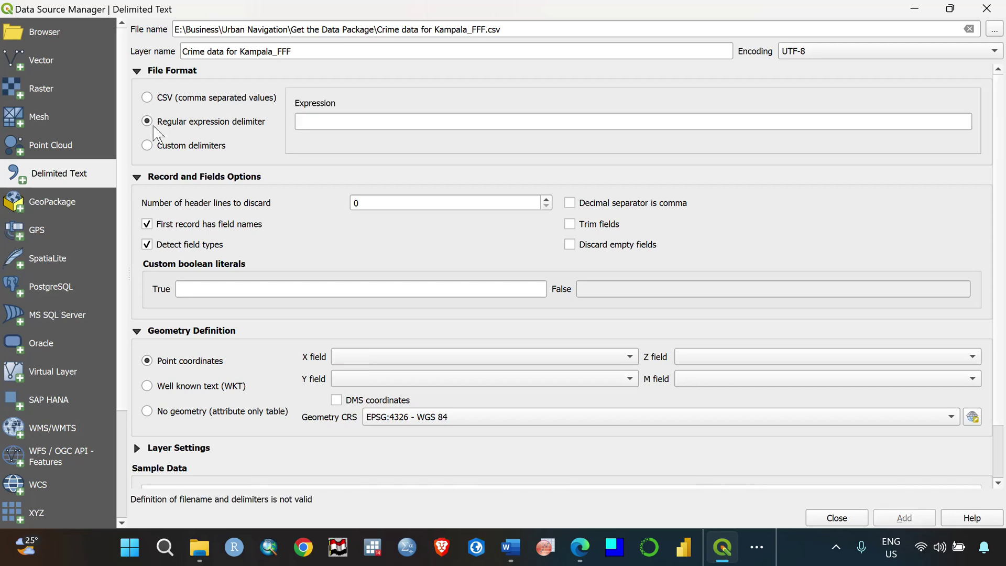
pyautogui.click(159, 101)
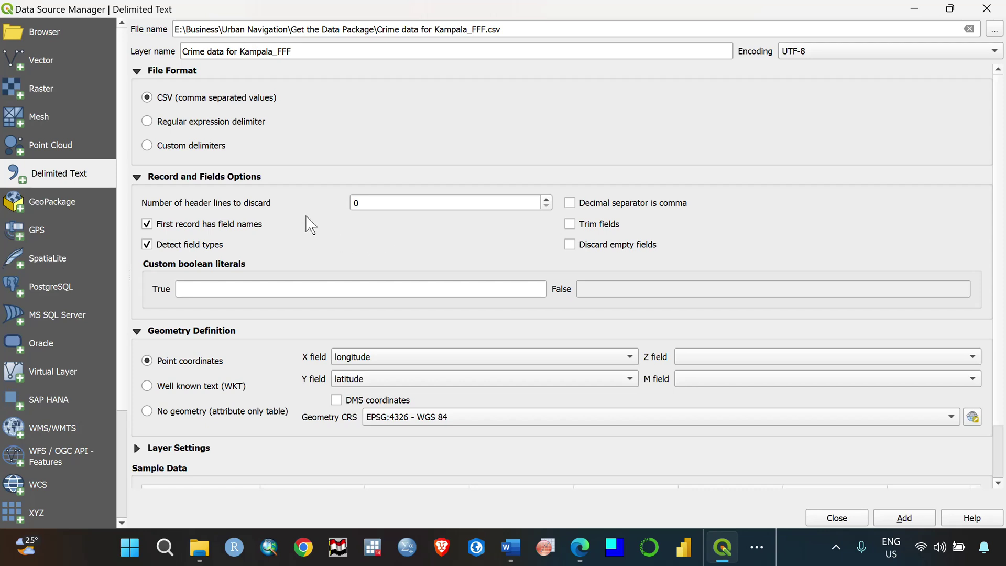
pyautogui.scroll(-1, 309, 225)
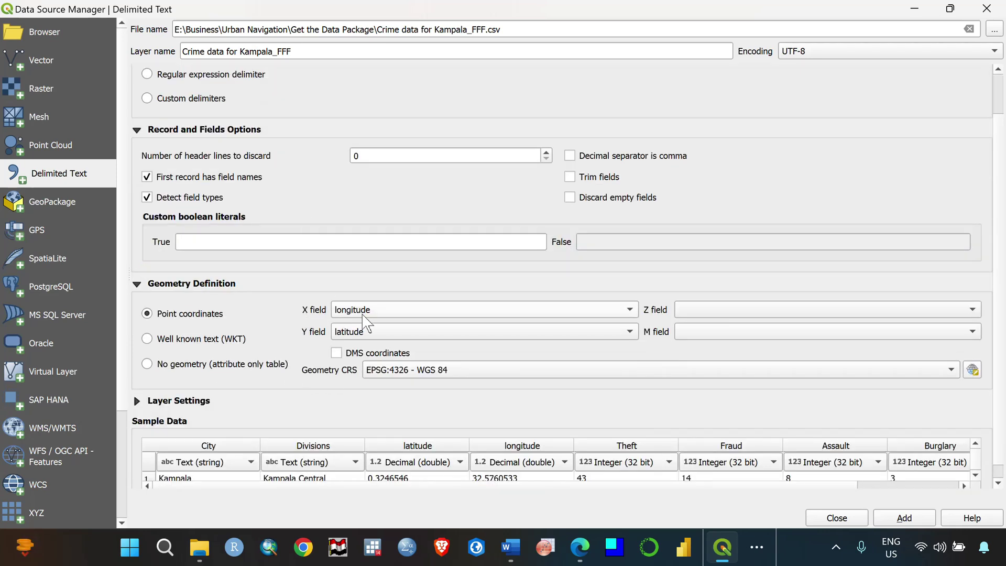
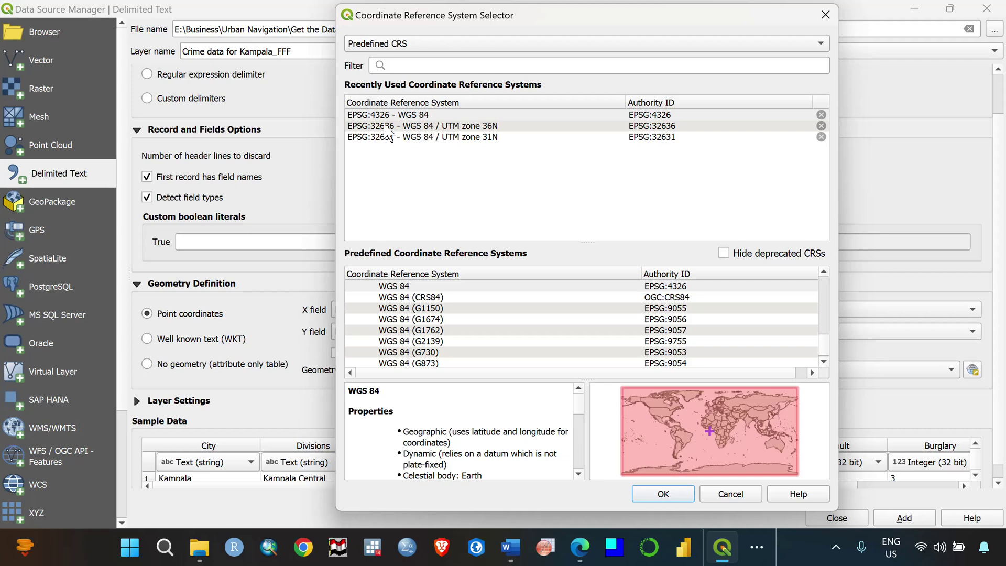
pyautogui.click(392, 115)
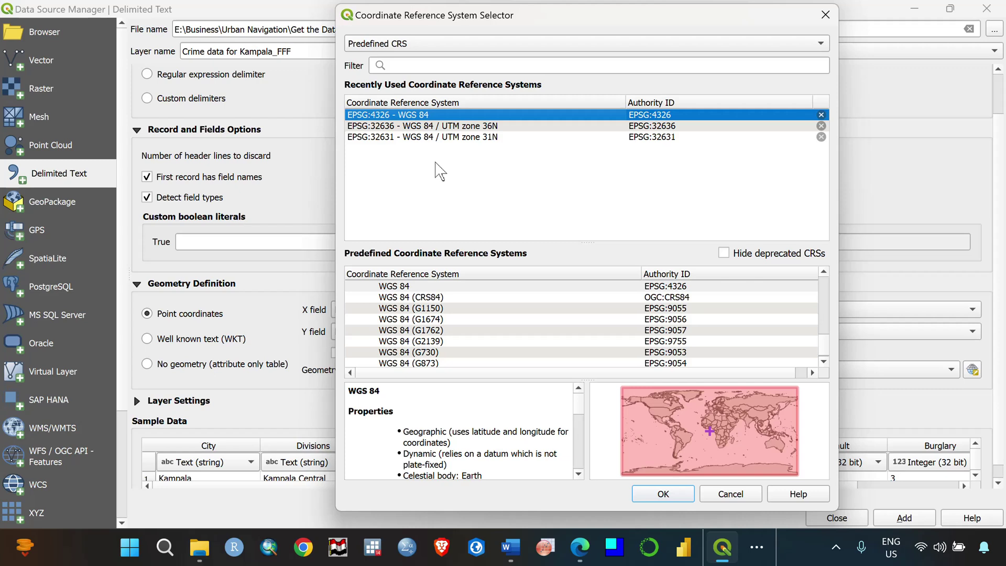
# Step: Browse the predefined coordinate reference systems, from the WGS 84 variants through the Geographic (2D) group
pyautogui.scroll(-2, 741, 310)
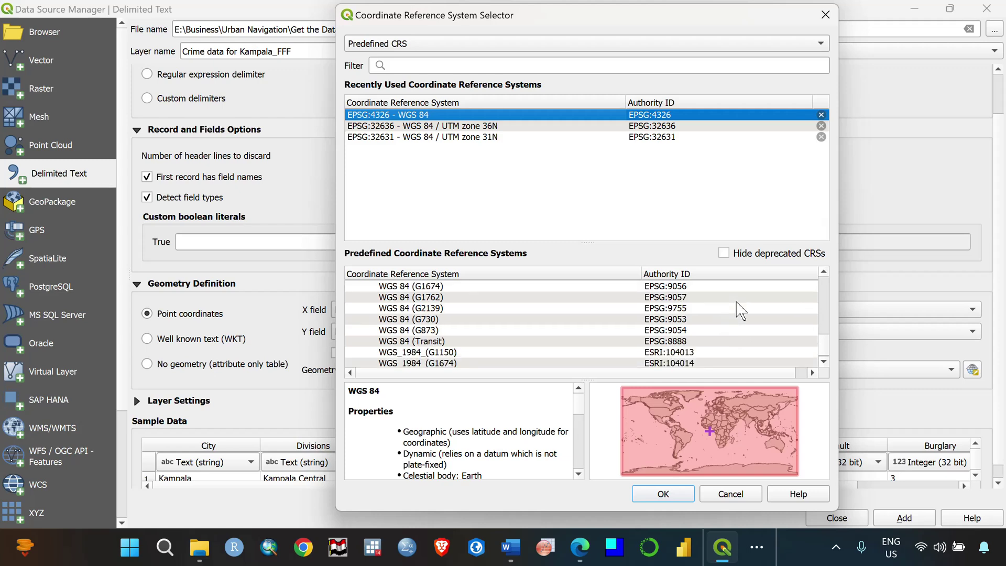
pyautogui.scroll(-6, 740, 310)
pyautogui.scroll(7, 732, 311)
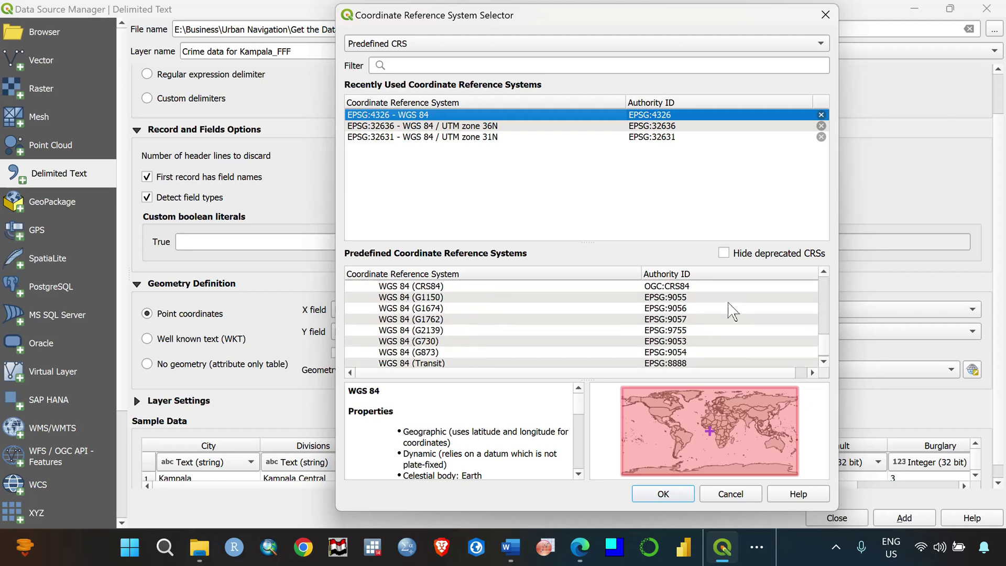
pyautogui.scroll(-10, 732, 311)
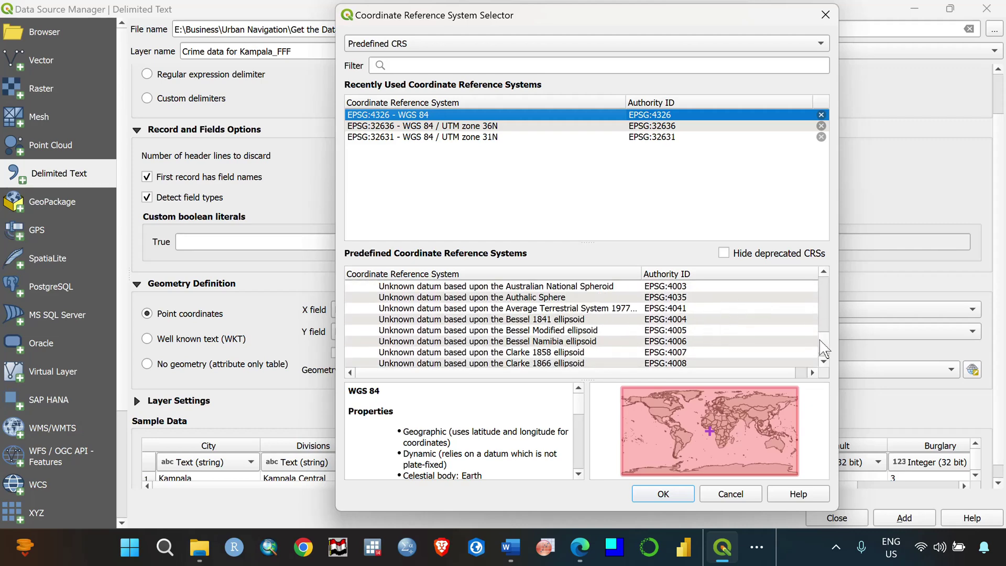
pyautogui.moveTo(824, 349); pyautogui.dragTo(824, 300)
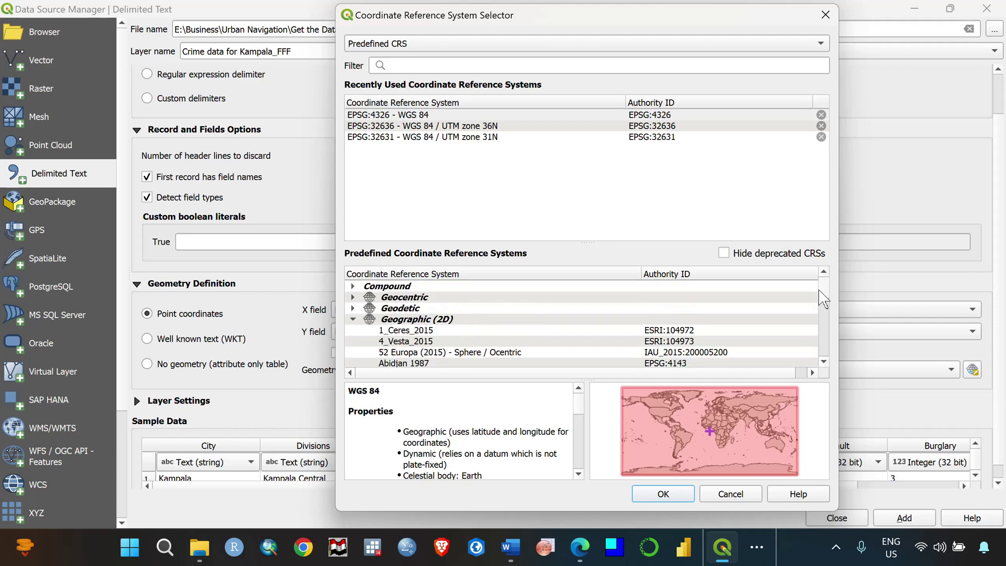
pyautogui.scroll(-8, 461, 330)
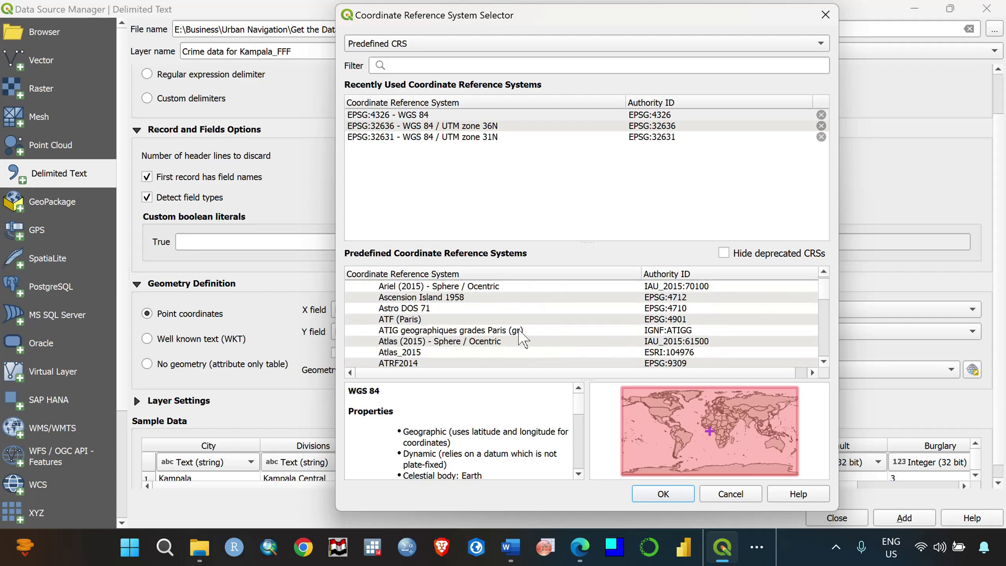
pyautogui.scroll(-15, 524, 330)
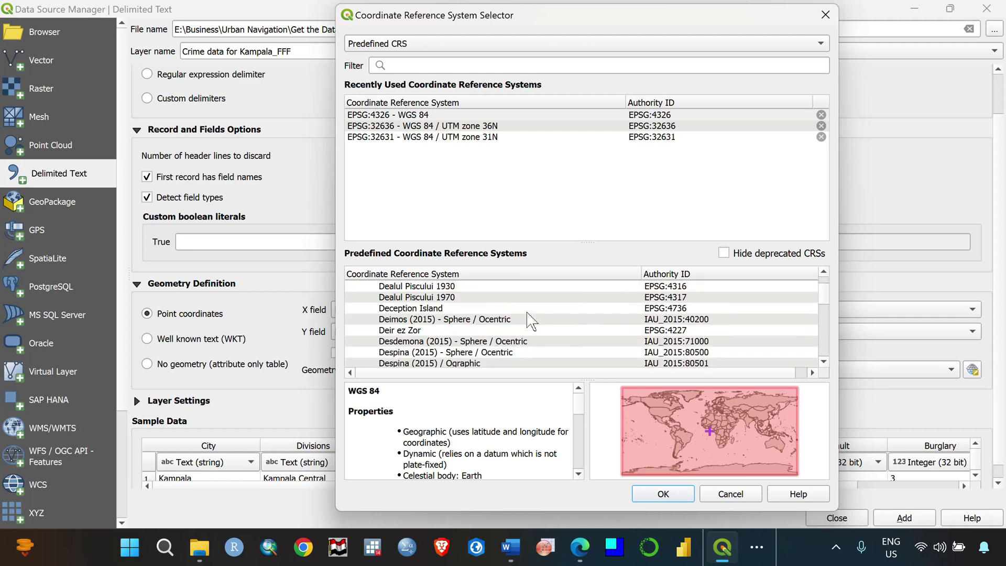
pyautogui.scroll(-15, 527, 313)
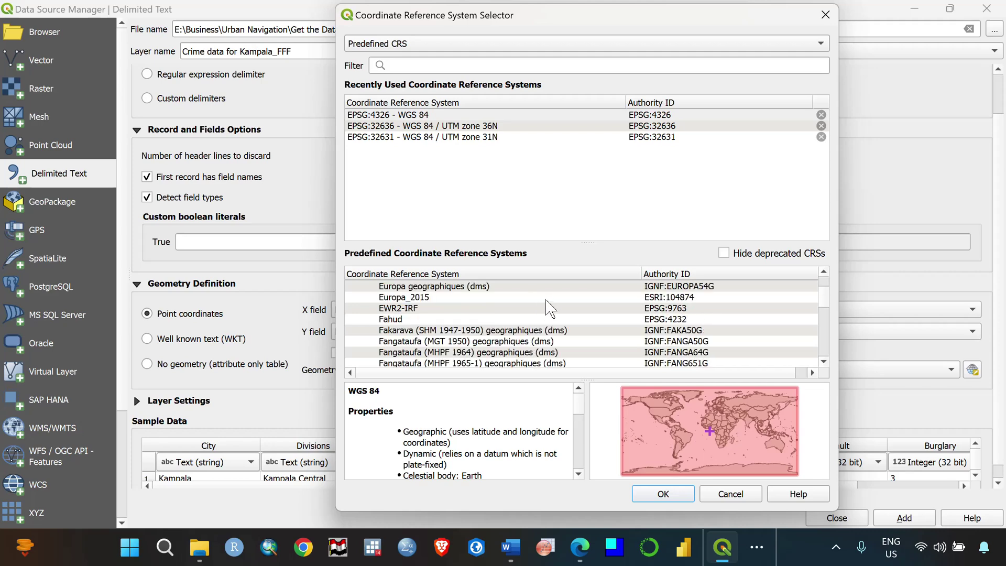
pyautogui.scroll(-10, 545, 308)
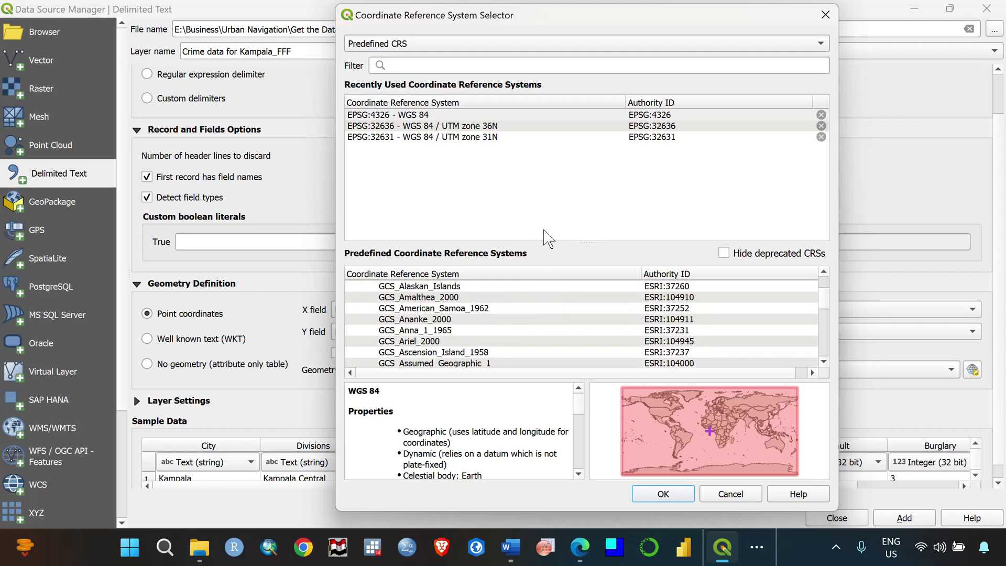
pyautogui.scroll(-10, 451, 343)
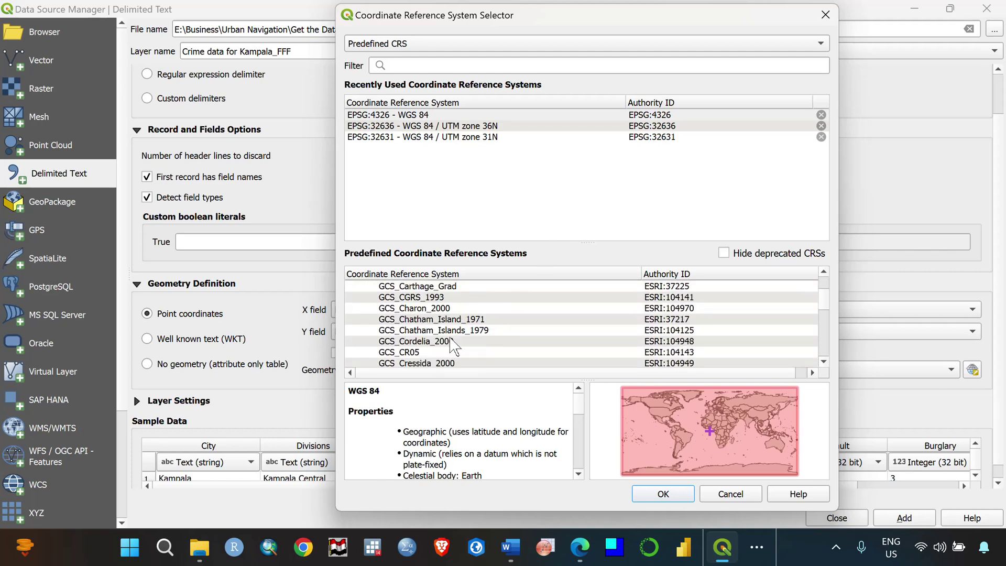
pyautogui.scroll(-10, 451, 344)
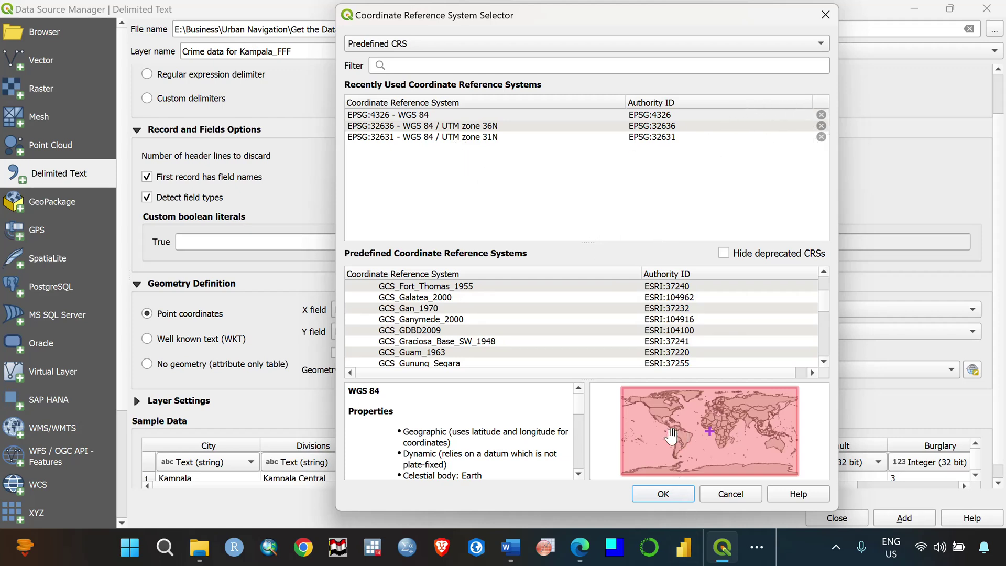
# Step: Compare the recently used WGS 84, UTM zone 36N and UTM zone 31N systems, and leave the selector with EPSG:4326 - WGS 84 kept
pyautogui.click(394, 117)
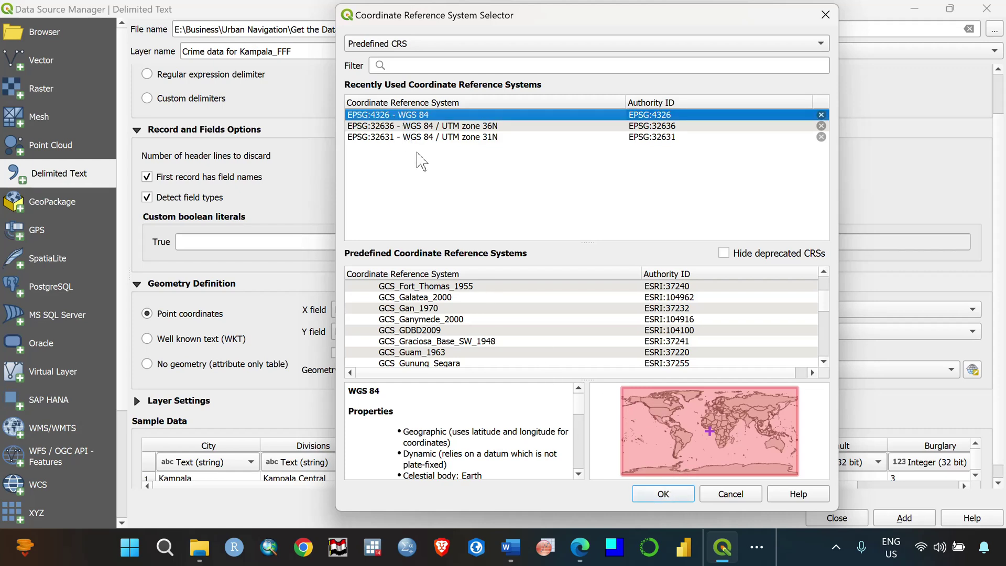
pyautogui.click(427, 127)
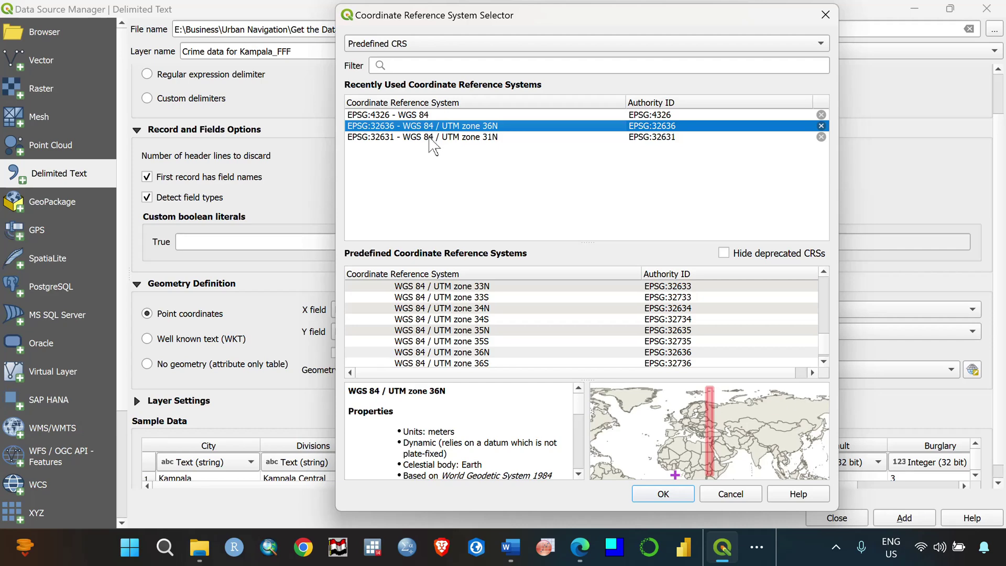
pyautogui.click(428, 137)
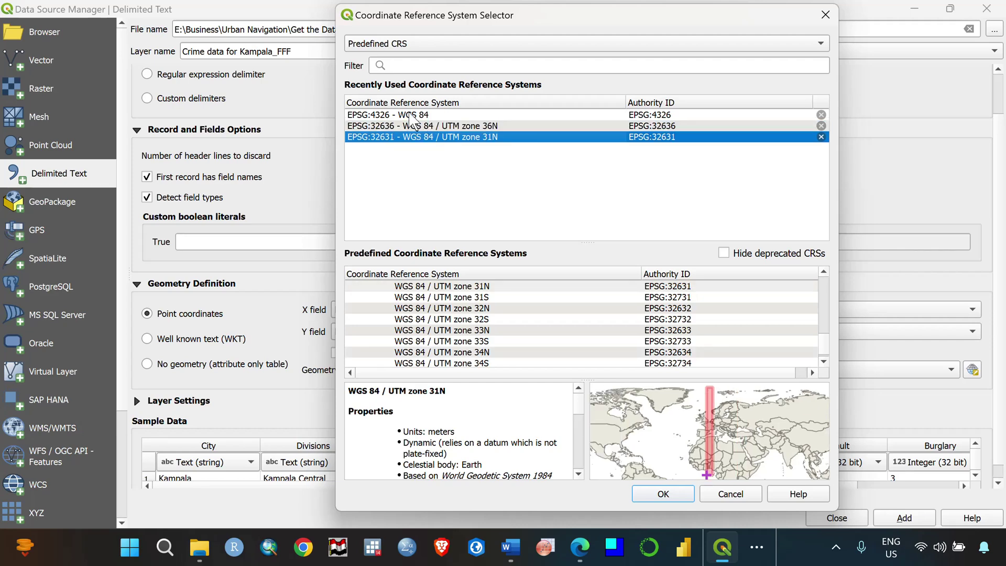
pyautogui.click(414, 115)
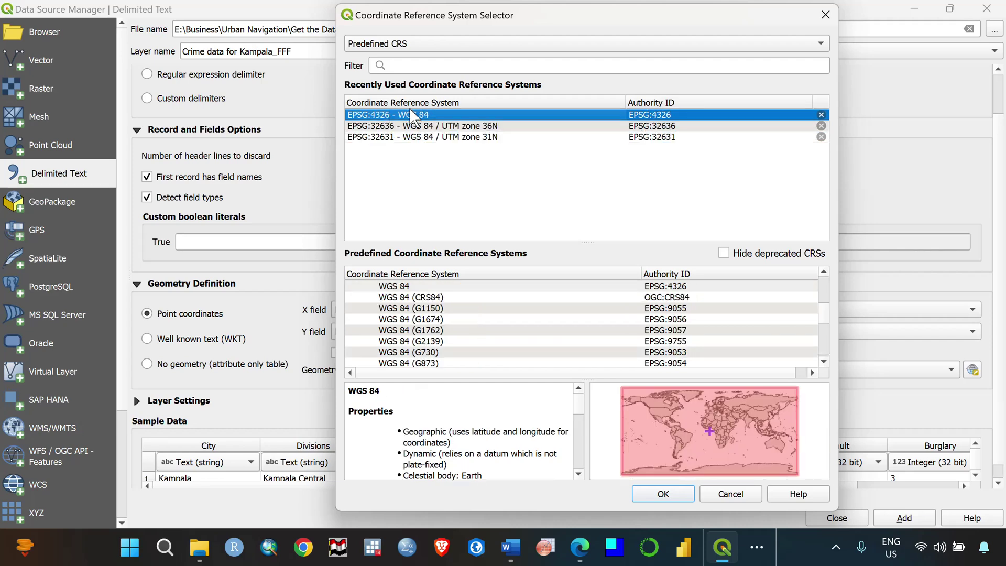
pyautogui.click(825, 15)
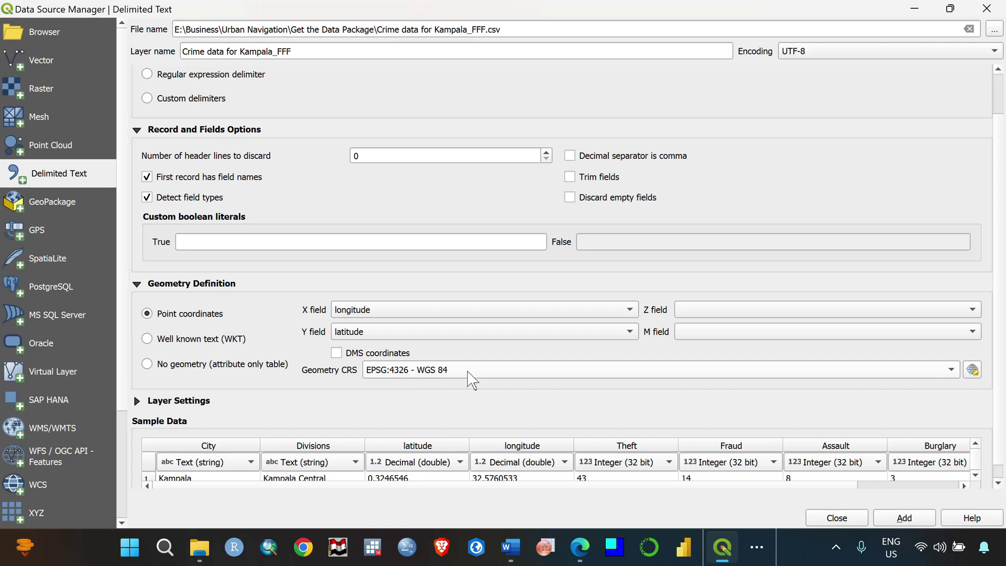
# Step: Check the sample data rows, add Crime data for Kampala_FFF to the map as a point layer, and close the data source manager
pyautogui.scroll(-1, 658, 404)
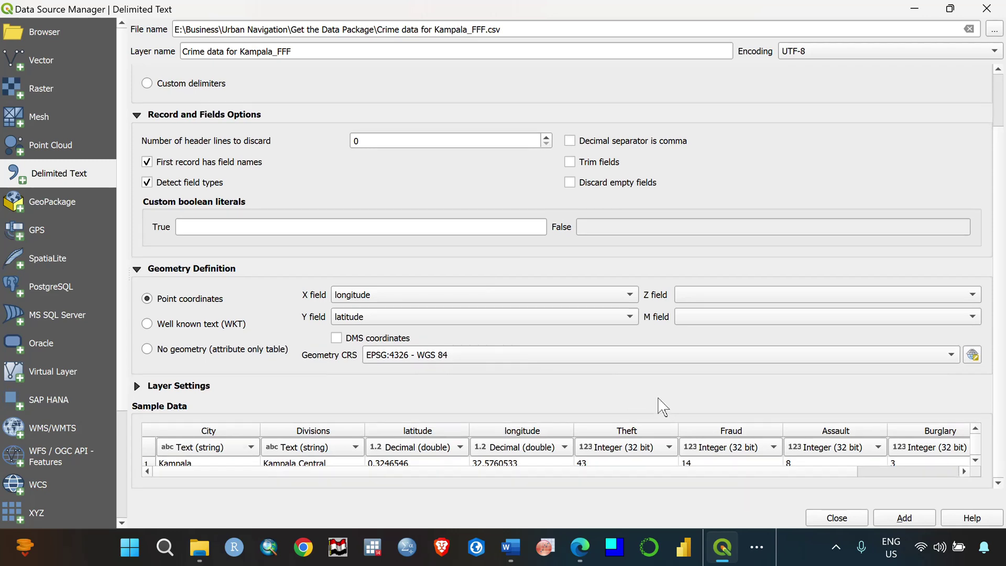
pyautogui.scroll(-1, 635, 444)
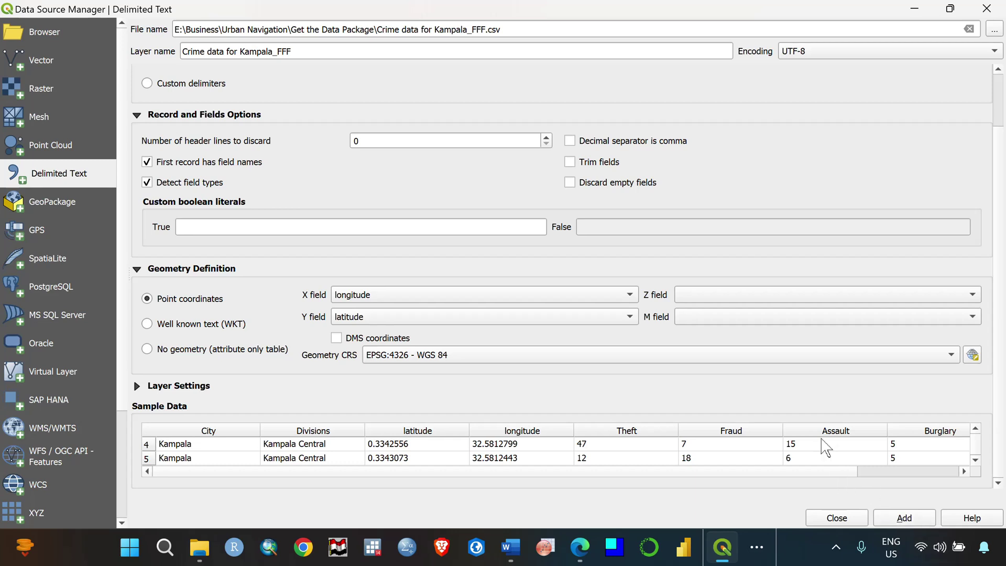
pyautogui.click(904, 518)
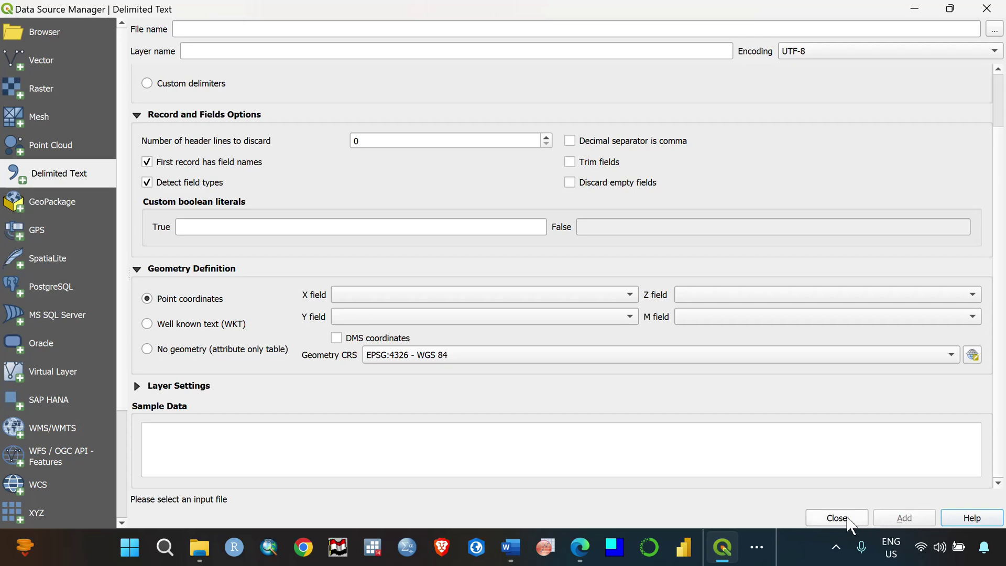
pyautogui.click(836, 518)
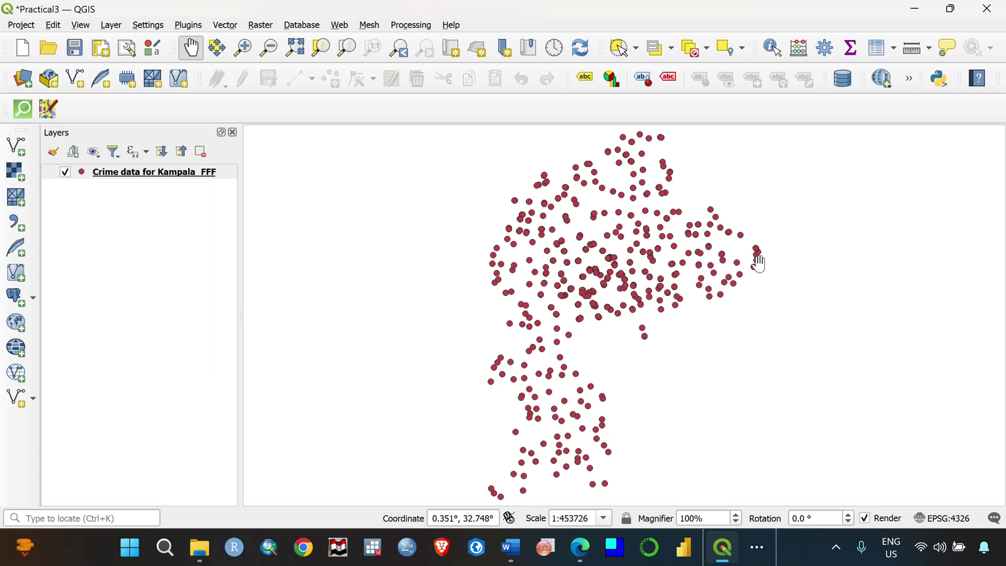
# Step: Examine the records in the attribute table of the Crime data for Kampala_FFF layer, and close the table
pyautogui.rightClick(132, 174)
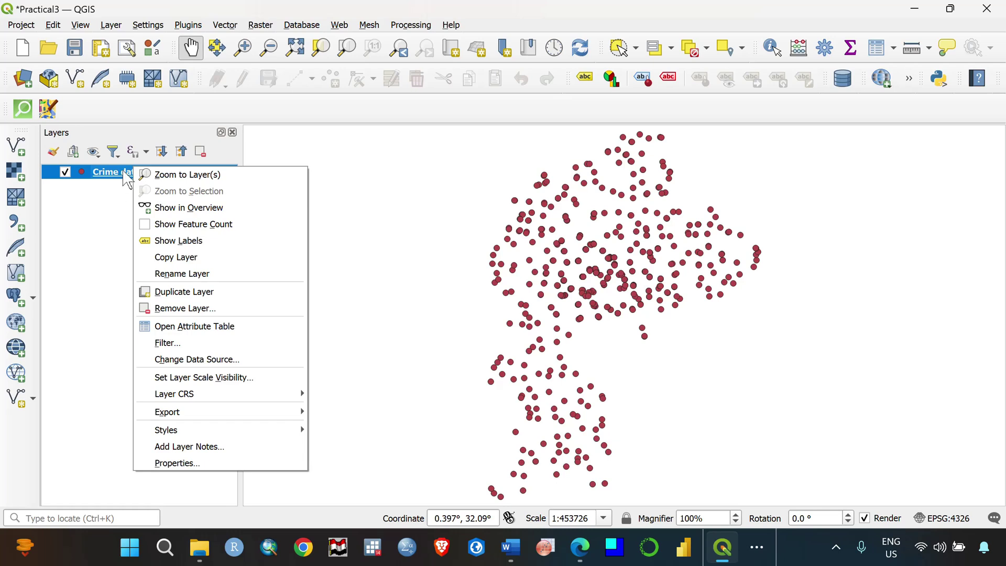
pyautogui.click(191, 332)
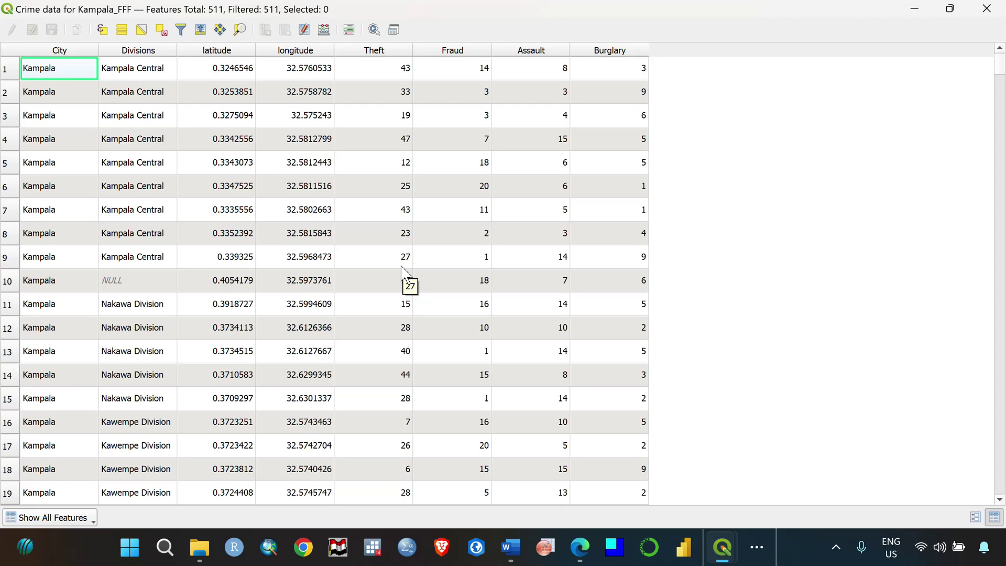
pyautogui.scroll(-20, 404, 270)
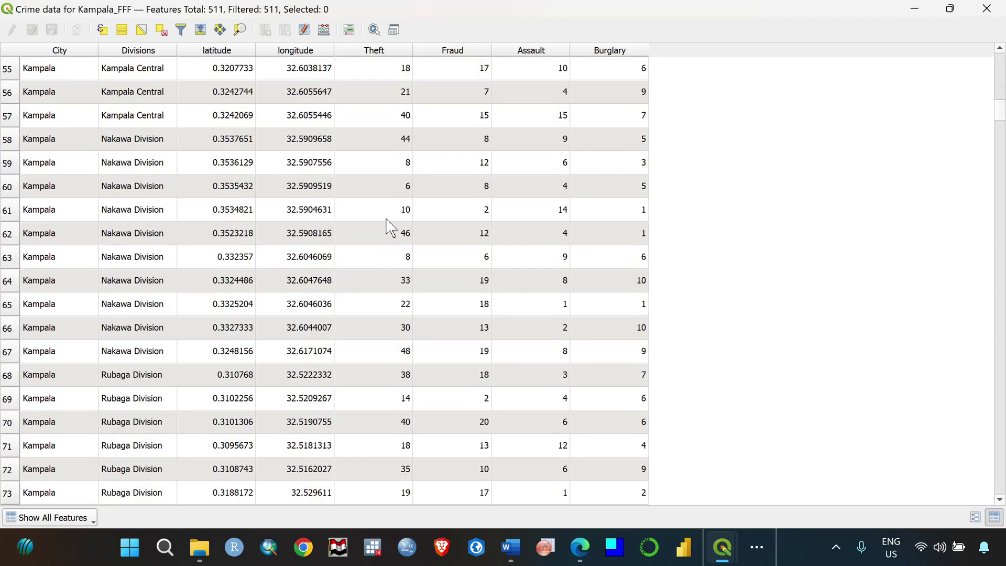
pyautogui.scroll(7, 399, 219)
pyautogui.scroll(9, 399, 219)
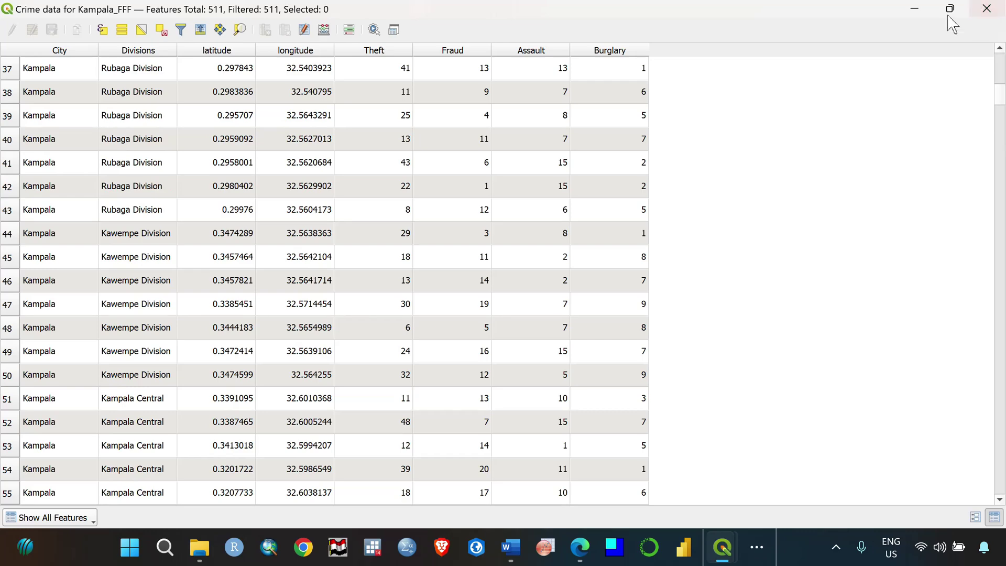
pyautogui.click(987, 8)
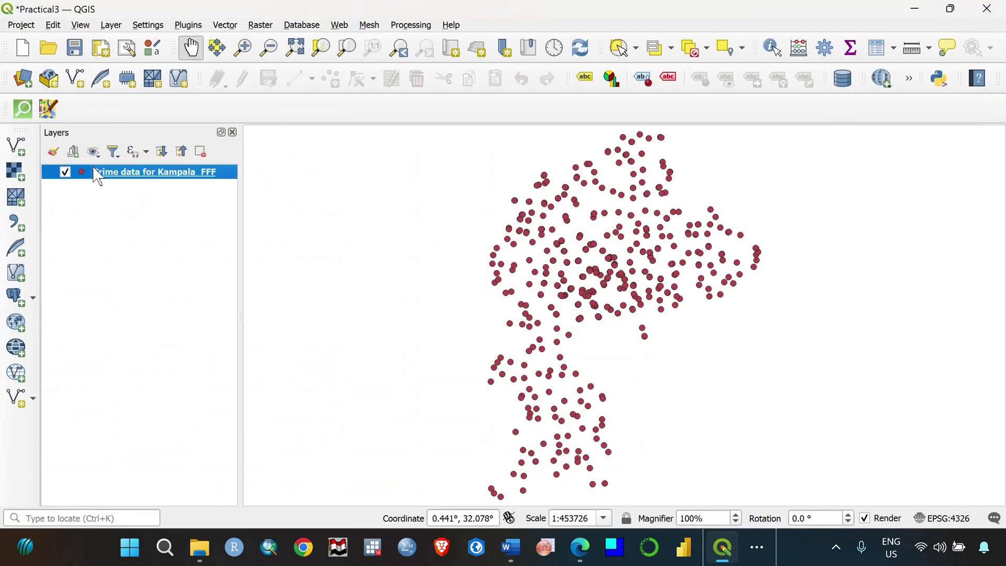
pyautogui.rightClick(135, 174)
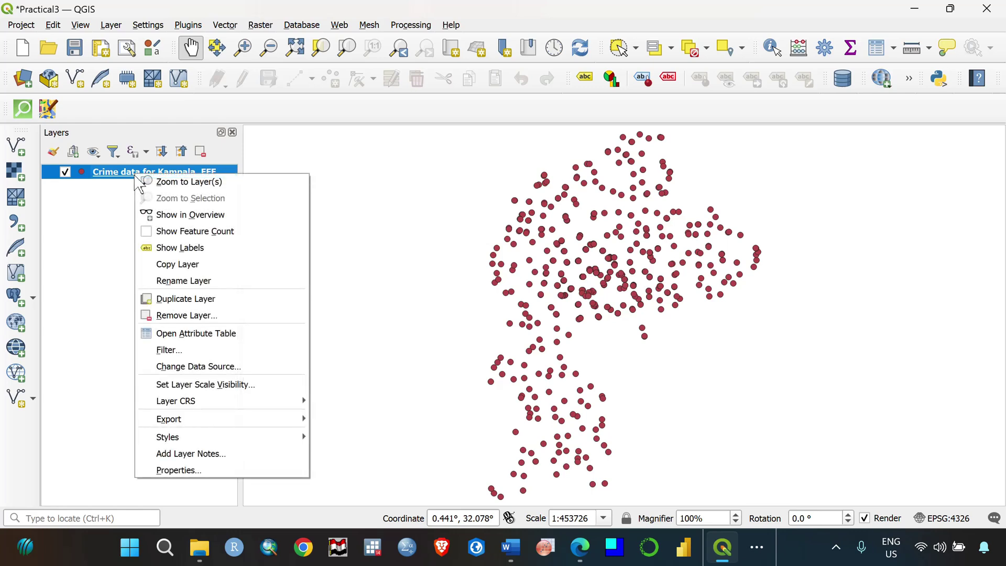
pyautogui.click(134, 175)
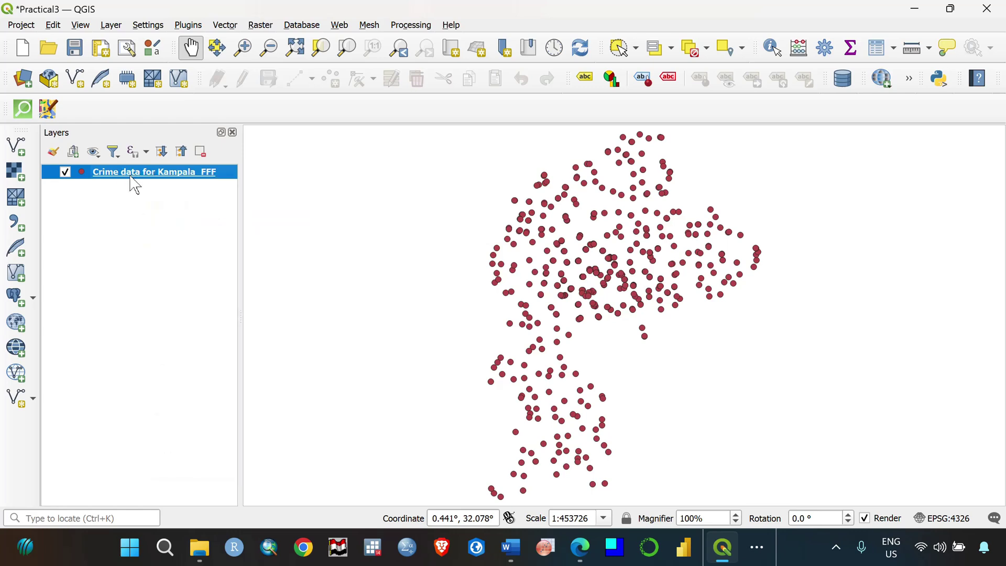
pyautogui.rightClick(136, 179)
pyautogui.click(99, 202)
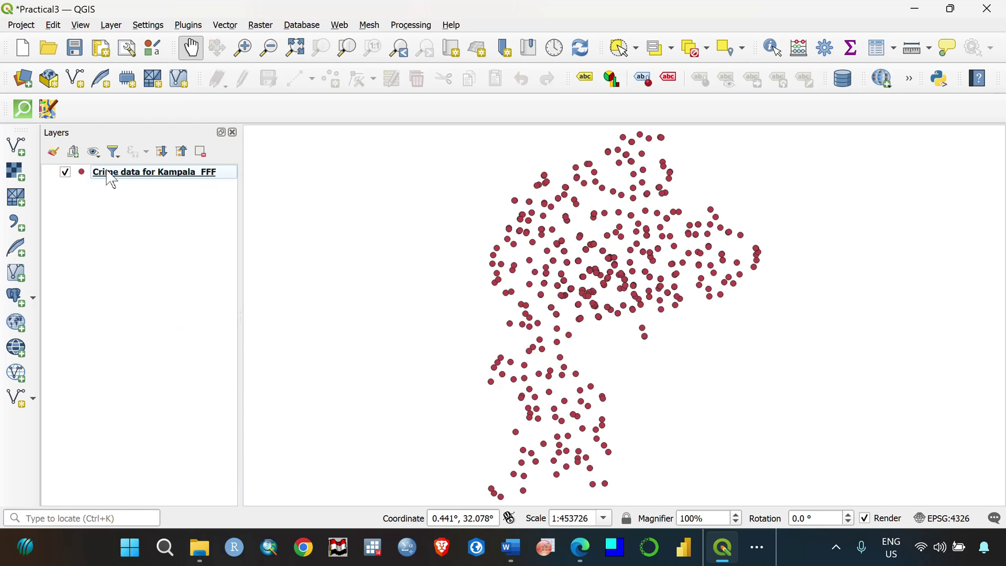
# Step: Start exporting all features of the Crime data for Kampala_FFF layer to a new vector file
pyautogui.click(112, 178)
pyautogui.rightClick(107, 173)
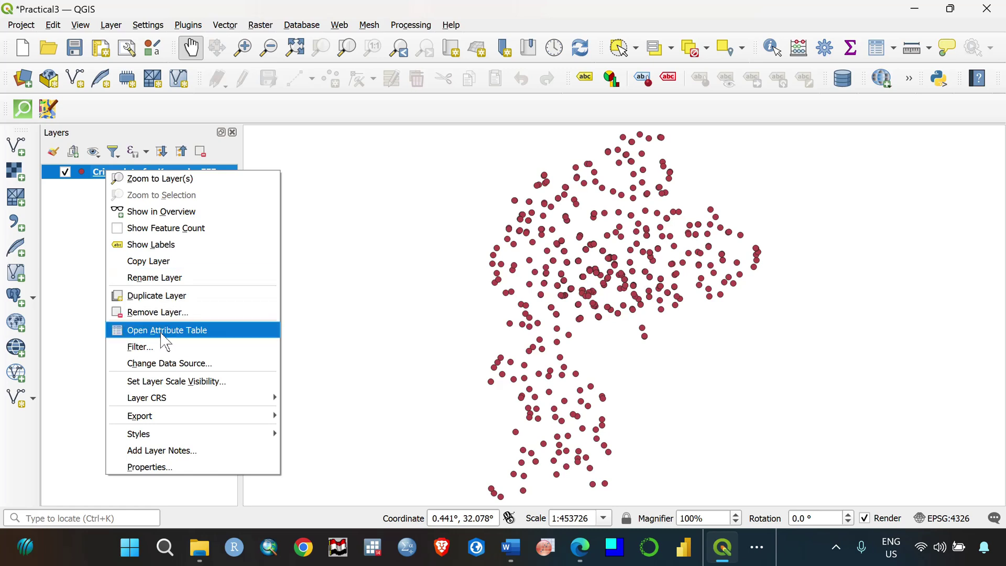
pyautogui.moveTo(193, 422)
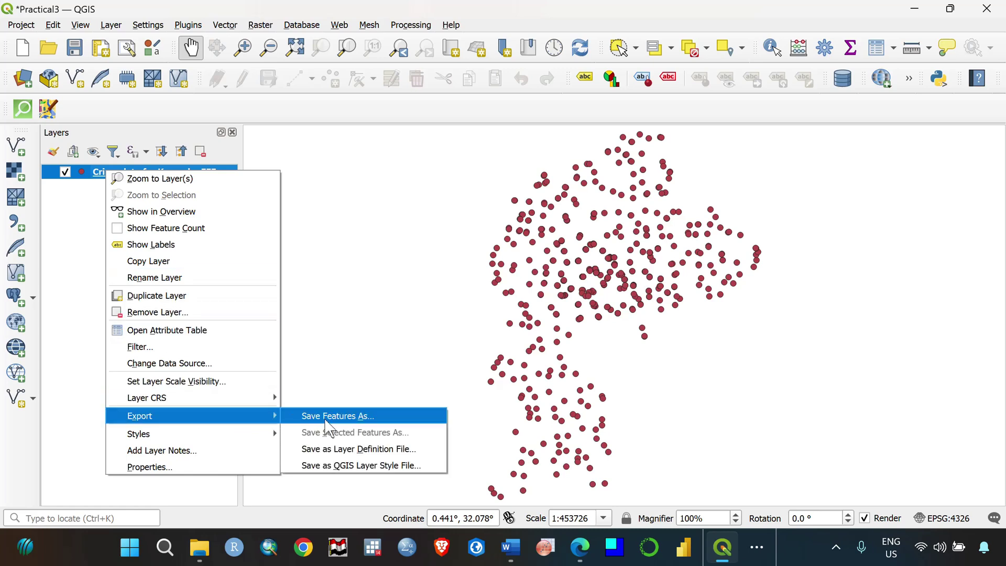
pyautogui.click(362, 417)
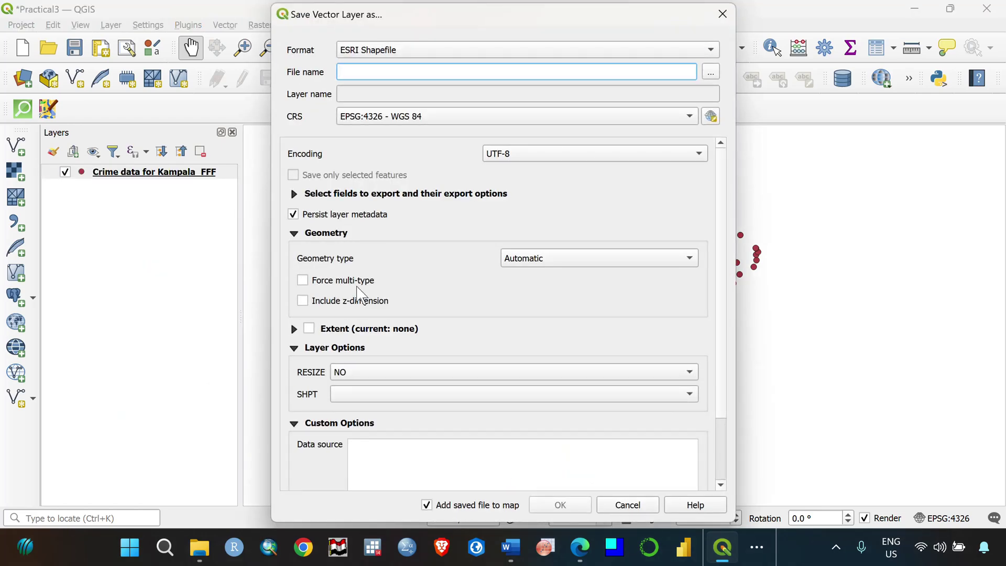
# Step: Try GeoPackage as the export format, and set the format back to ESRI Shapefile
pyautogui.click(572, 52)
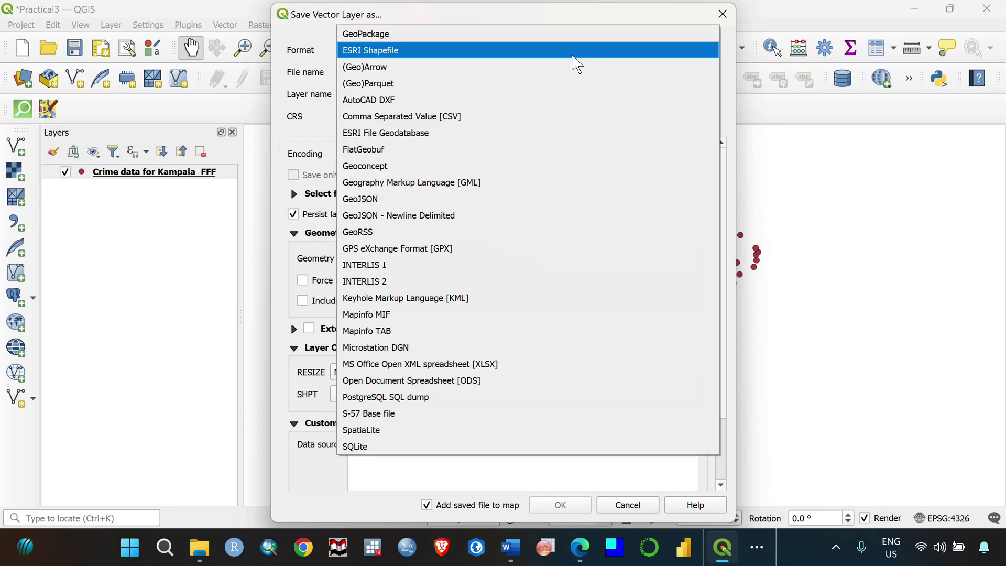
pyautogui.click(479, 35)
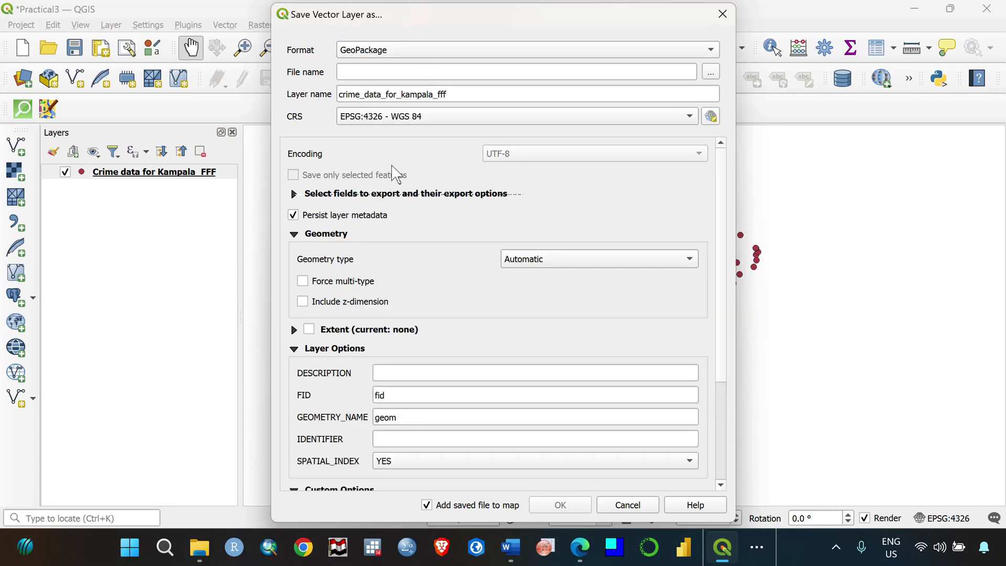
pyautogui.click(473, 50)
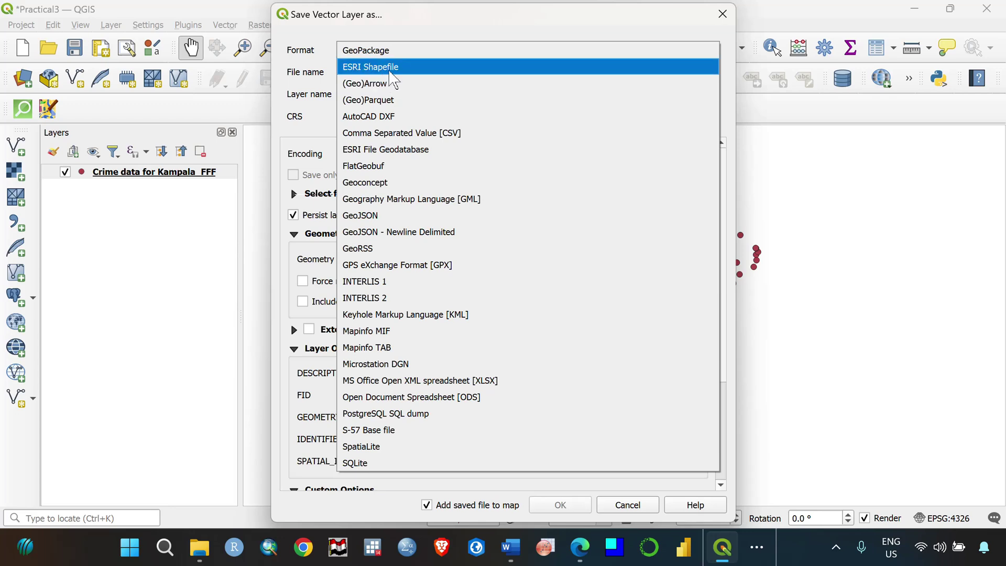
pyautogui.click(368, 76)
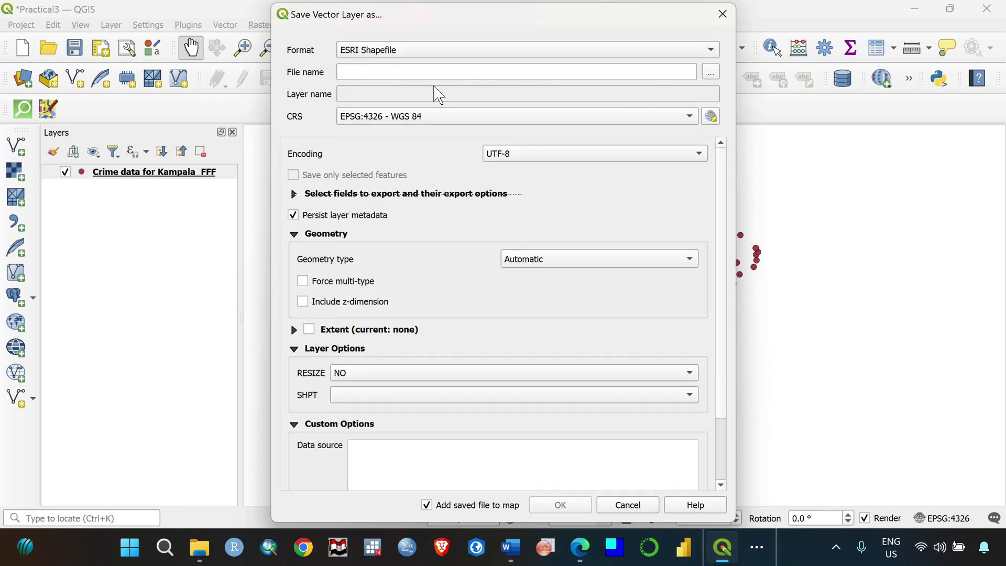
# Step: Set the output shapefile's name to Crime_data_for_Kampala_2 in the Get the Data Package folder
pyautogui.click(711, 74)
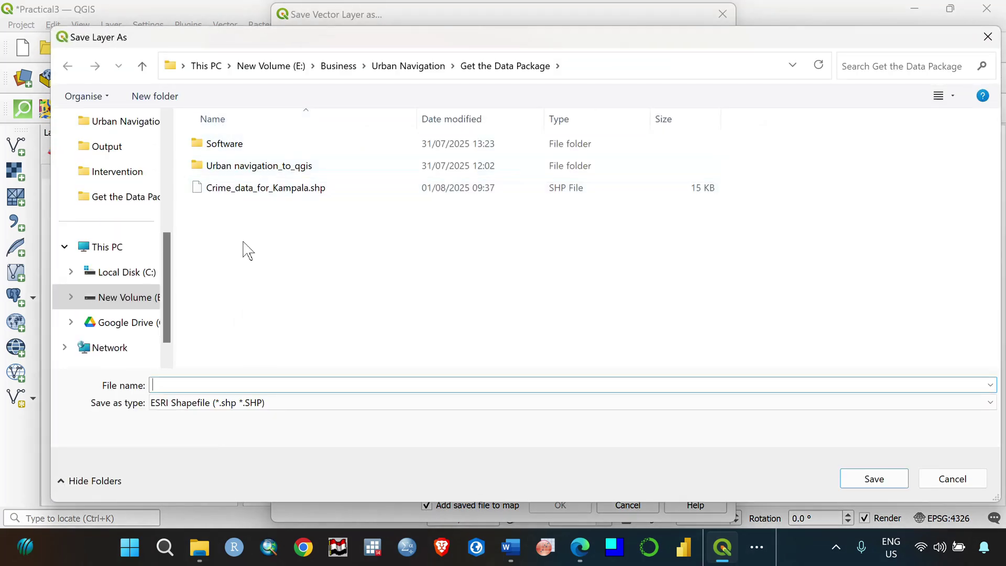
pyautogui.click(251, 190)
pyautogui.click(246, 385)
pyautogui.click(258, 385)
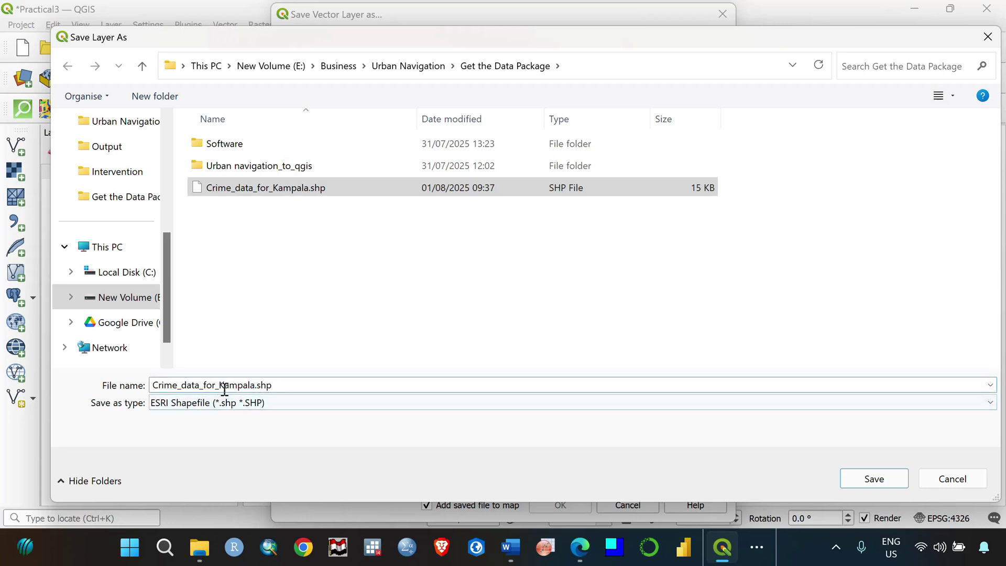
pyautogui.moveTo(257, 385); pyautogui.dragTo(287, 375)
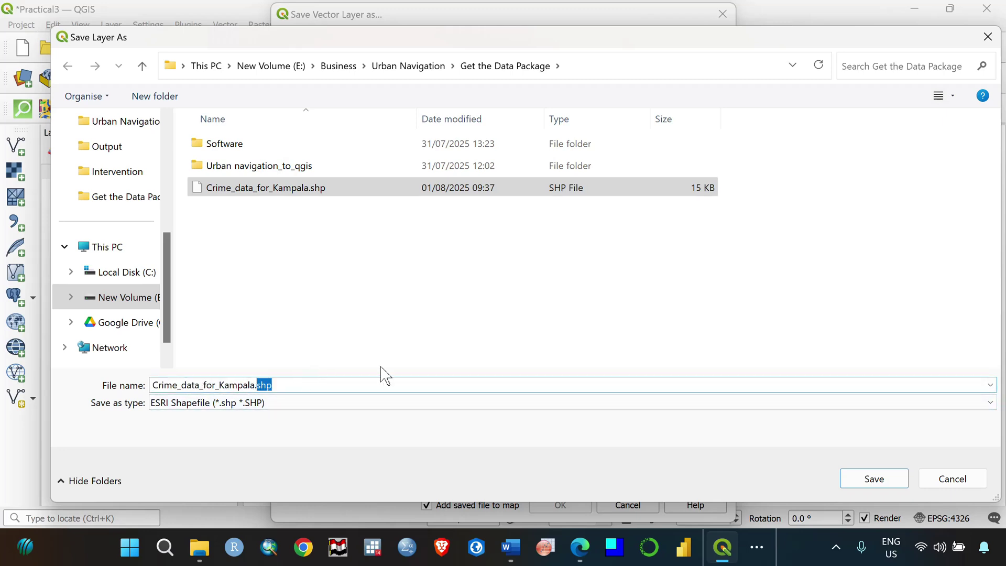
pyautogui.press('BackSpace')
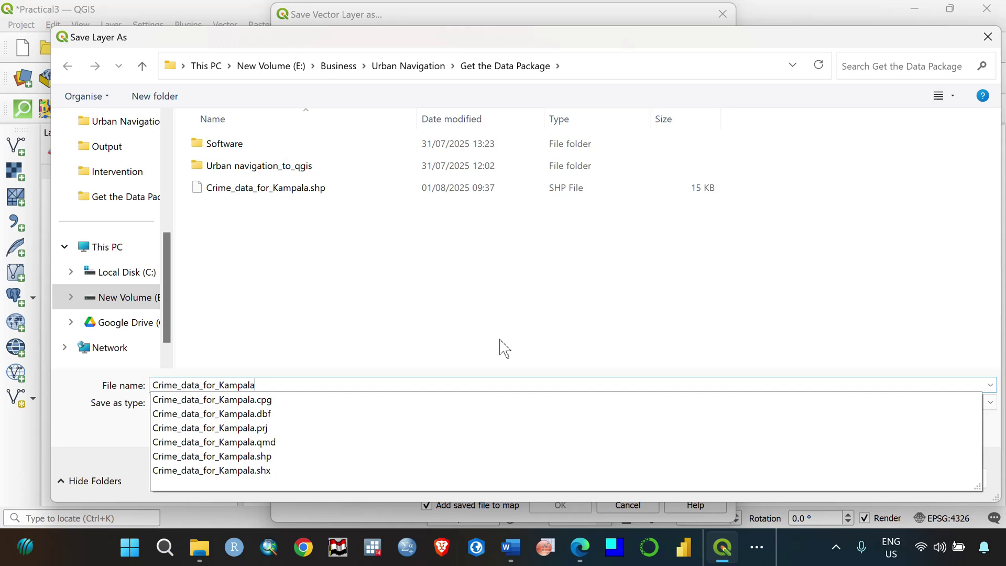
pyautogui.write('2')
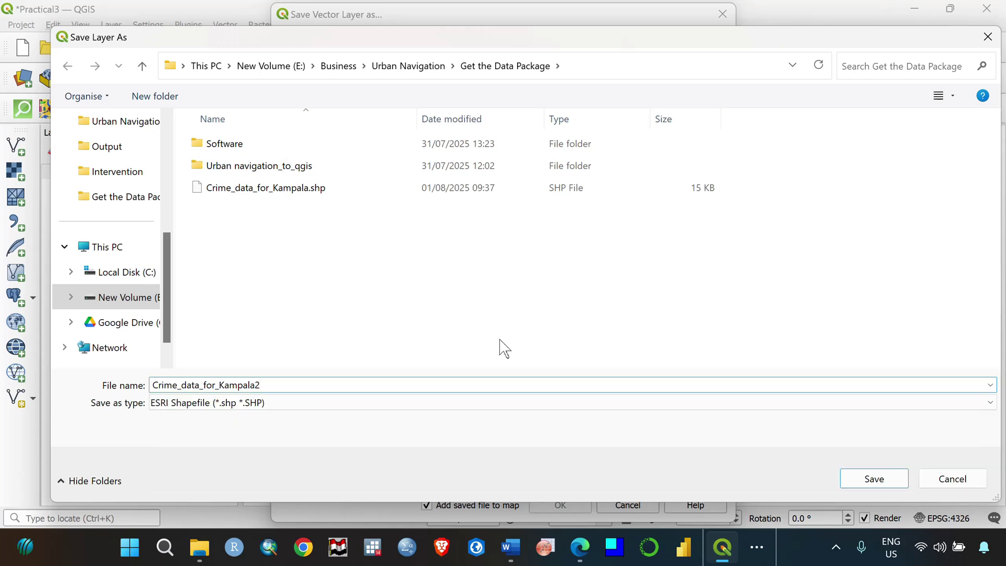
pyautogui.press('BackSpace')
pyautogui.write('_')
pyautogui.click(880, 481)
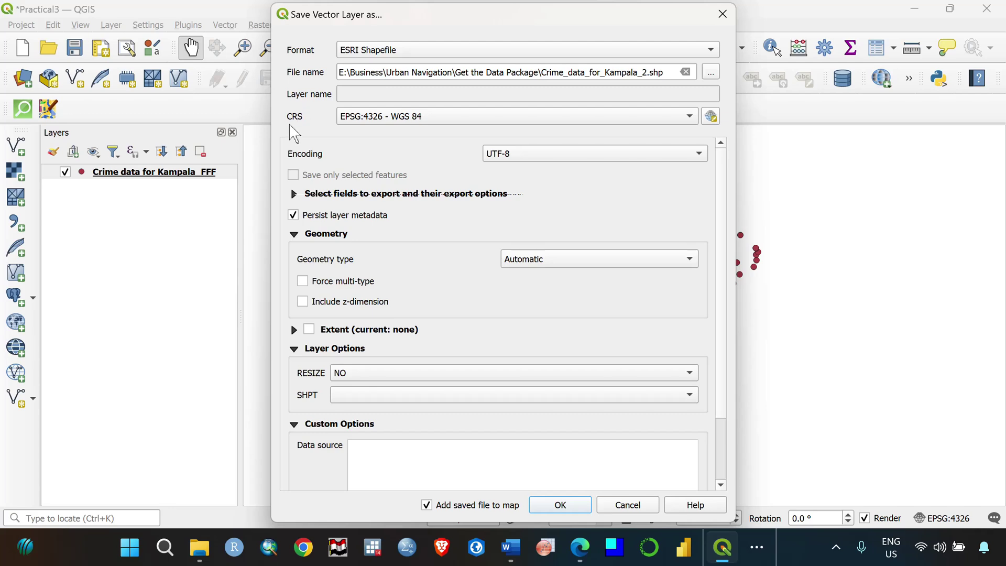
# Step: Check the coordinate system choices for the export, keep EPSG:4326 - WGS 84, and export the layer with the saved file added to the map
pyautogui.click(457, 119)
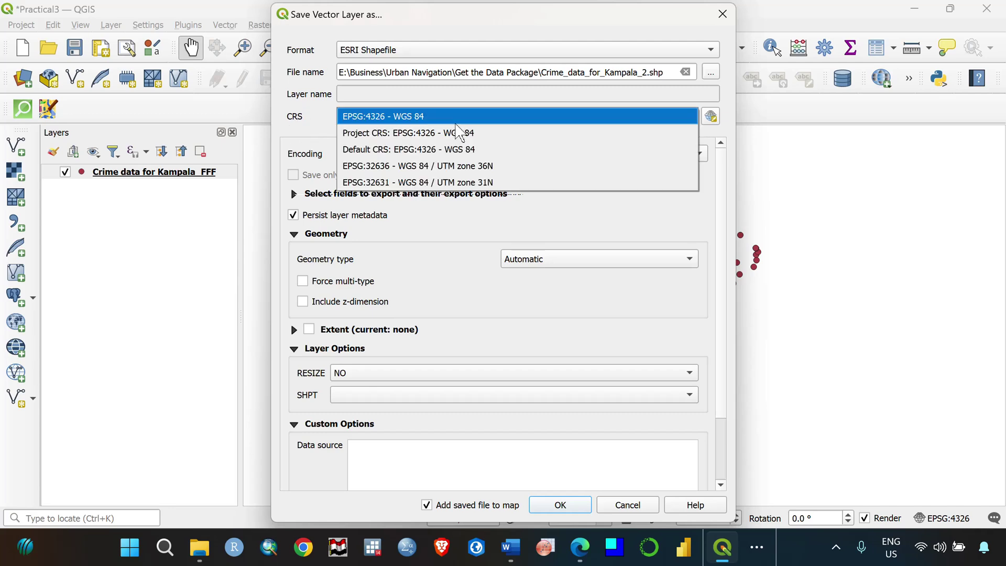
pyautogui.click(286, 125)
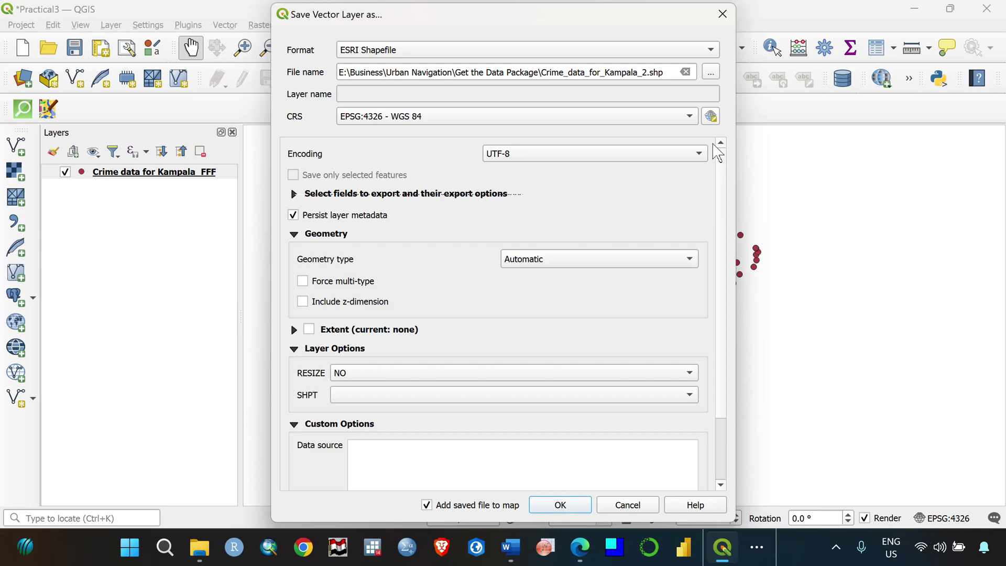
pyautogui.click(711, 117)
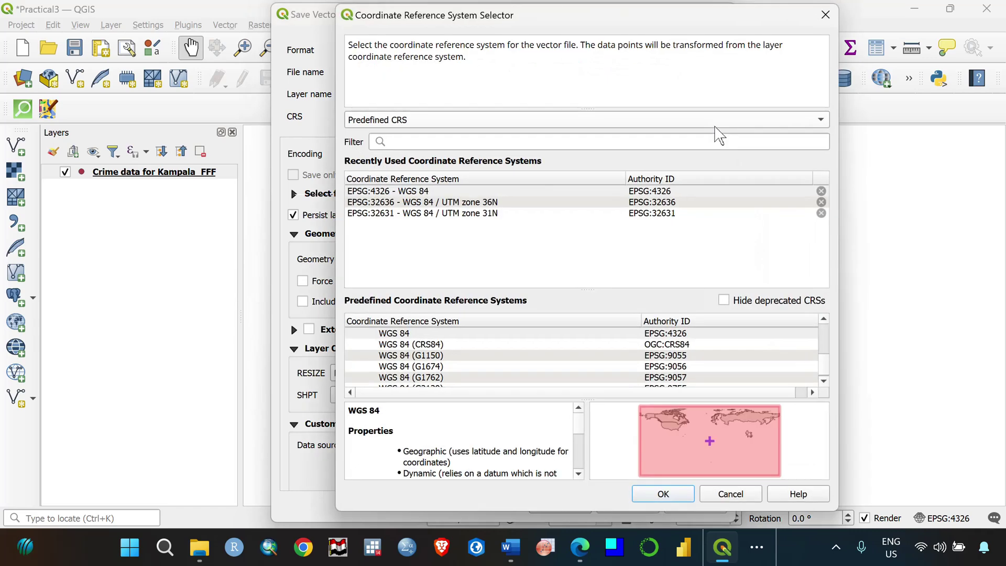
pyautogui.click(446, 191)
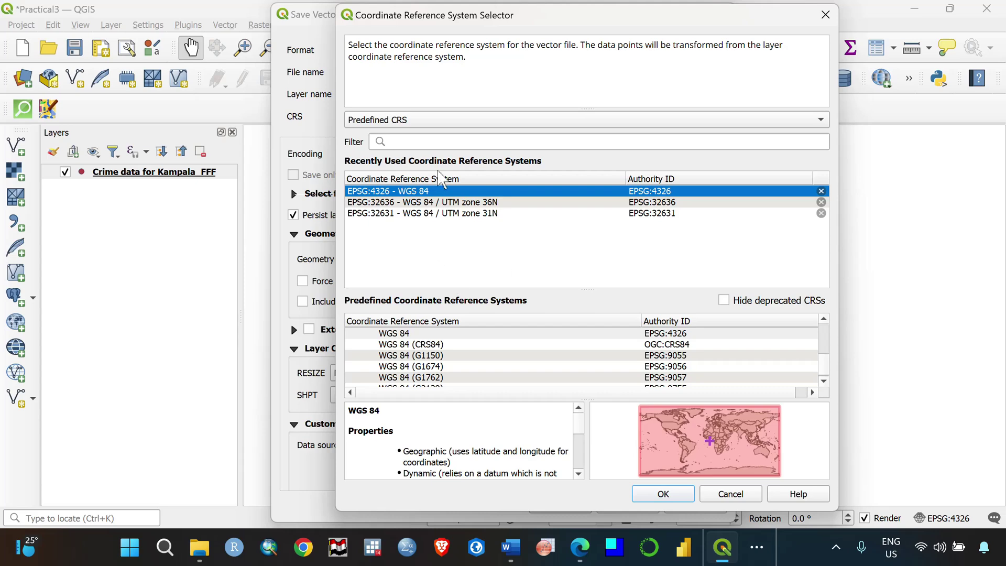
pyautogui.click(825, 15)
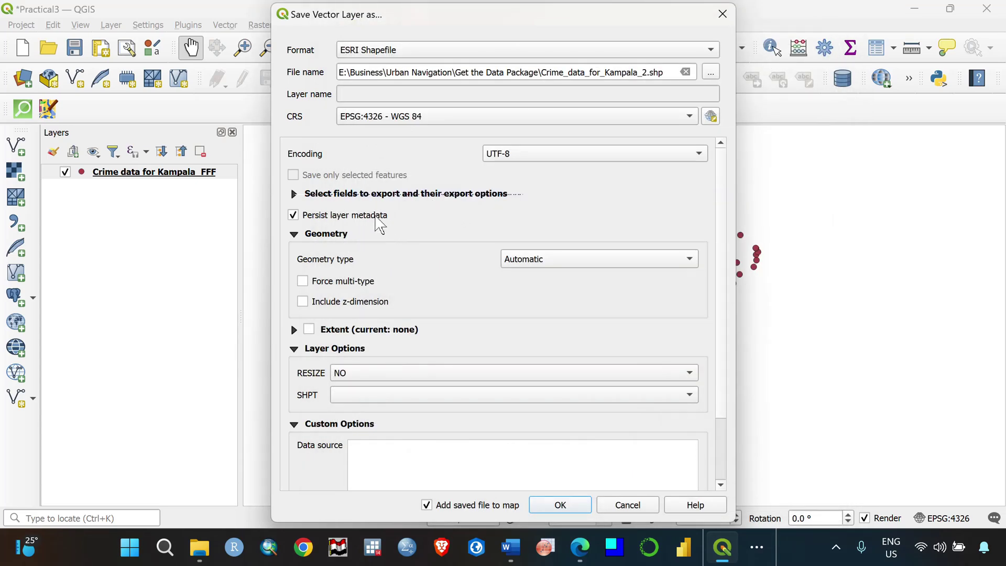
pyautogui.scroll(-1, 643, 206)
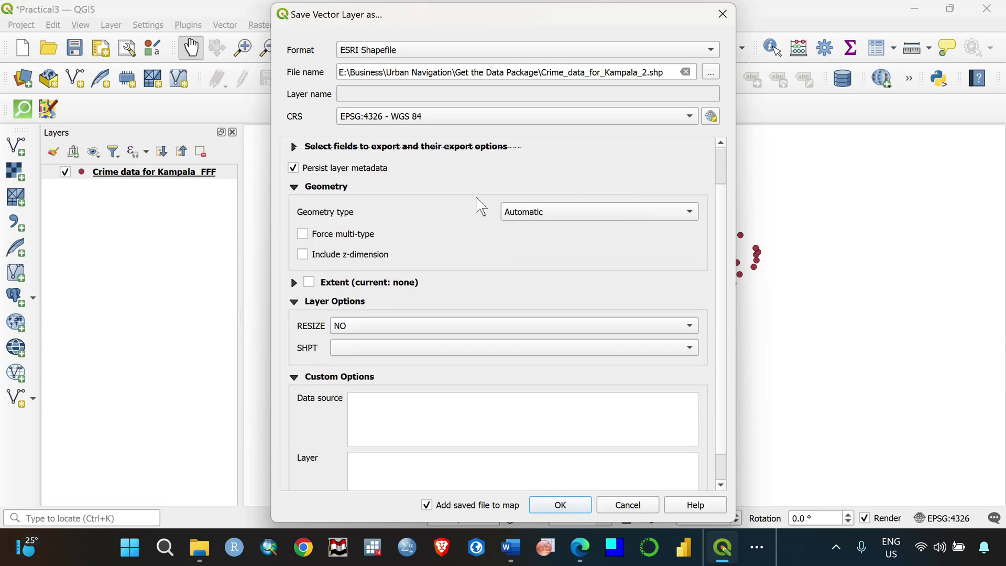
pyautogui.click(562, 505)
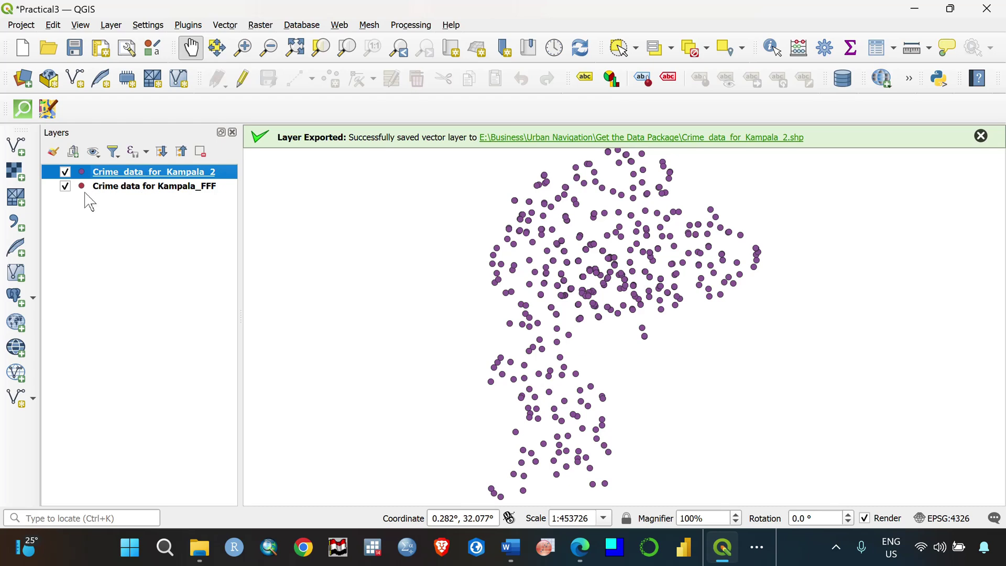
# Step: Compare the two crime layers by switching their visibility on and off, leaving only Crime_data_for_Kampala_2 shown
pyautogui.click(65, 186)
pyautogui.click(65, 172)
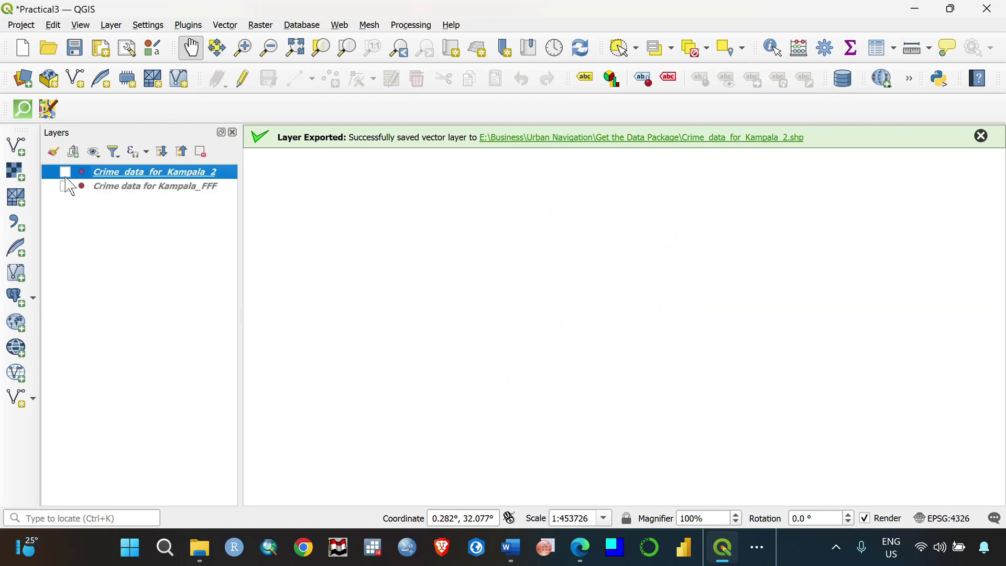
pyautogui.click(66, 173)
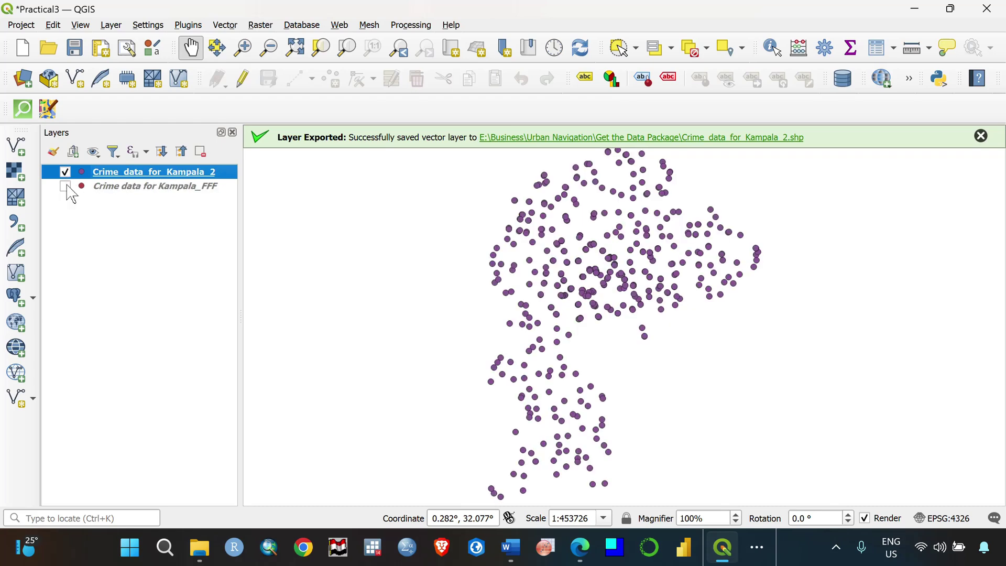
pyautogui.click(65, 186)
pyautogui.click(65, 172)
pyautogui.click(65, 186)
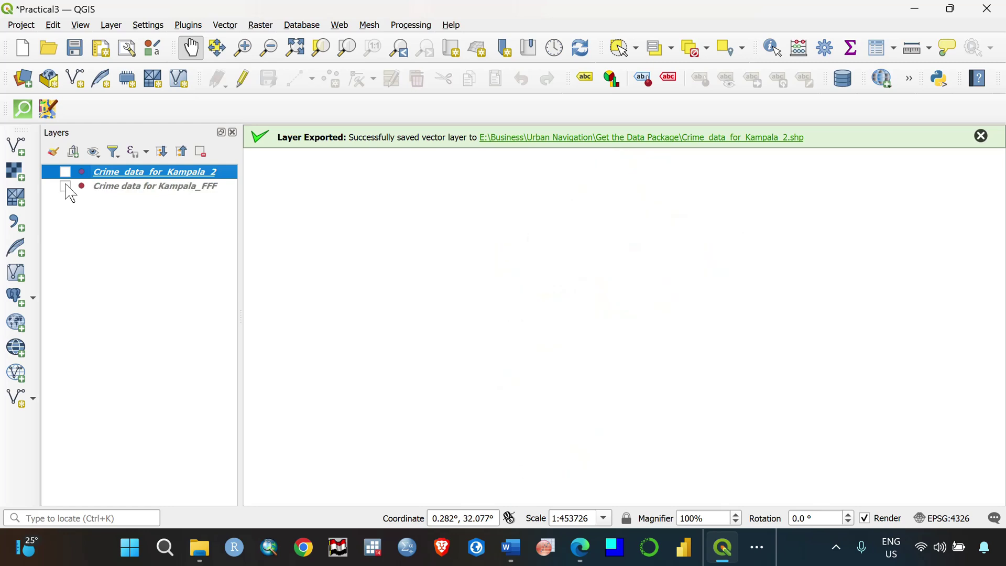
pyautogui.click(65, 186)
pyautogui.click(65, 186)
pyautogui.click(65, 172)
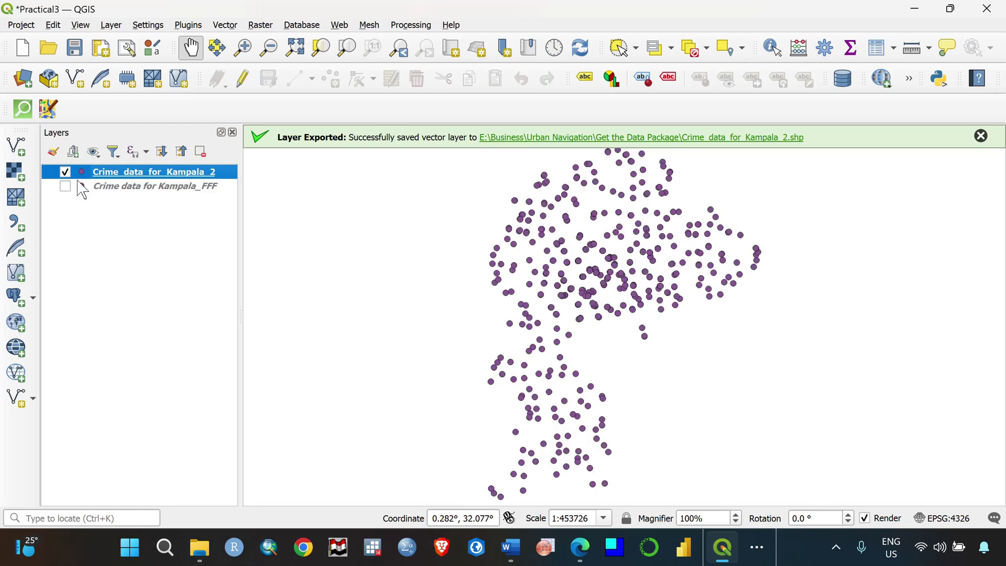
pyautogui.click(981, 136)
pyautogui.moveTo(554, 251); pyautogui.dragTo(556, 250)
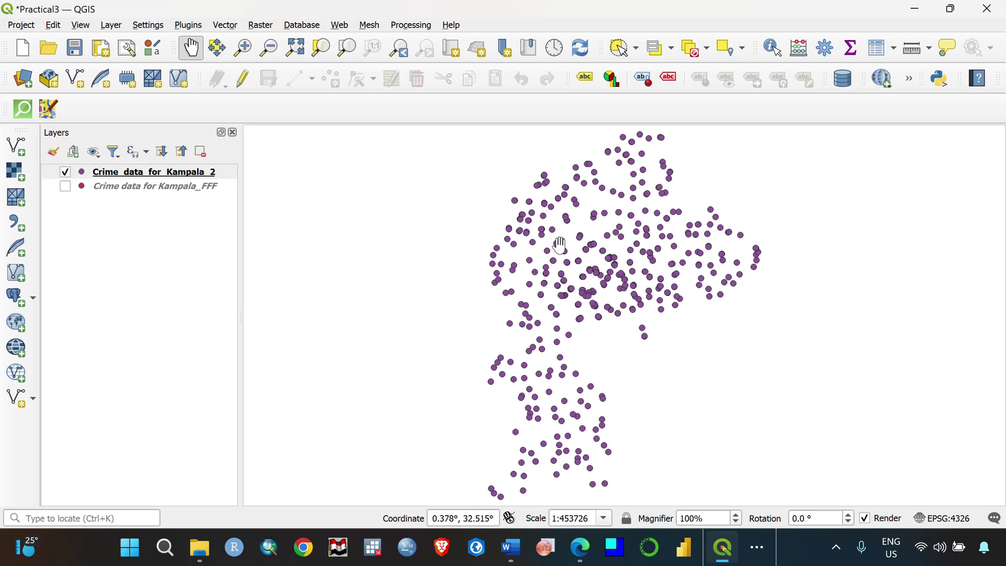
pyautogui.moveTo(604, 203); pyautogui.dragTo(614, 226)
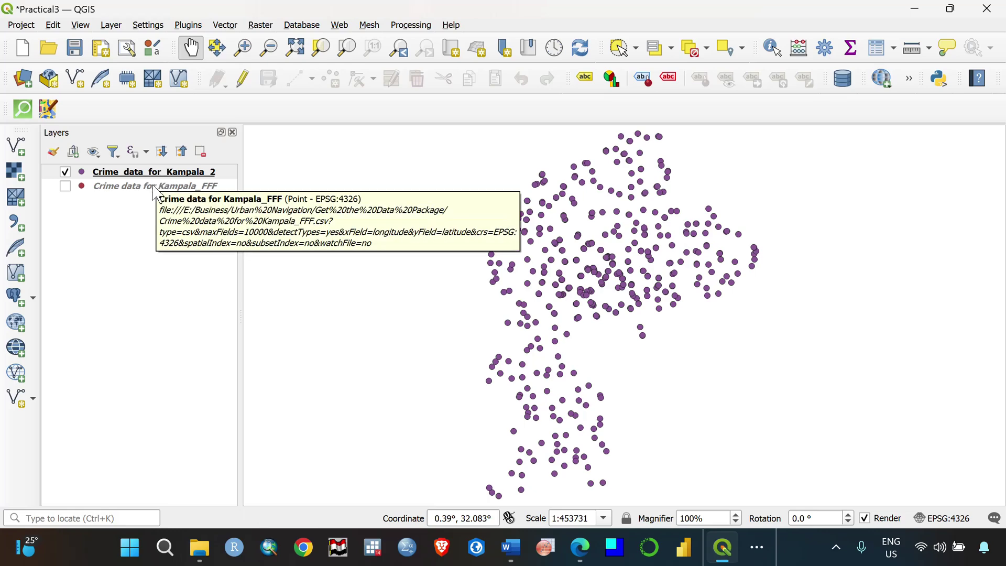
pyautogui.click(65, 190)
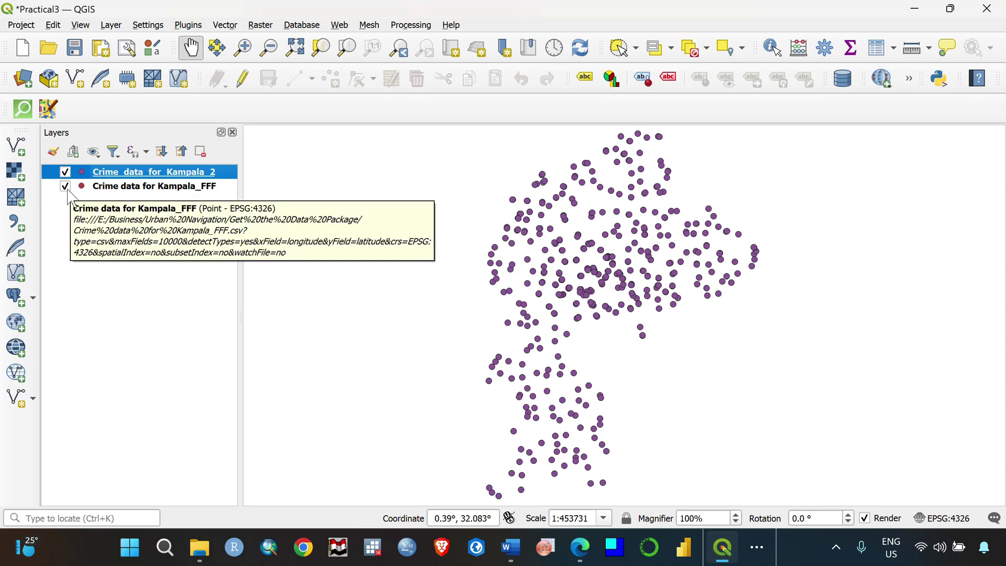
pyautogui.click(65, 187)
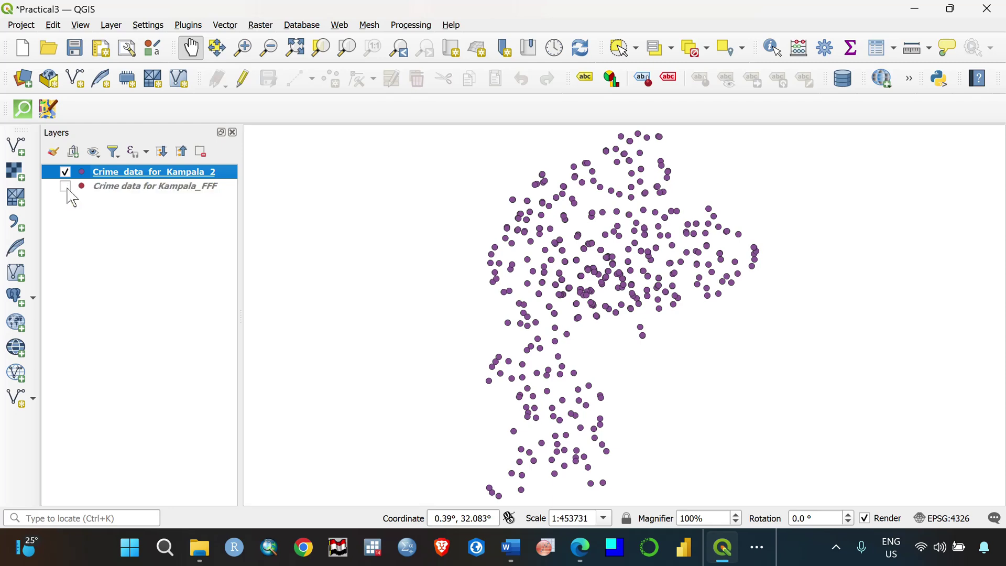
pyautogui.click(66, 189)
pyautogui.click(66, 189)
# Step: Remove the Crime data for Kampala_FFF layer from the project
pyautogui.rightClick(98, 188)
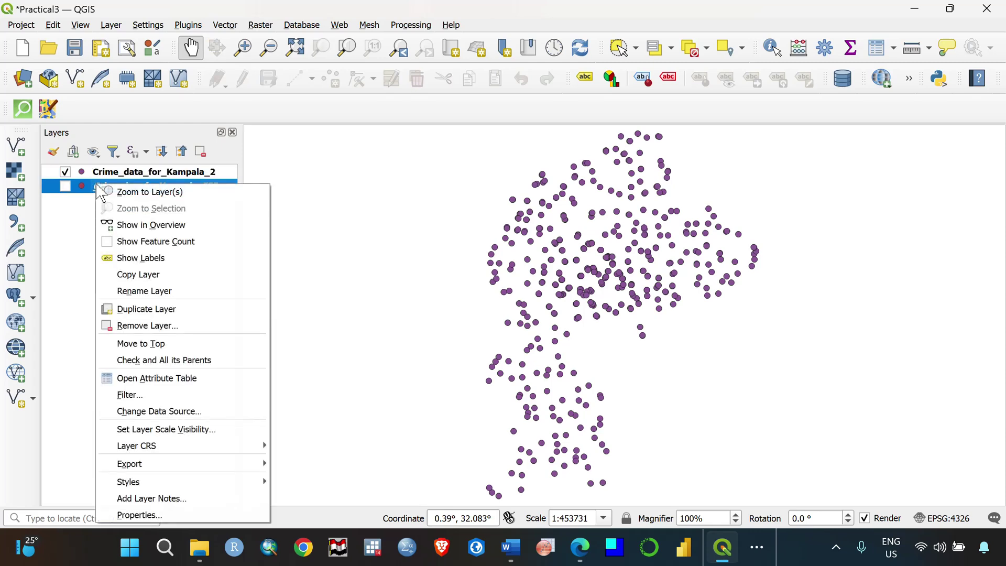
pyautogui.click(74, 224)
pyautogui.click(110, 193)
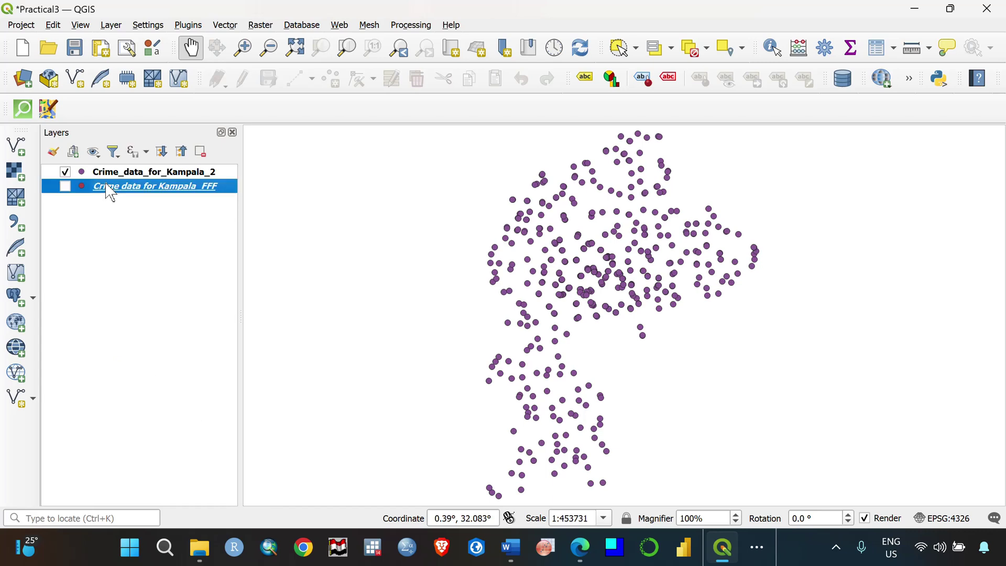
pyautogui.rightClick(106, 184)
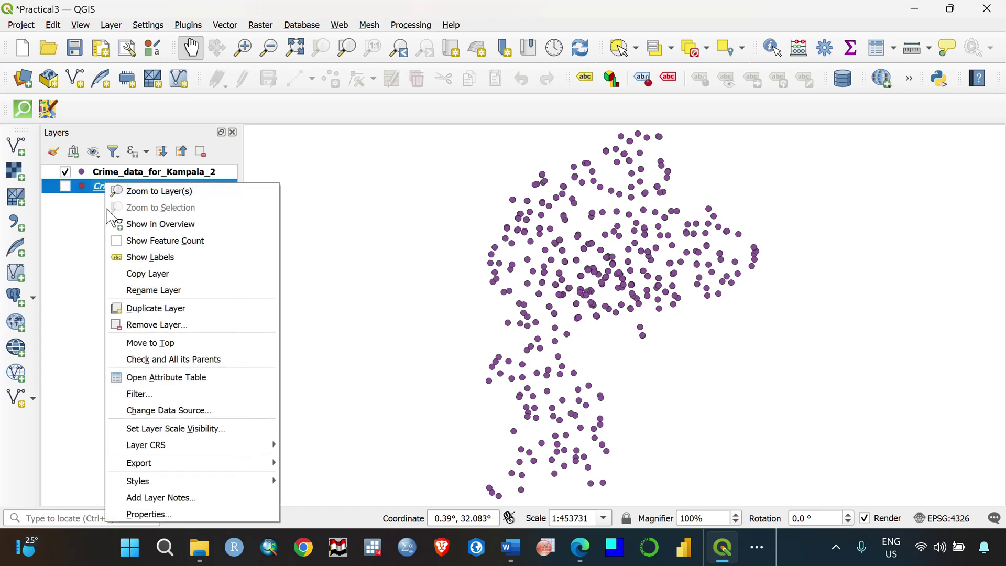
pyautogui.click(166, 325)
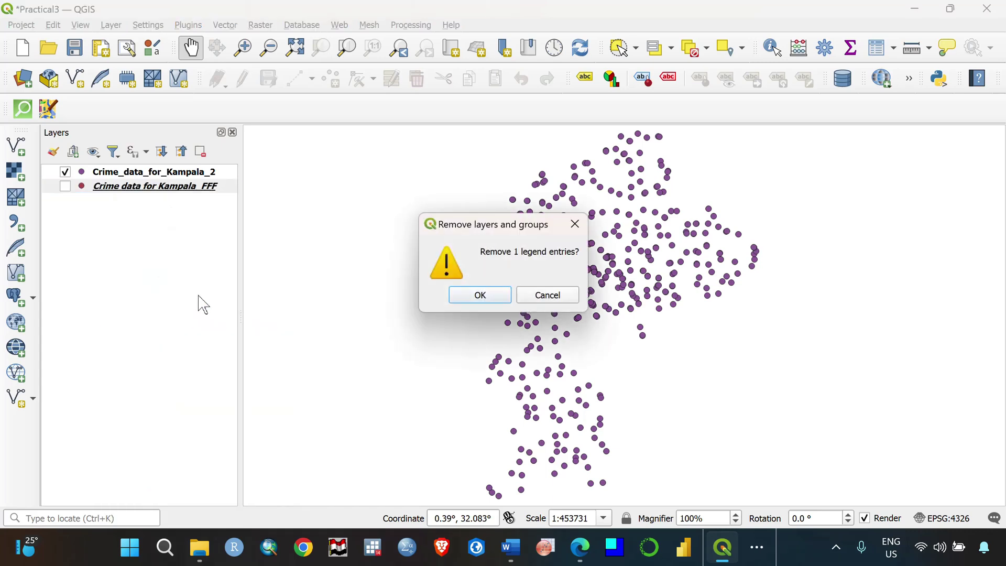
pyautogui.click(478, 296)
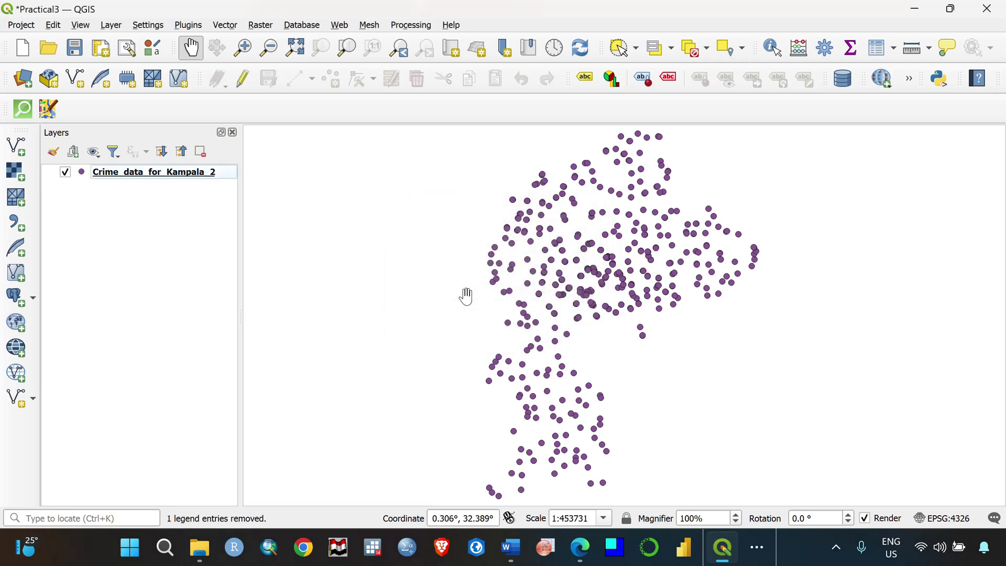
# Step: Examine the information and source pages in the properties of the Crime_data_for_Kampala_2 layer
pyautogui.rightClick(128, 181)
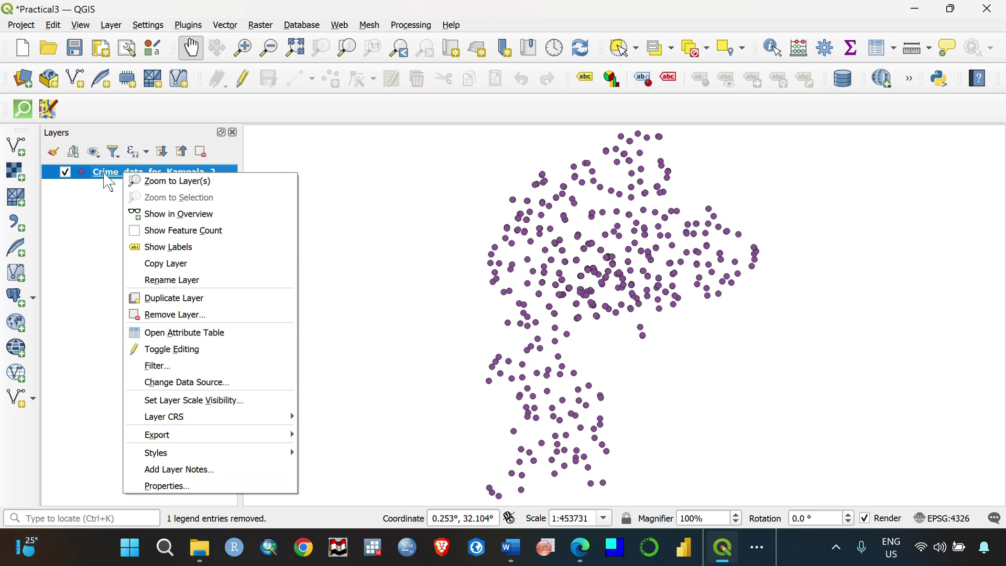
pyautogui.click(164, 486)
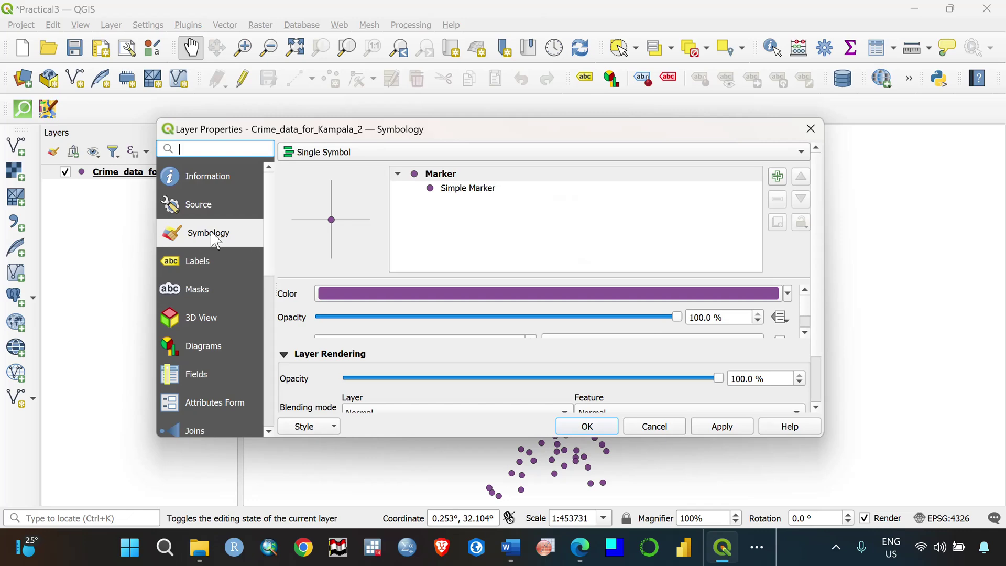
pyautogui.click(213, 176)
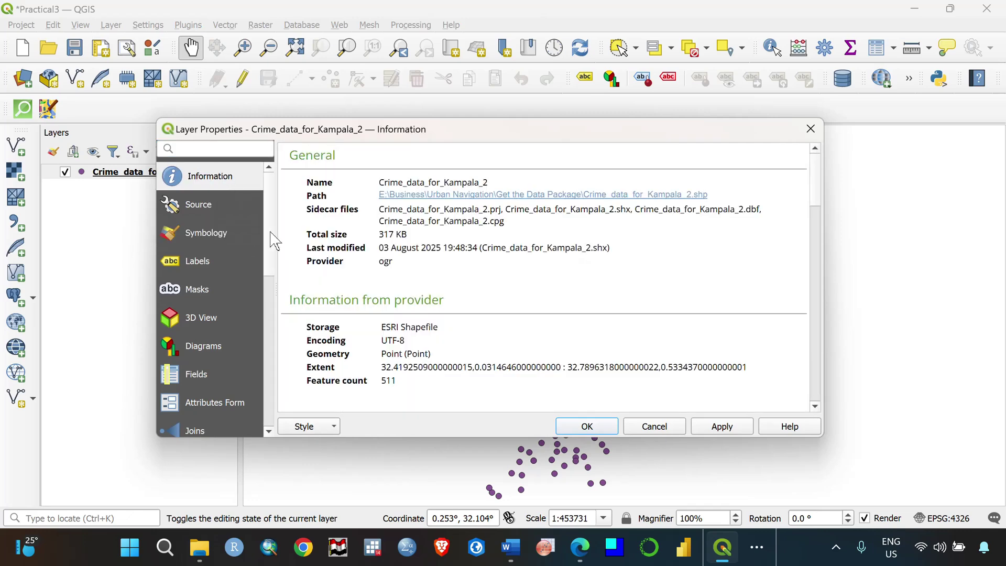
pyautogui.click(224, 203)
pyautogui.click(229, 182)
# Step: Switch the Crime_data_for_Kampala_2 symbology to Graduated and use the Theft field as its value
pyautogui.click(216, 234)
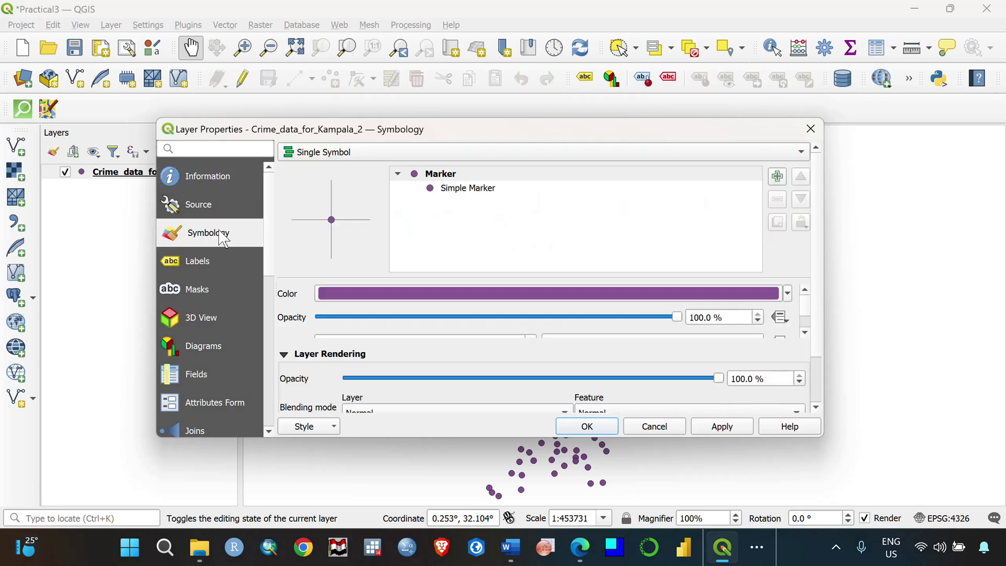
pyautogui.click(500, 152)
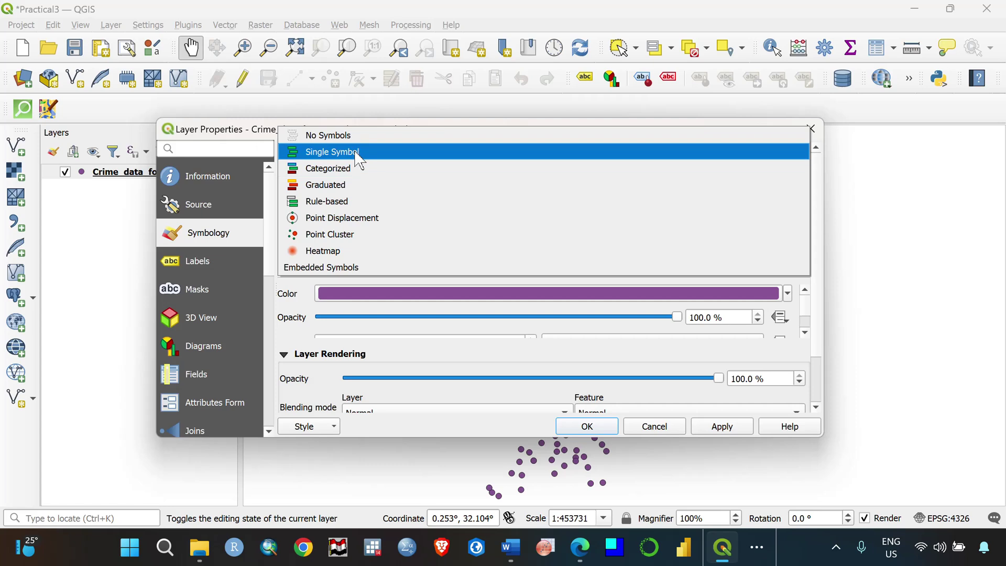
pyautogui.click(348, 183)
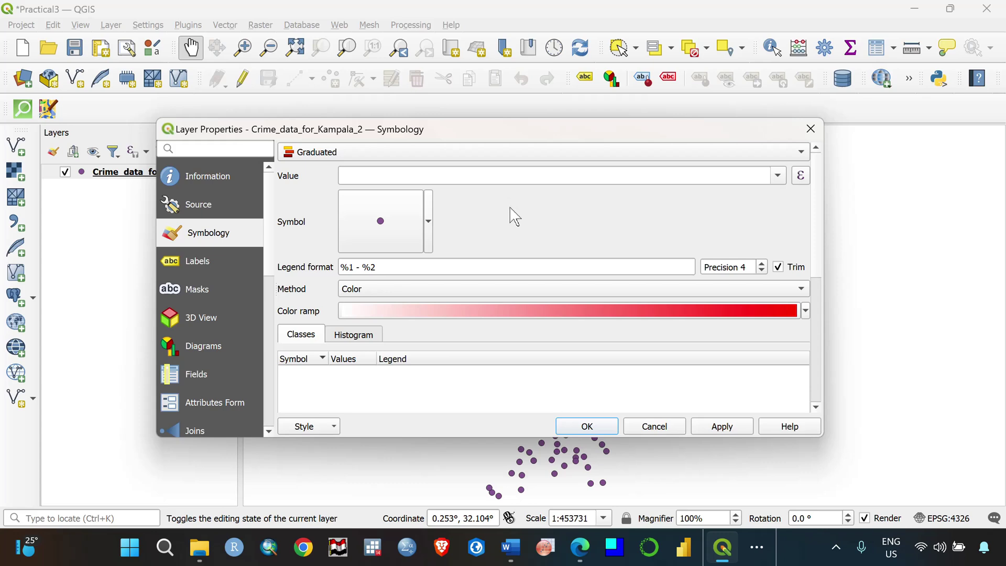
pyautogui.click(806, 311)
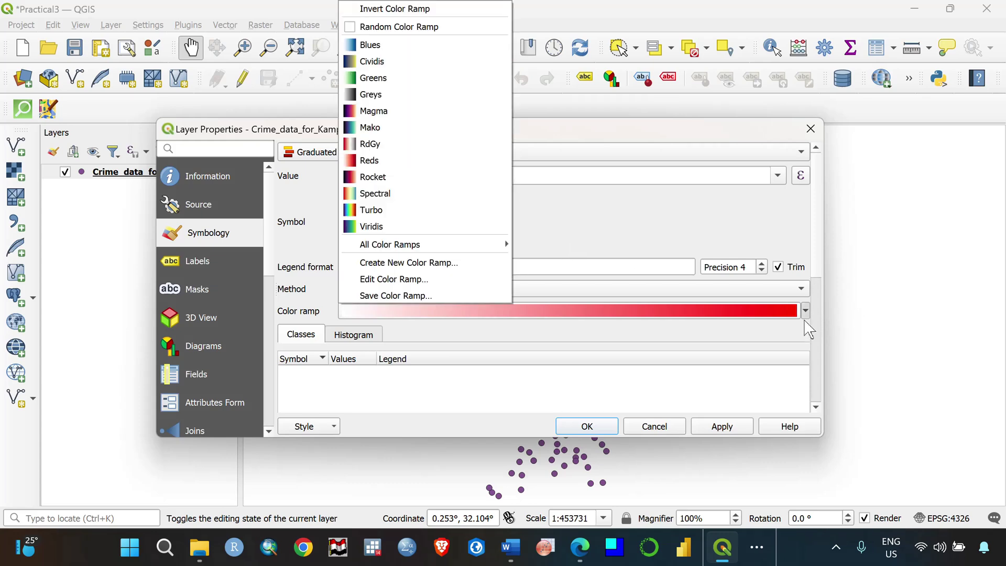
pyautogui.click(806, 311)
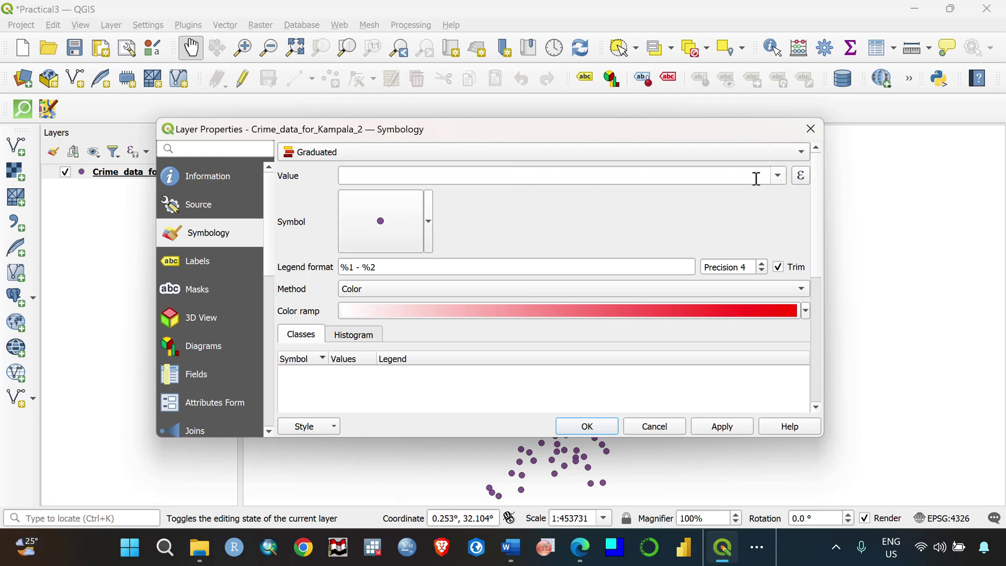
pyautogui.click(782, 178)
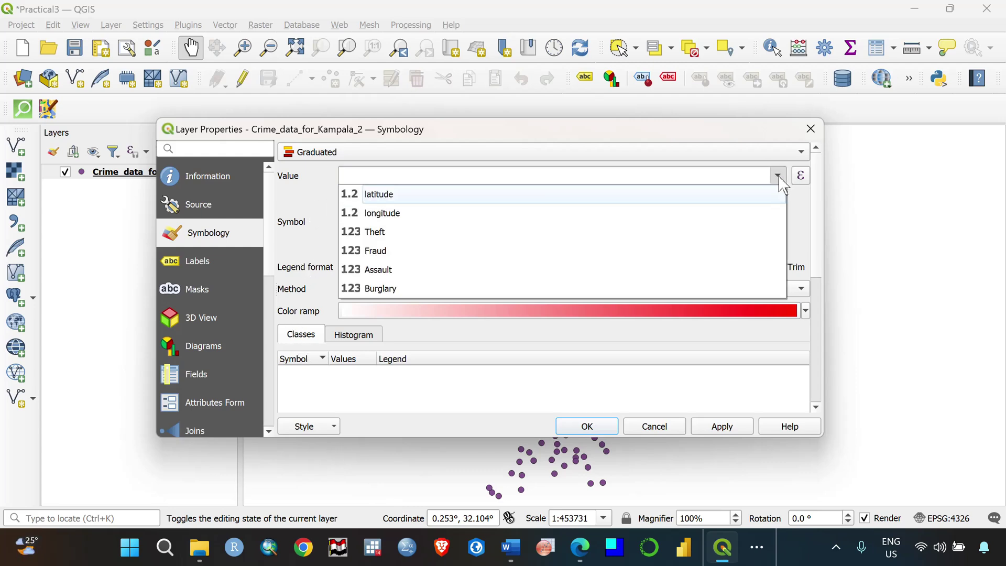
pyautogui.click(405, 233)
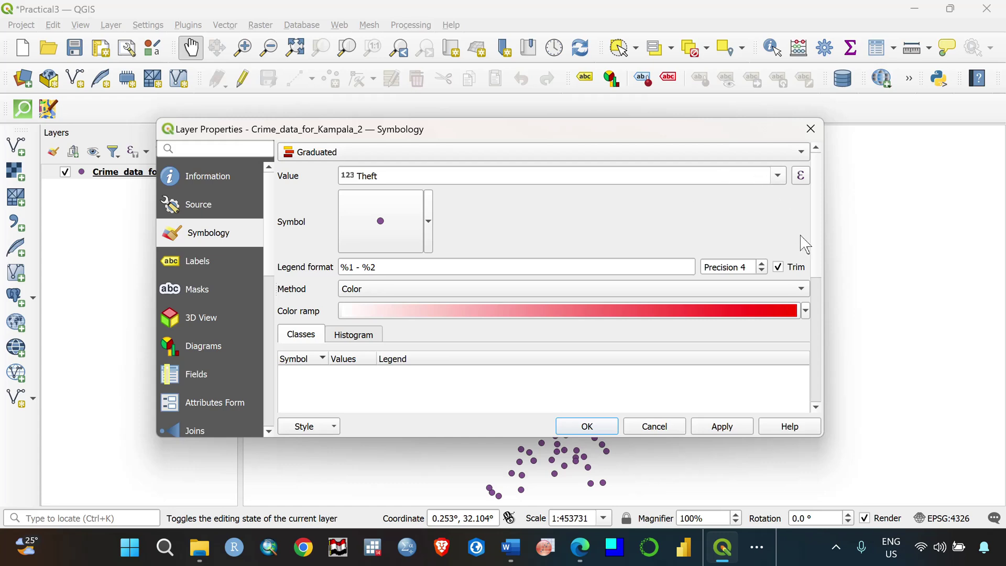
# Step: Try out several class counts for the Theft classification, going down to two classes
pyautogui.moveTo(819, 254); pyautogui.dragTo(820, 301)
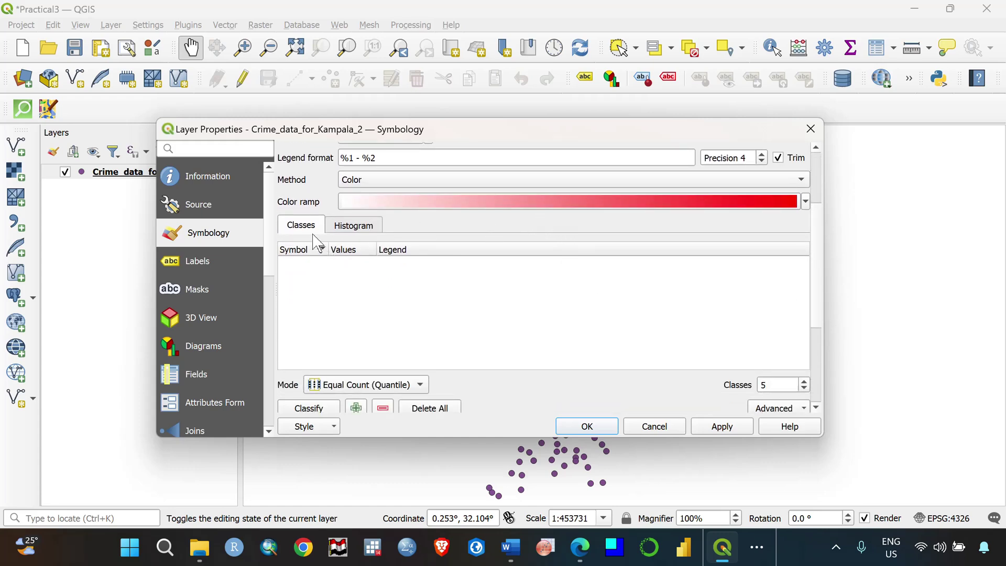
pyautogui.click(342, 224)
pyautogui.click(314, 226)
pyautogui.scroll(3, 532, 262)
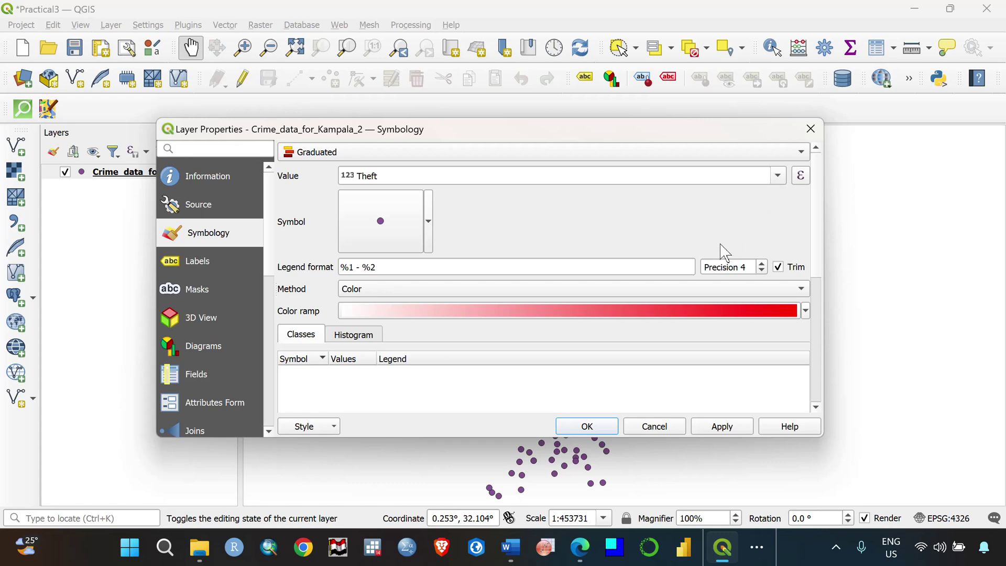
pyautogui.scroll(-3, 725, 207)
pyautogui.scroll(-2, 726, 207)
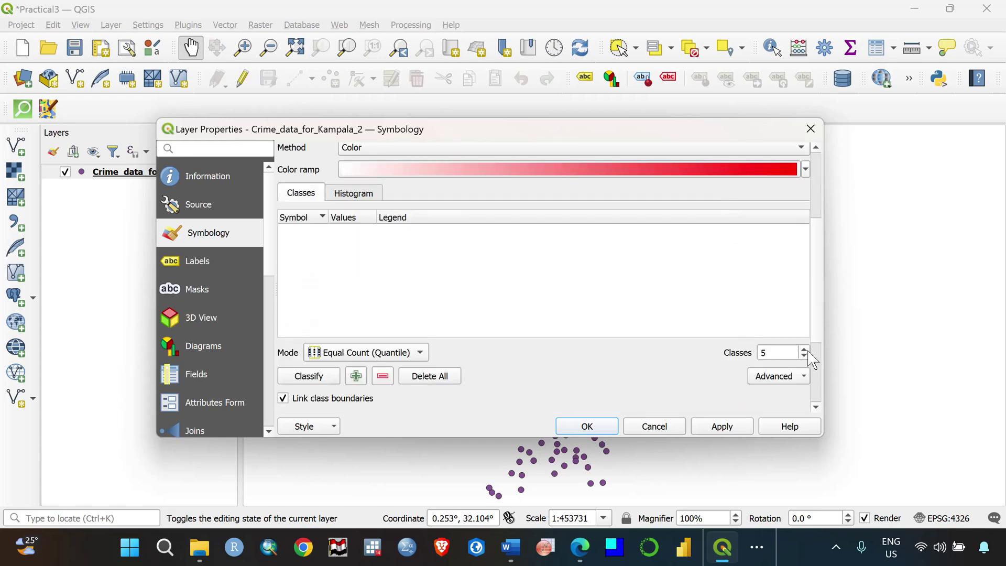
pyautogui.click(804, 350)
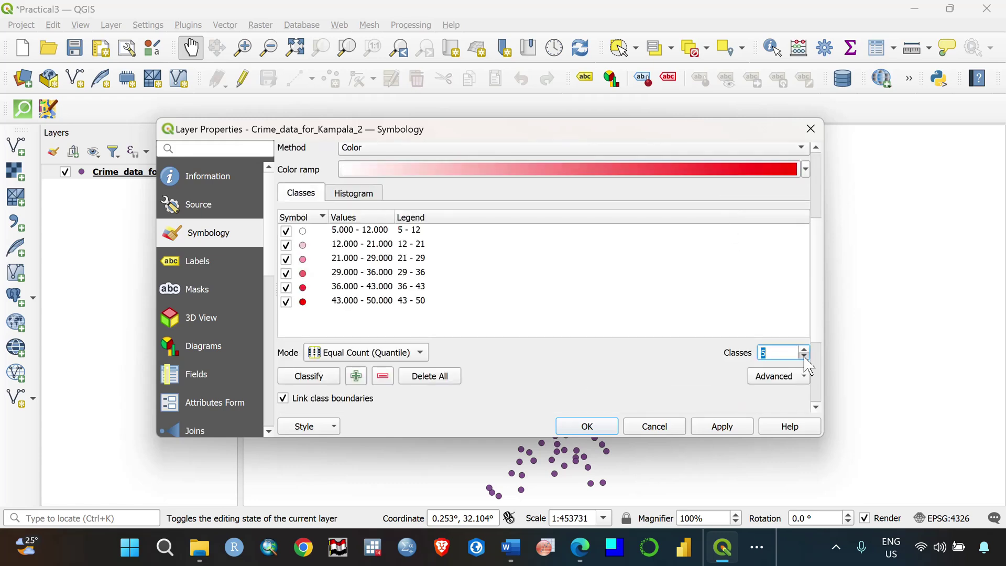
pyautogui.click(804, 357)
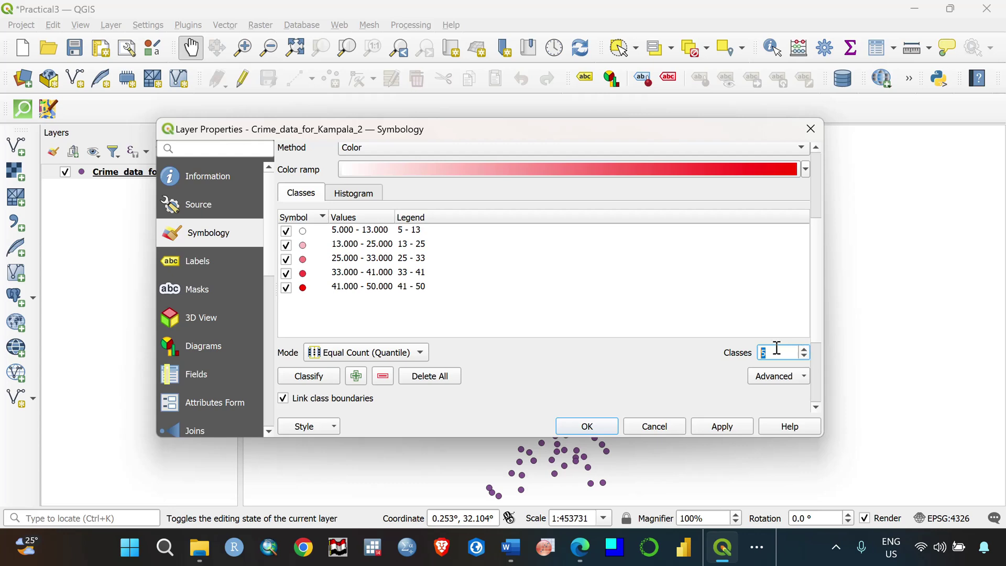
pyautogui.click(804, 349)
pyautogui.click(804, 350)
pyautogui.click(804, 357)
pyautogui.click(804, 357)
pyautogui.click(804, 357)
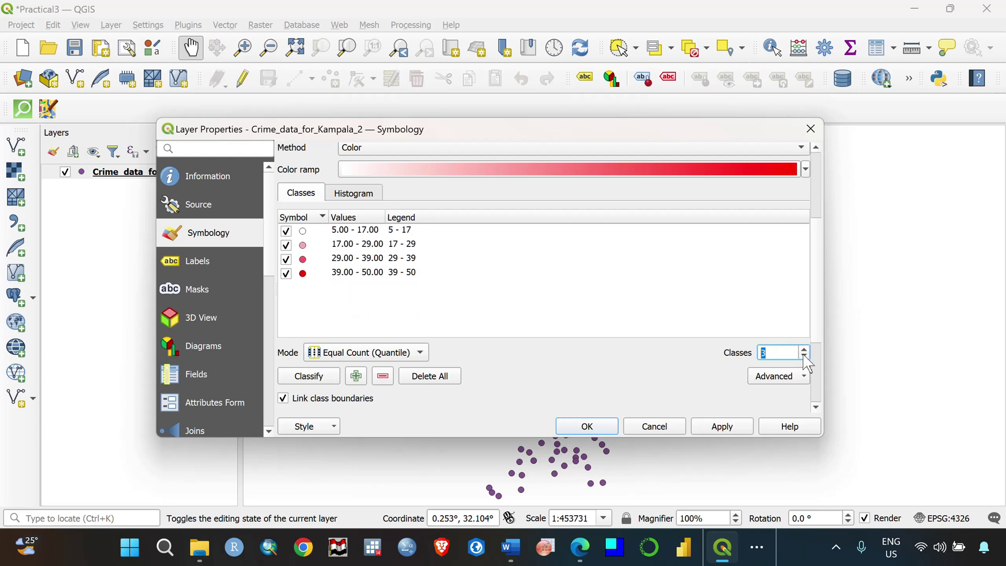
pyautogui.click(804, 357)
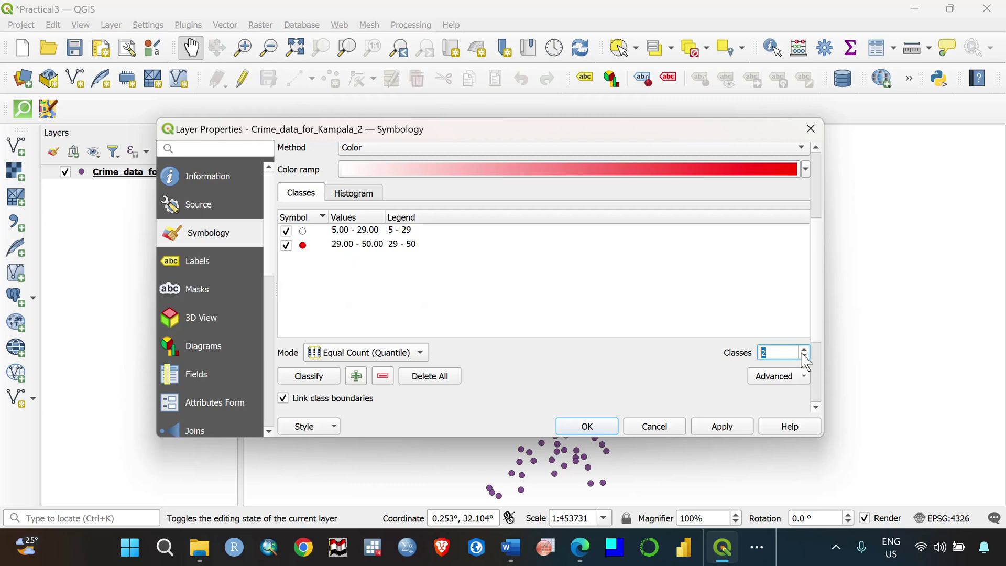
# Step: Classify the Theft values into 8 Equal Count (Quantile) classes and apply the style to the crime points
pyautogui.click(806, 349)
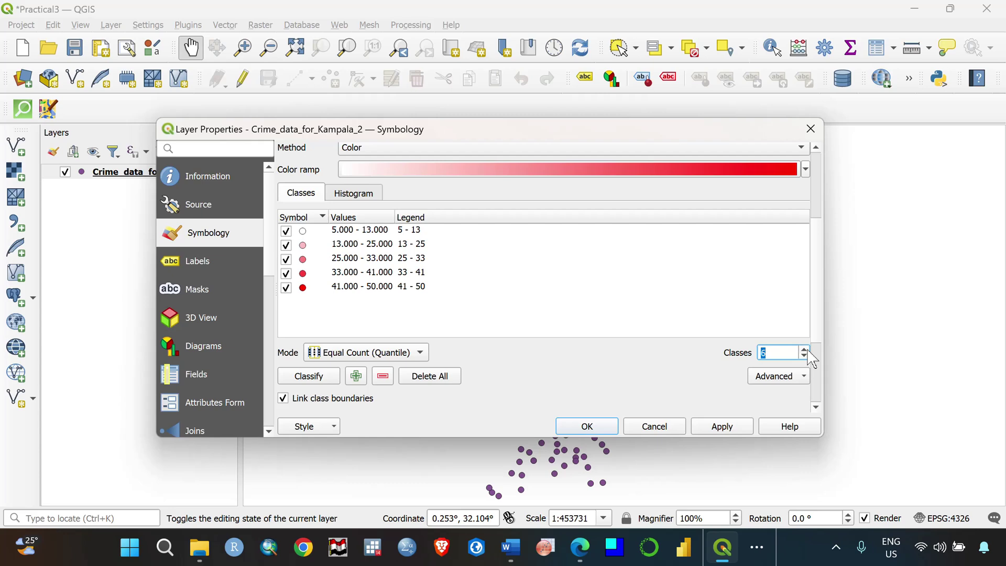
pyautogui.click(804, 350)
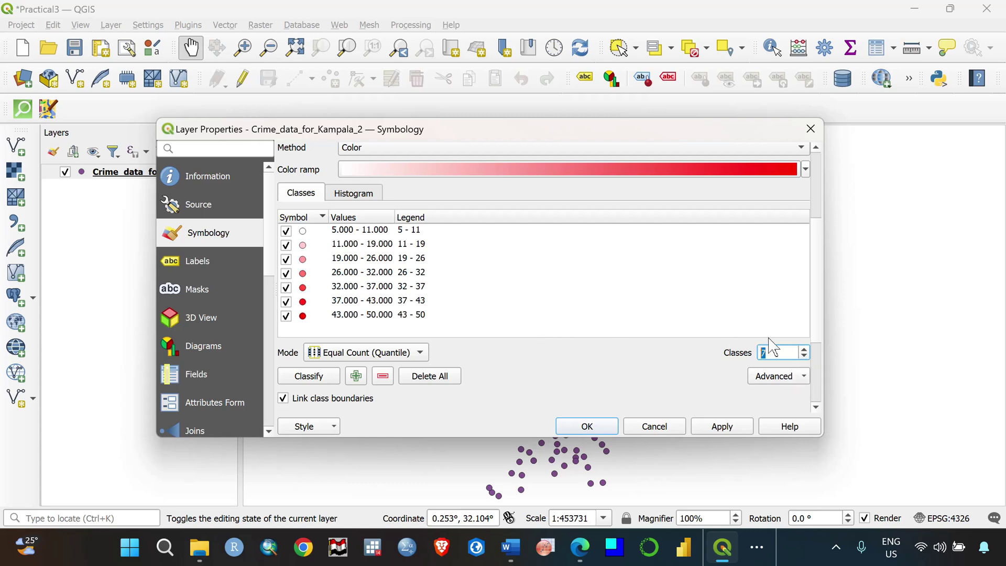
pyautogui.click(804, 356)
pyautogui.click(804, 350)
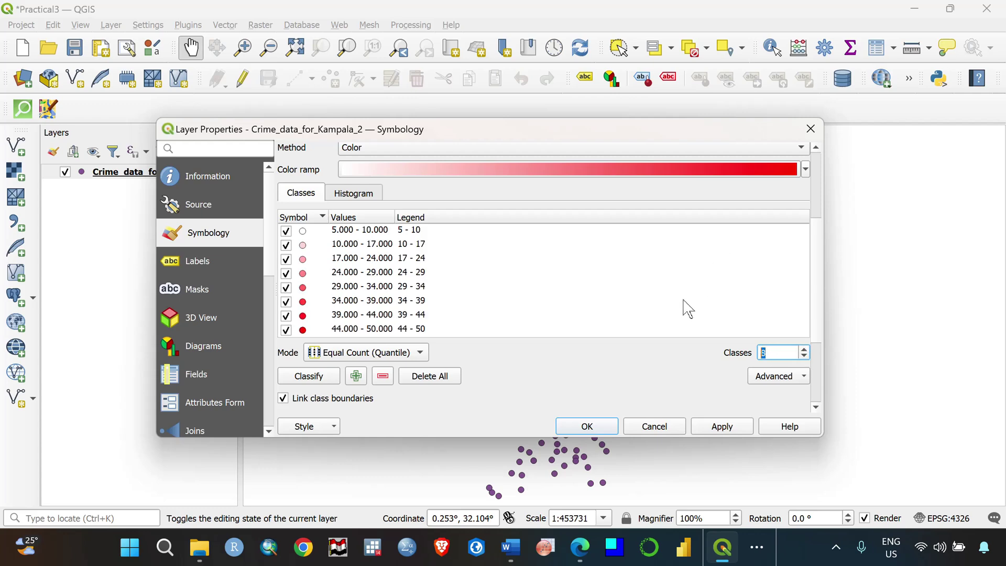
pyautogui.click(308, 376)
pyautogui.click(723, 427)
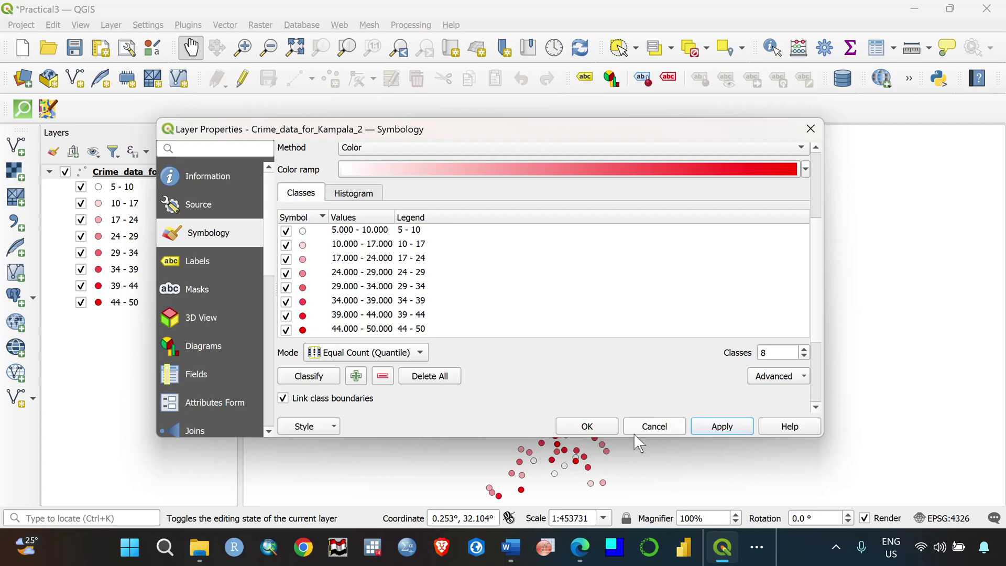
pyautogui.click(598, 427)
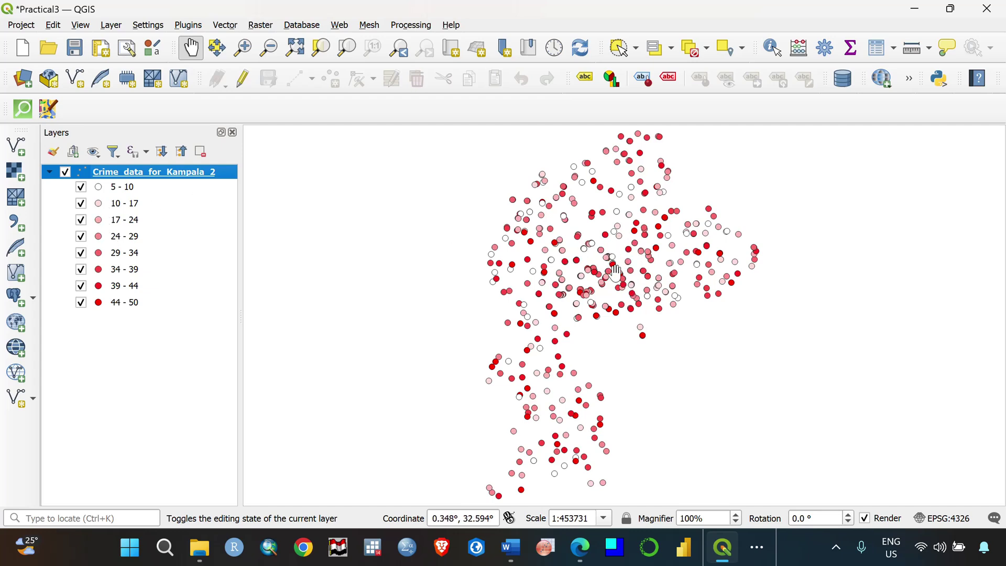
# Step: Restyle the crime layer by the Fraud field with 6 Equal Count (Quantile) classes and apply it
pyautogui.rightClick(149, 178)
pyautogui.click(231, 493)
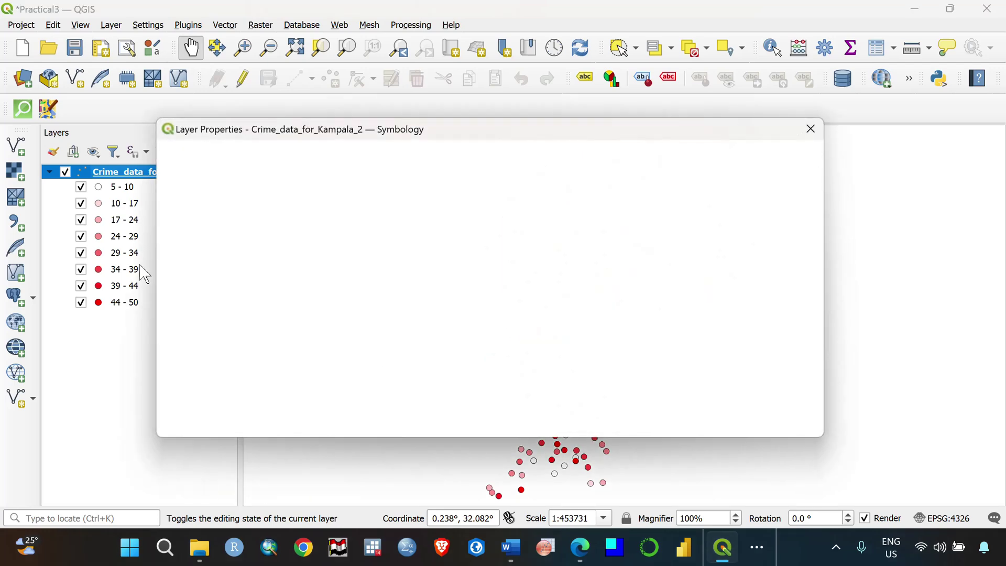
pyautogui.click(778, 175)
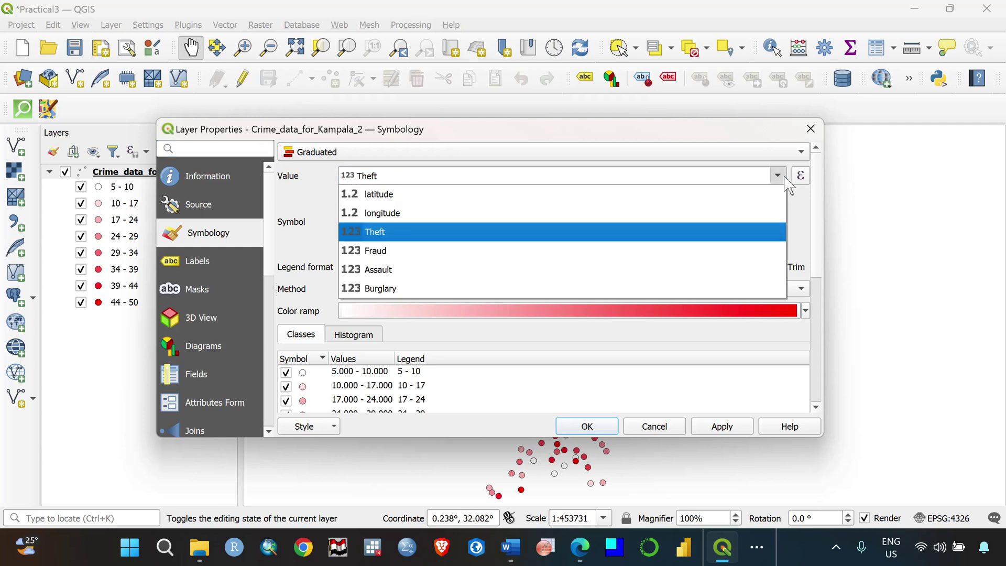
pyautogui.click(411, 256)
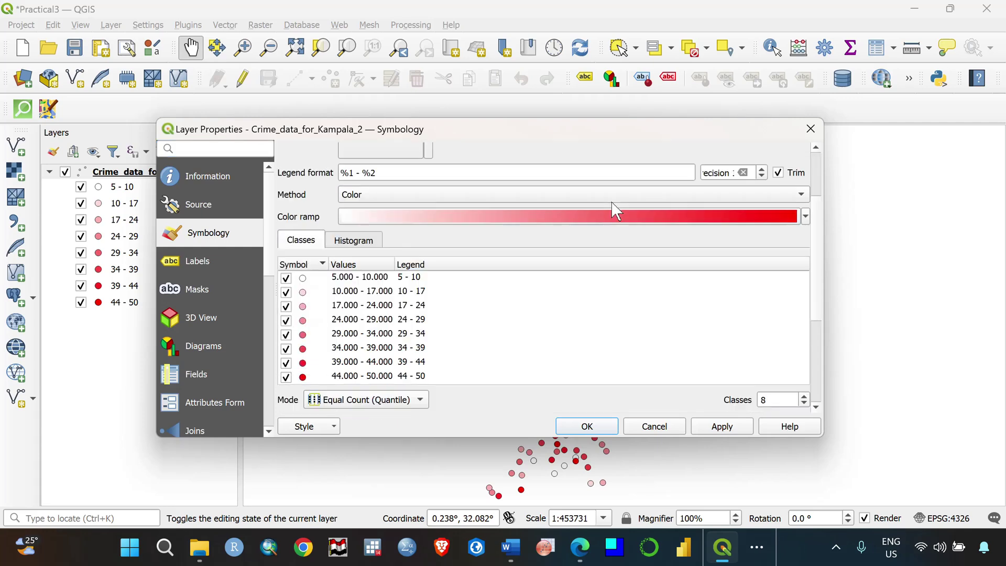
pyautogui.scroll(-2, 610, 205)
pyautogui.scroll(-1, 548, 328)
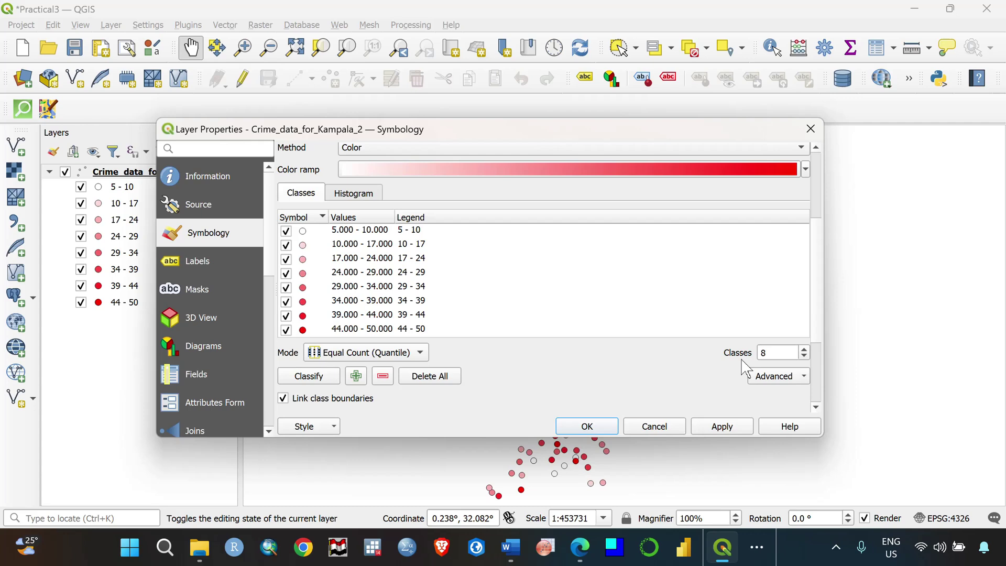
pyautogui.click(804, 349)
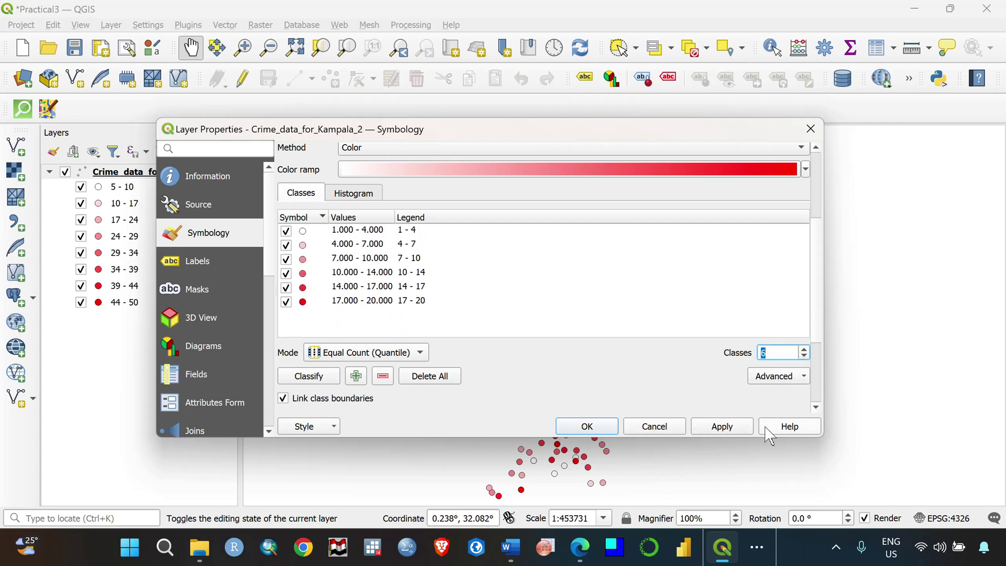
pyautogui.click(741, 428)
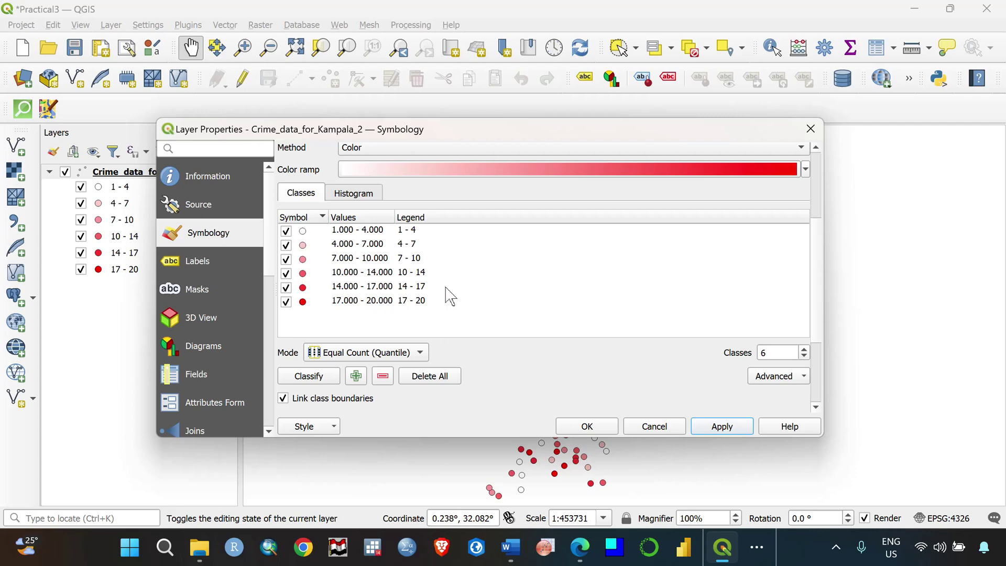
pyautogui.click(596, 426)
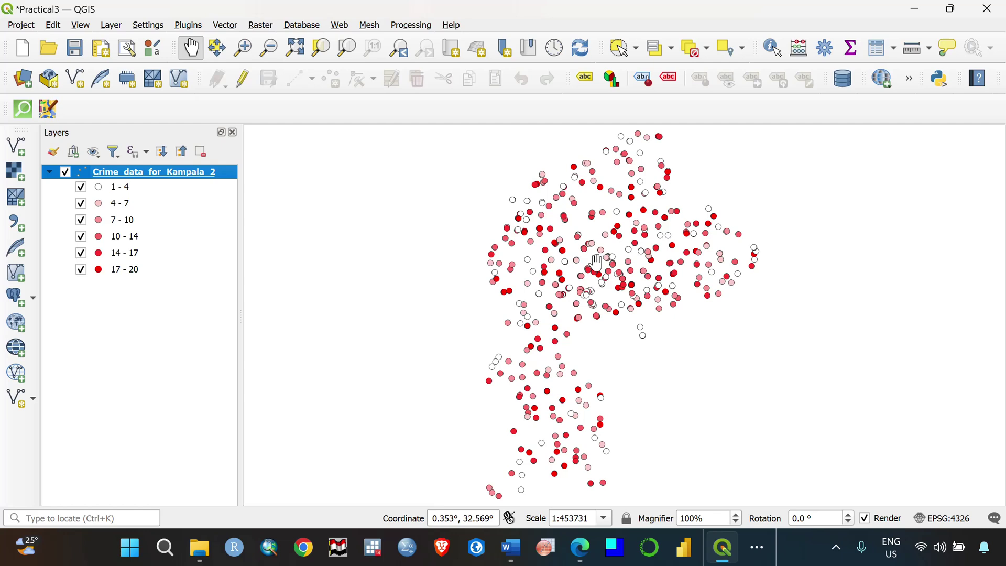
# Step: Choose GMK.shp from the Urban navigation_to_qgis folder as the vector dataset to load
pyautogui.click(31, 89)
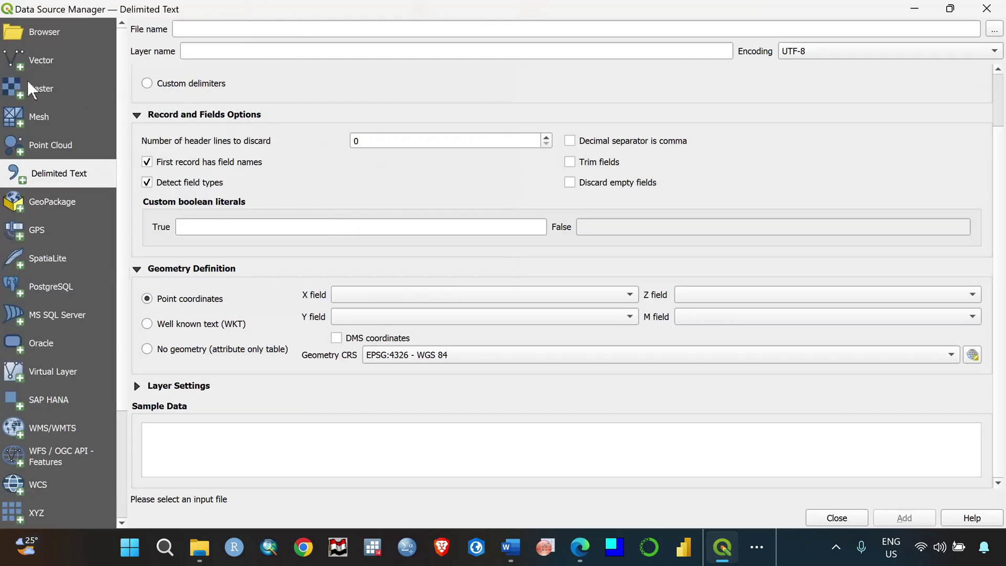
pyautogui.click(51, 65)
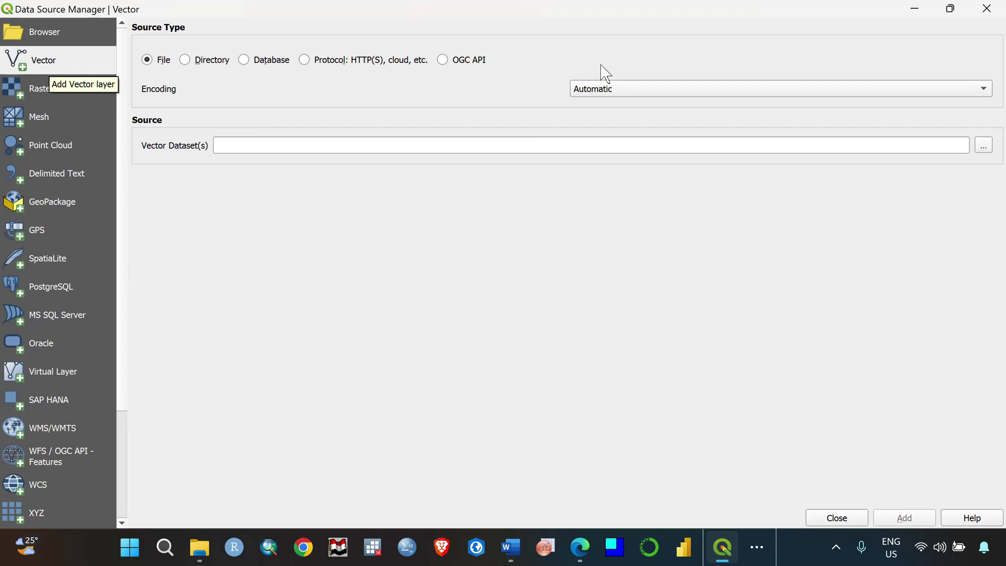
pyautogui.click(988, 151)
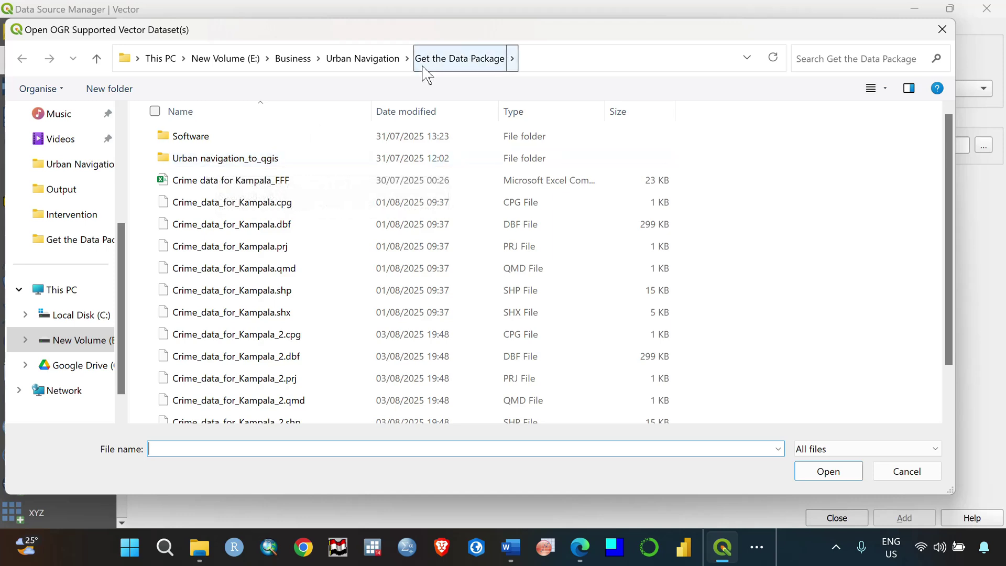
pyautogui.doubleClick(234, 160)
pyautogui.scroll(-5, 235, 234)
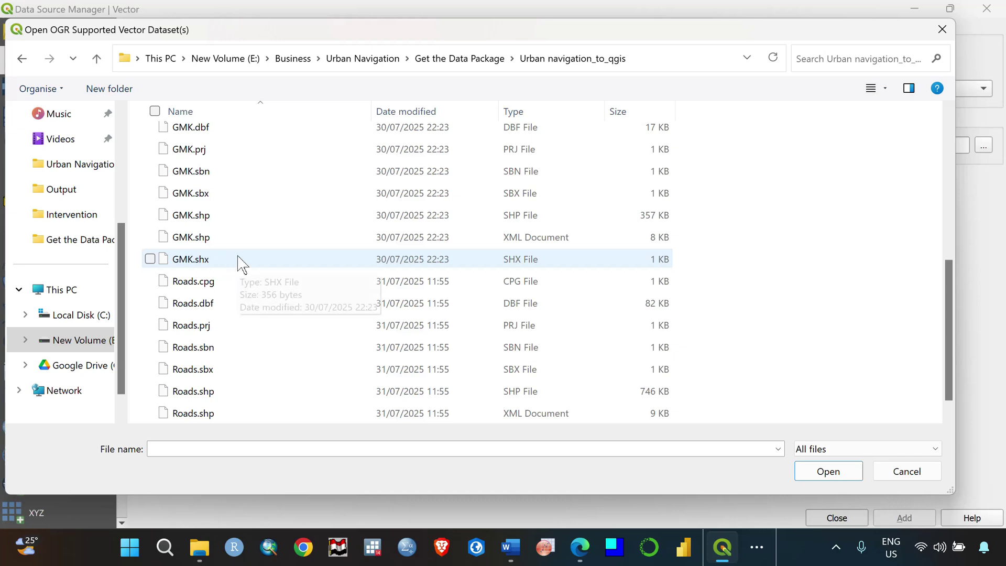
pyautogui.click(199, 216)
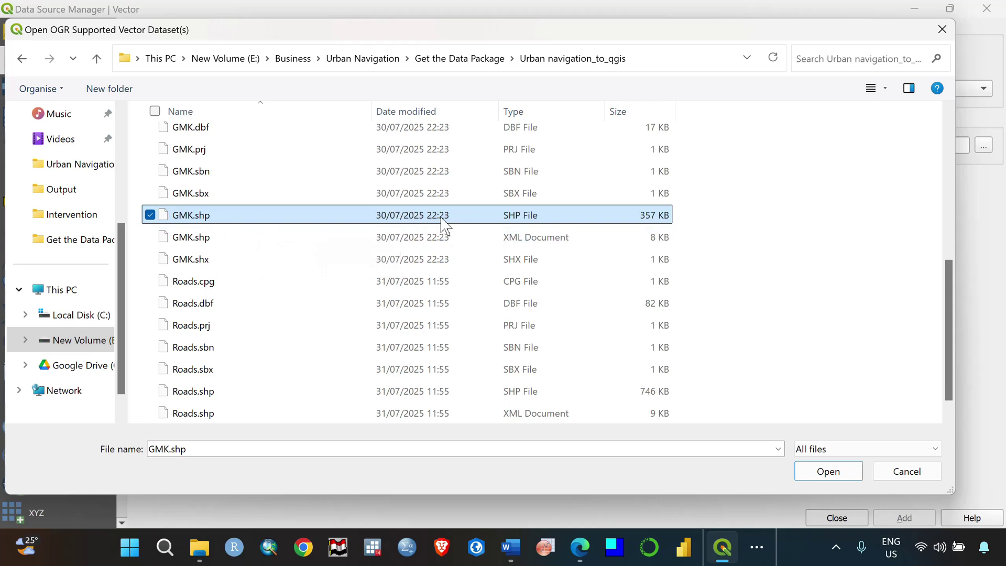
pyautogui.click(201, 216)
pyautogui.press('Escape')
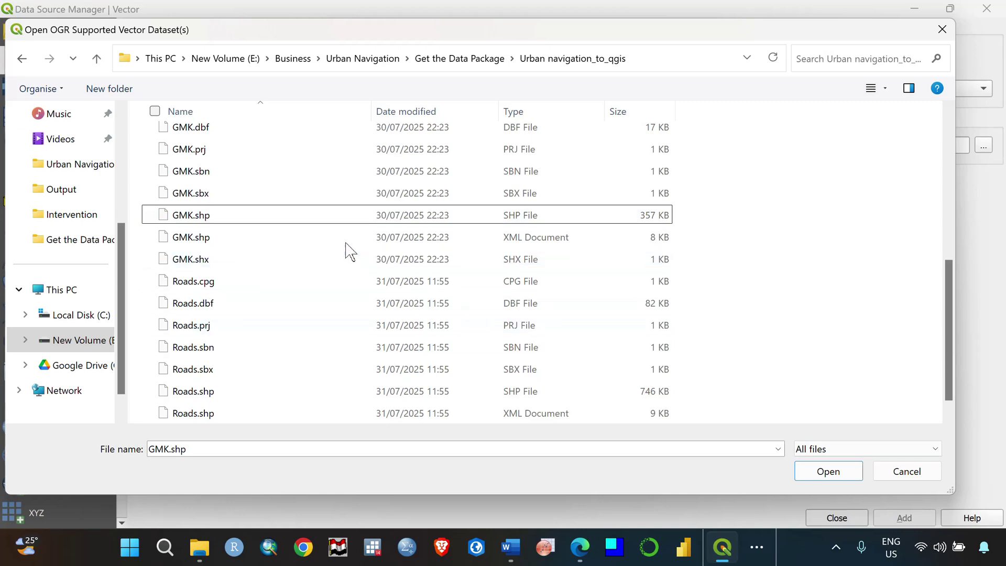
pyautogui.click(833, 478)
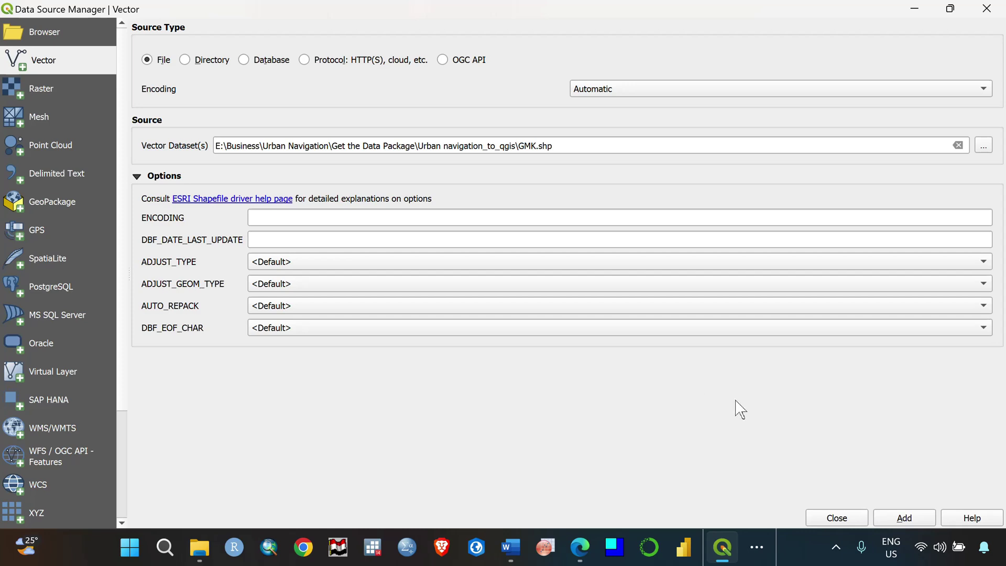
# Step: Add the GMK.shp layer with the transformation "Inverse of UTM zone 36N + Arc 1960 to WGS 84 (1)" and close the data source manager
pyautogui.click(904, 518)
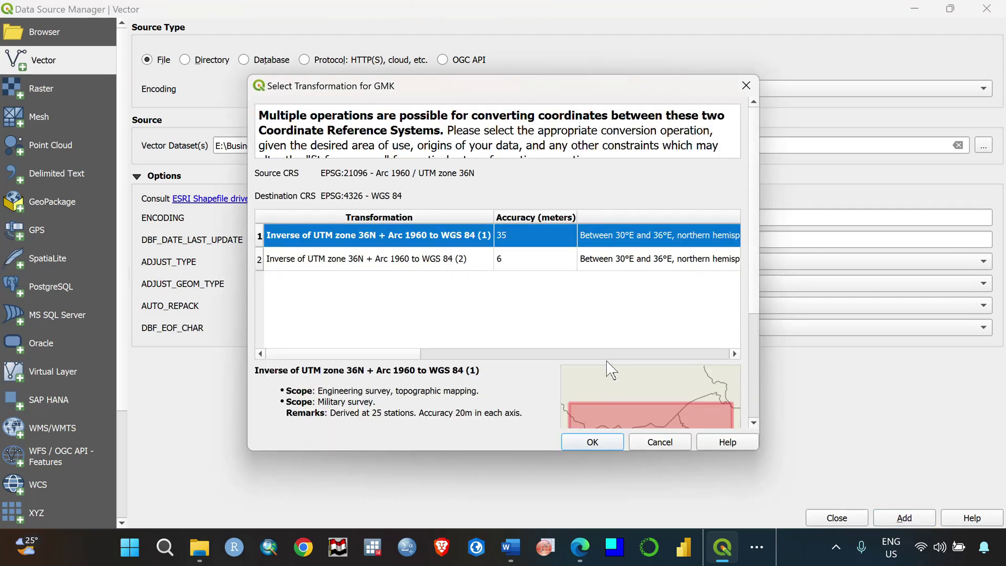
pyautogui.moveTo(753, 293); pyautogui.dragTo(760, 373)
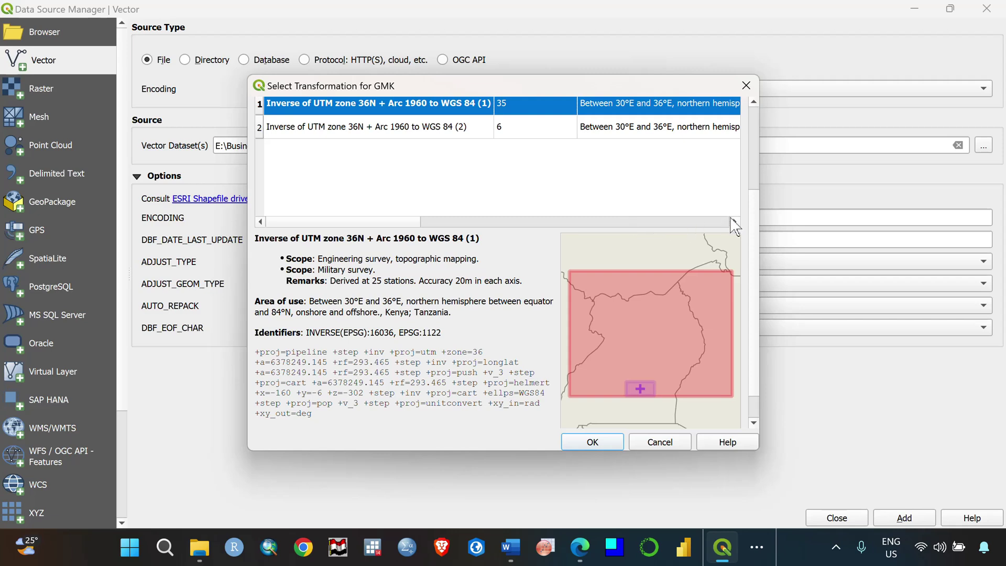
pyautogui.scroll(2, 753, 220)
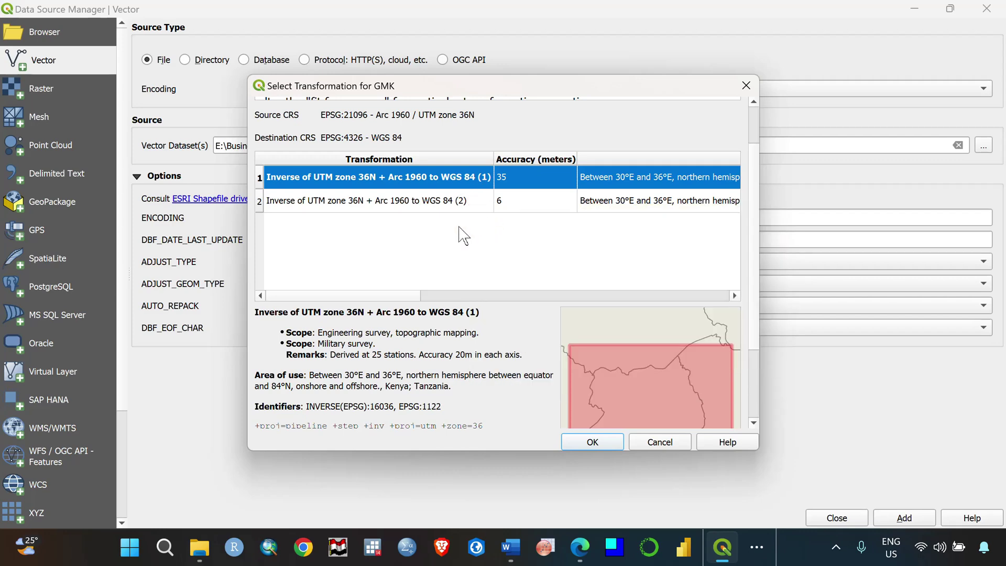
pyautogui.click(591, 444)
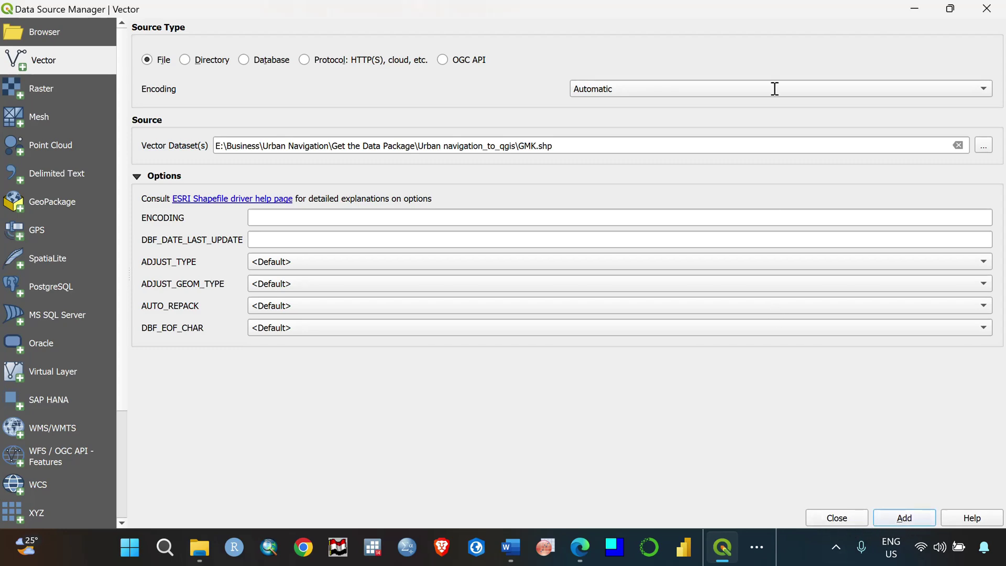
pyautogui.click(844, 518)
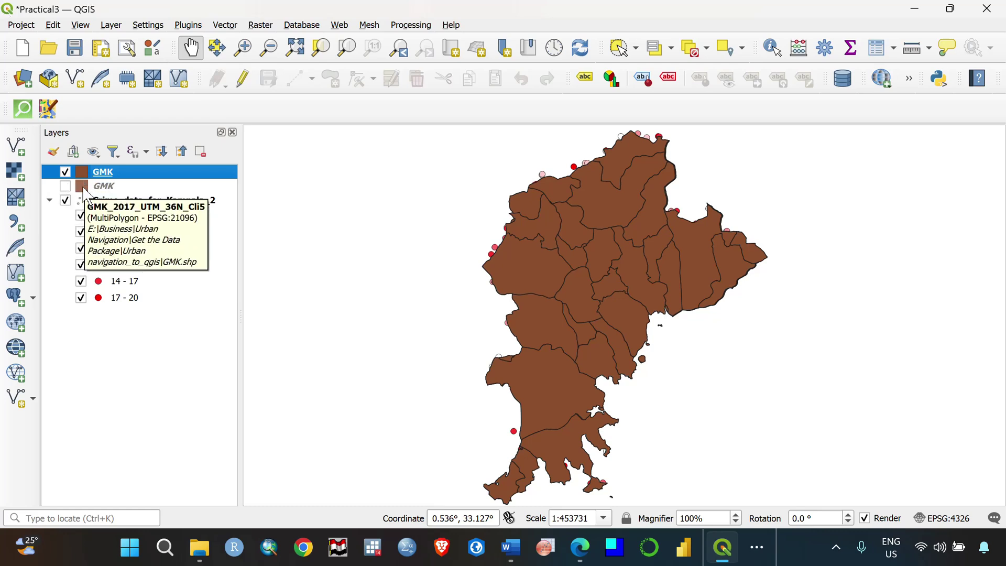
# Step: Remove the hidden duplicate GMK layer and move the remaining GMK layer below Crime_data_for_Kampala_2 in the layer order
pyautogui.rightClick(81, 190)
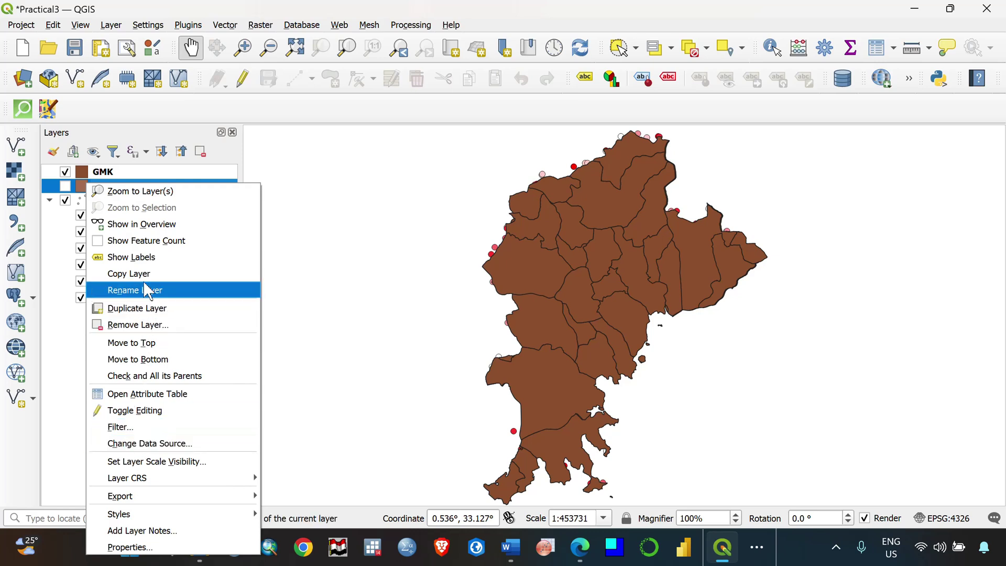
pyautogui.click(149, 327)
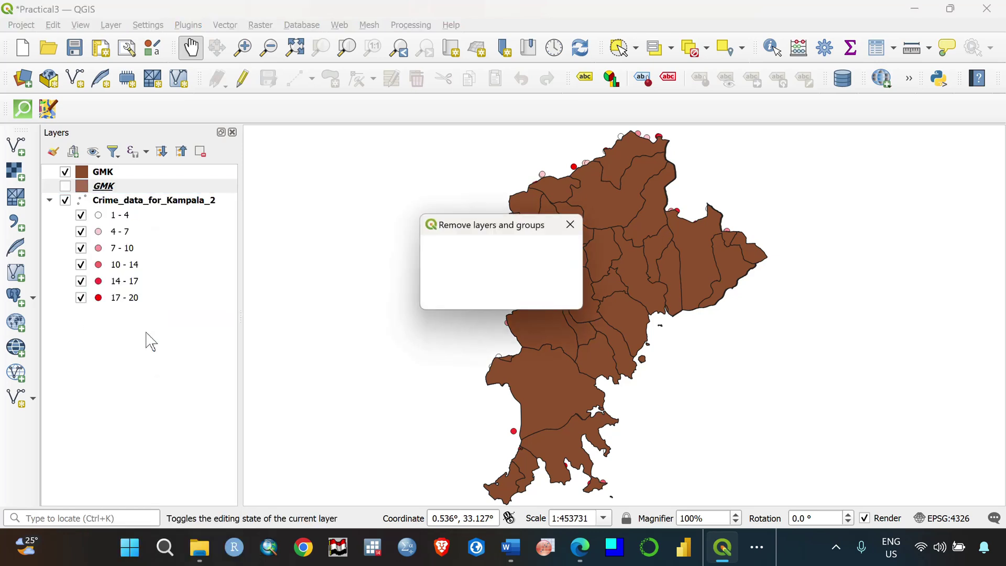
pyautogui.click(496, 297)
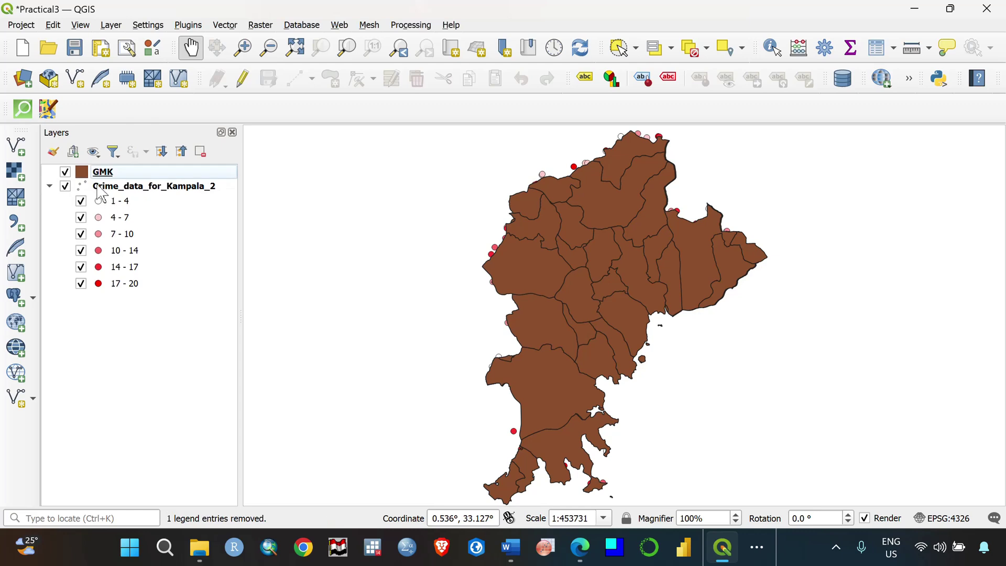
pyautogui.click(110, 173)
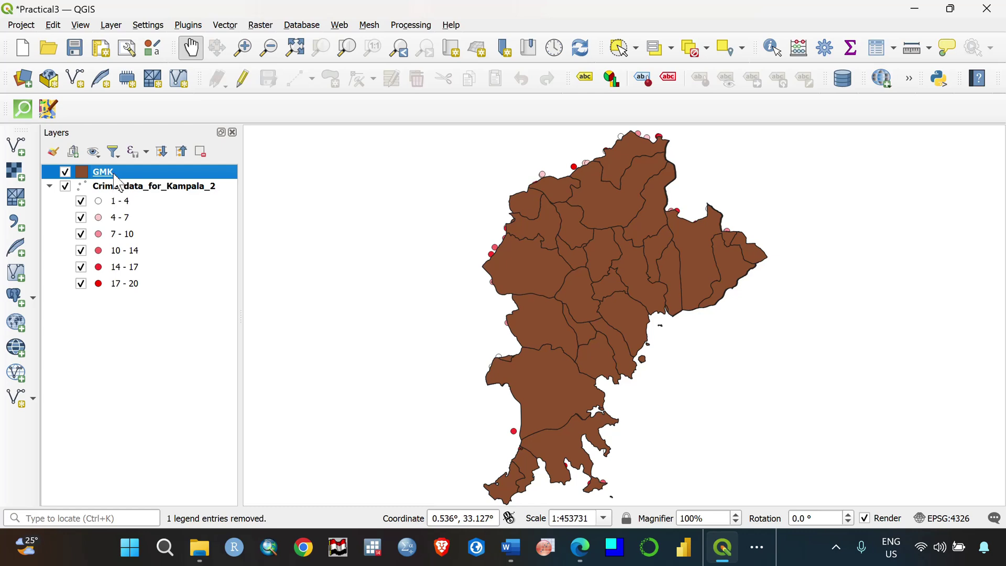
pyautogui.moveTo(114, 175)
pyautogui.mouseDown()
pyautogui.moveTo(113, 304)
pyautogui.moveTo(125, 305)
pyautogui.mouseUp()
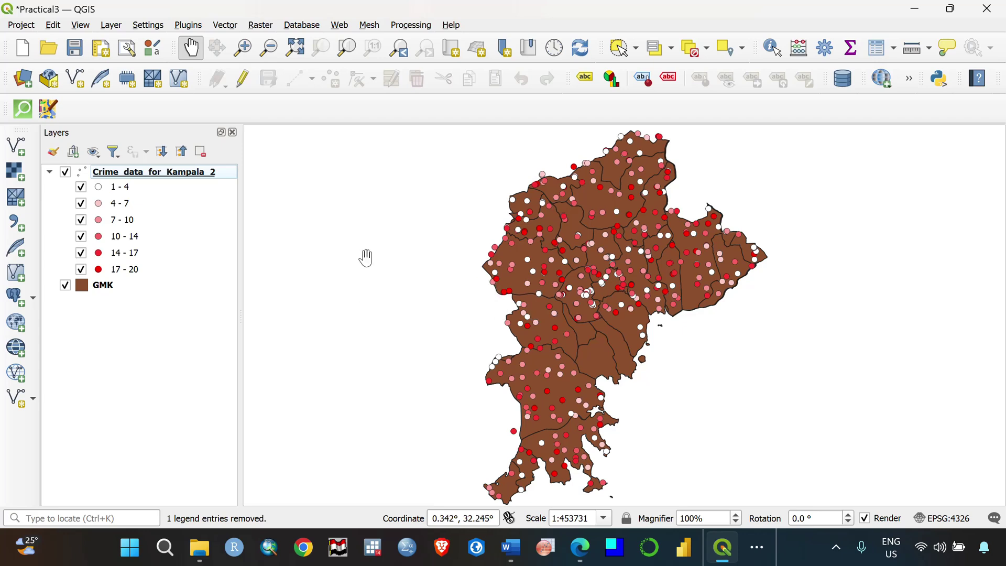
# Step: Set the simple fill color of the GMK polygons to light blue and apply it to the map
pyautogui.click(88, 289)
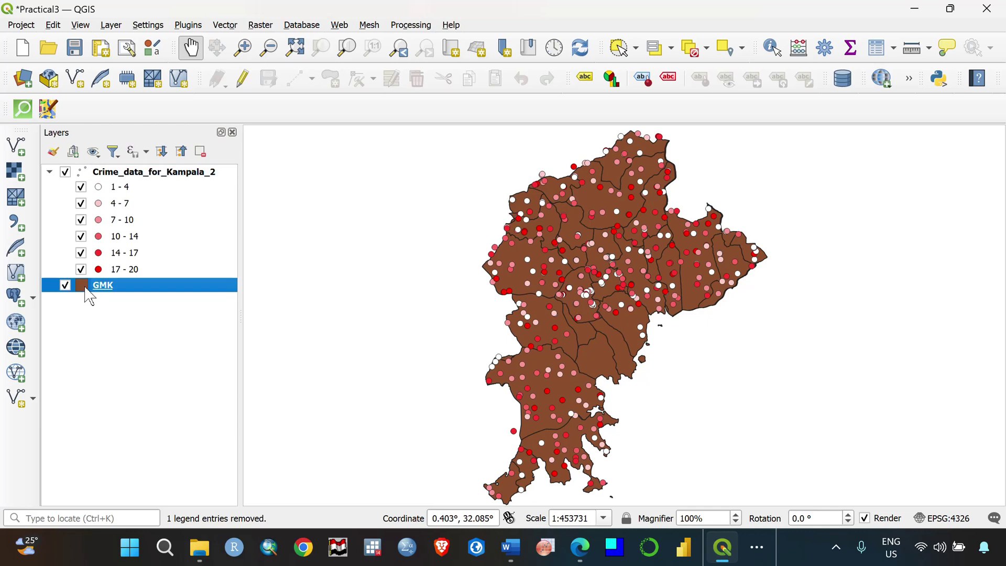
pyautogui.doubleClick(87, 288)
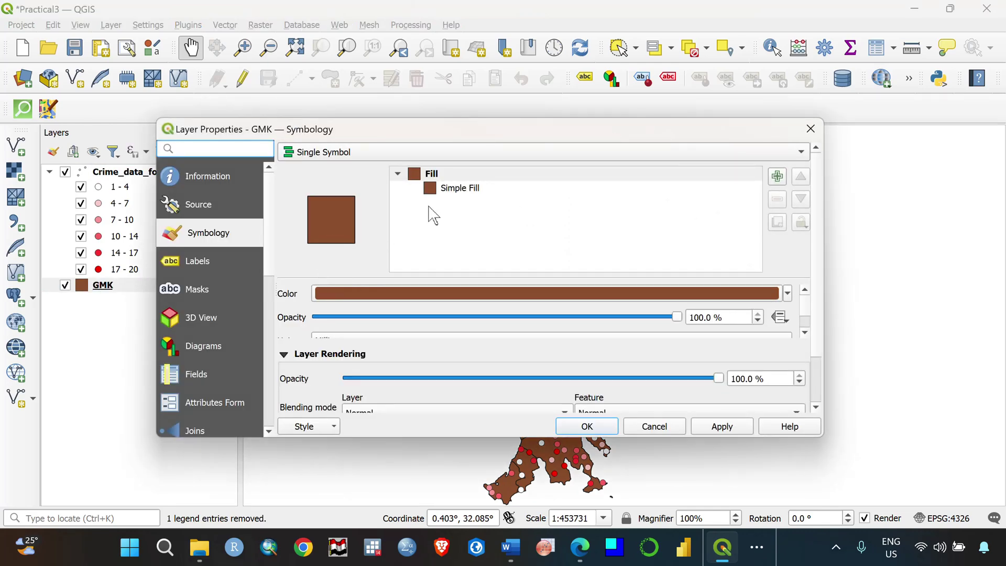
pyautogui.click(438, 195)
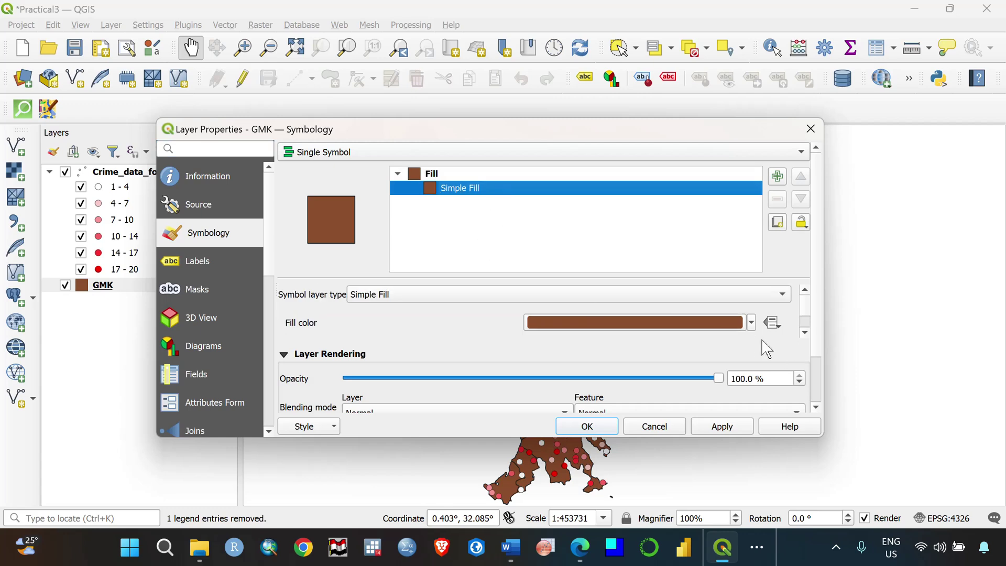
pyautogui.click(752, 323)
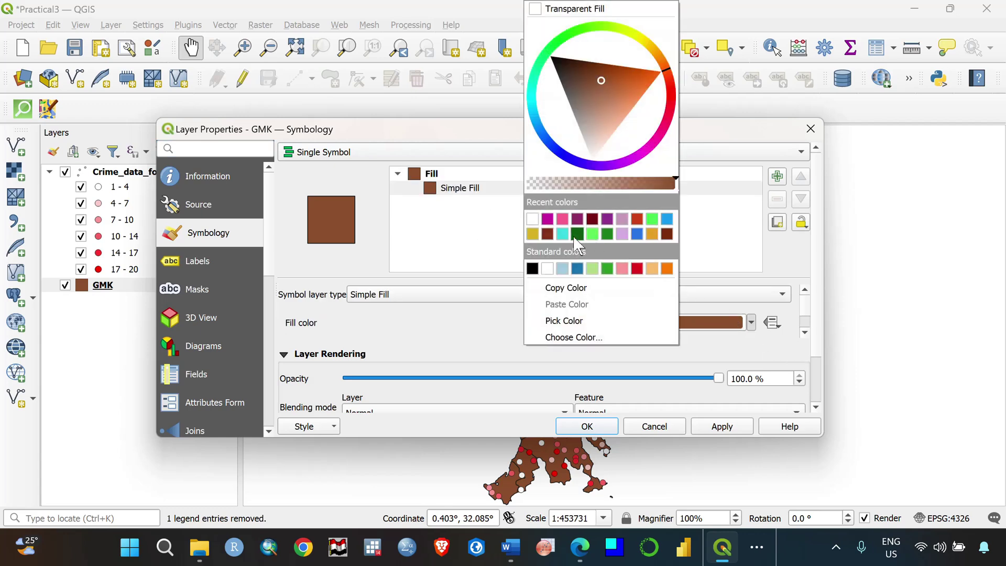
pyautogui.click(563, 269)
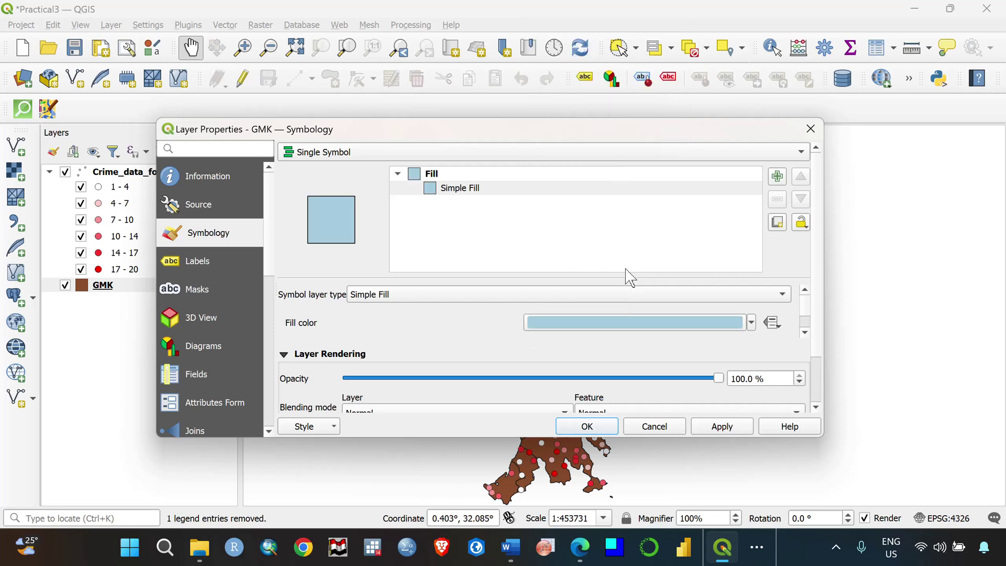
pyautogui.click(722, 426)
# Step: Try light orange as the fill color of the GMK polygons and apply it
pyautogui.moveTo(496, 135); pyautogui.dragTo(369, 175)
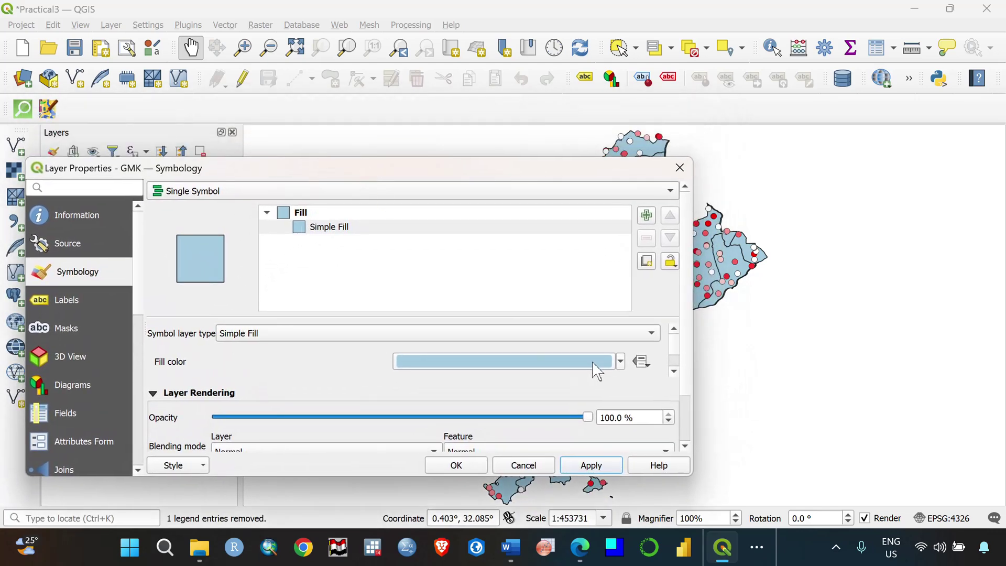
pyautogui.click(620, 361)
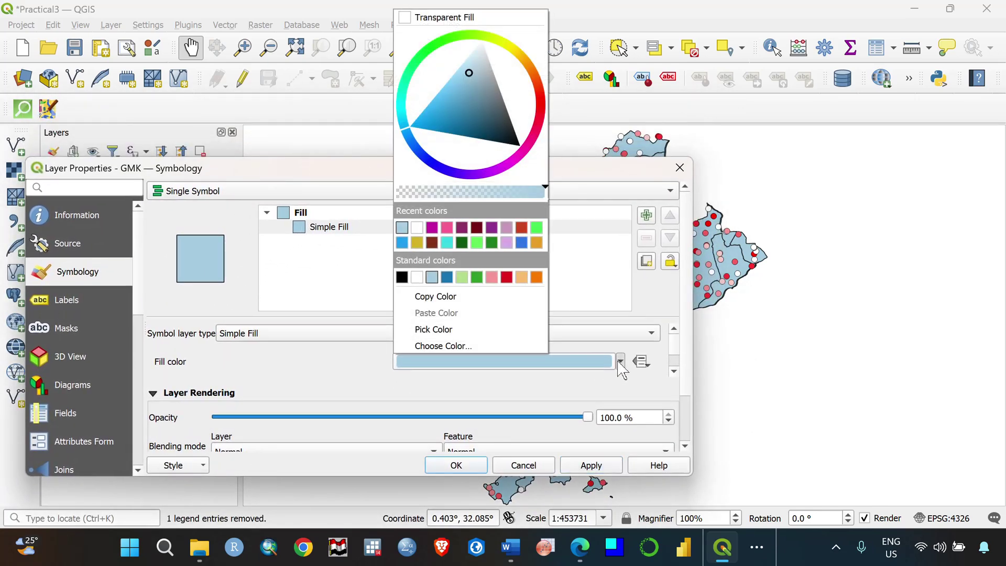
pyautogui.click(522, 277)
pyautogui.click(591, 466)
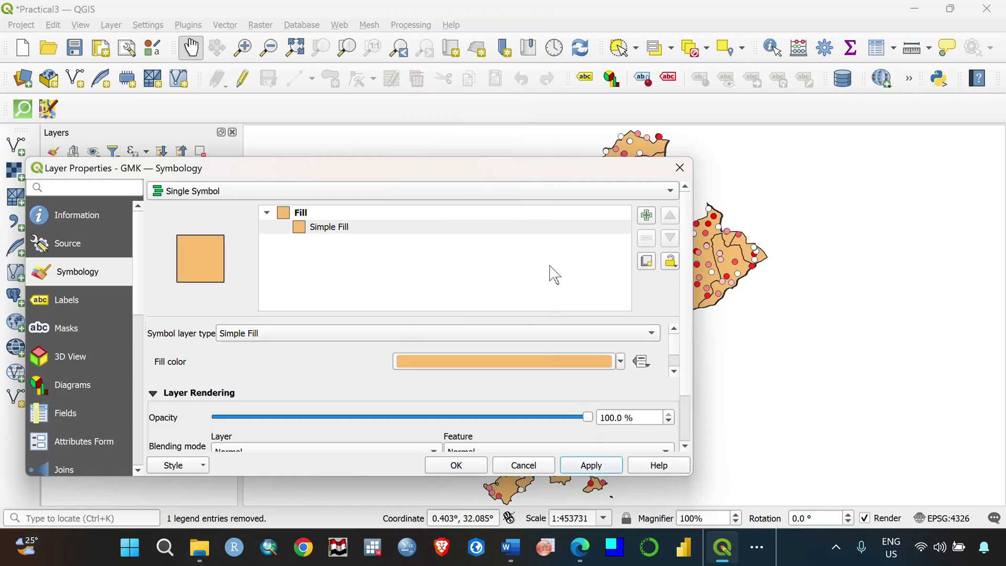
# Step: Set the simple fill color of the GMK polygons to white (#ffffff), apply it and close the layer properties
pyautogui.moveTo(502, 172); pyautogui.dragTo(570, 187)
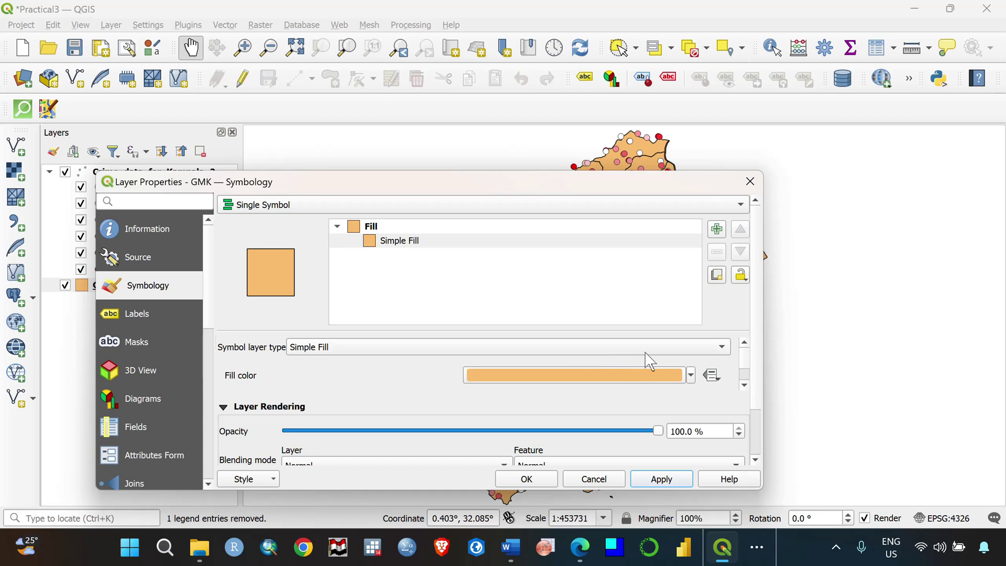
pyautogui.click(691, 374)
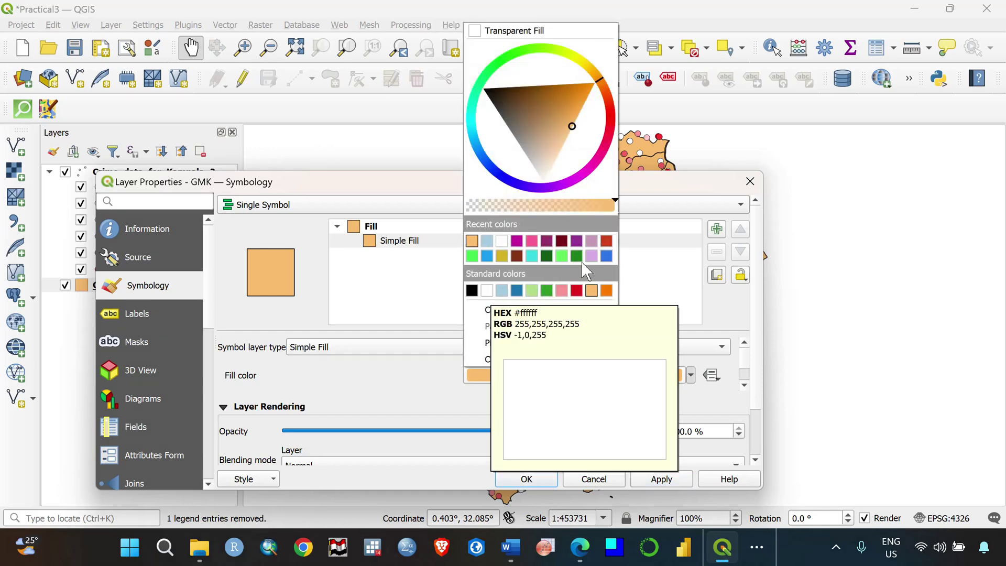
pyautogui.click(489, 292)
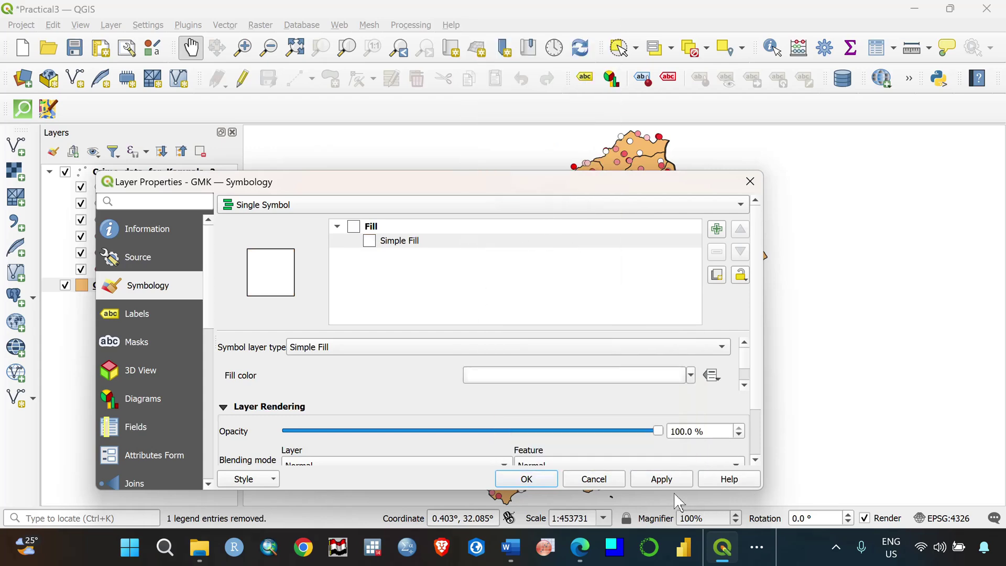
pyautogui.click(662, 478)
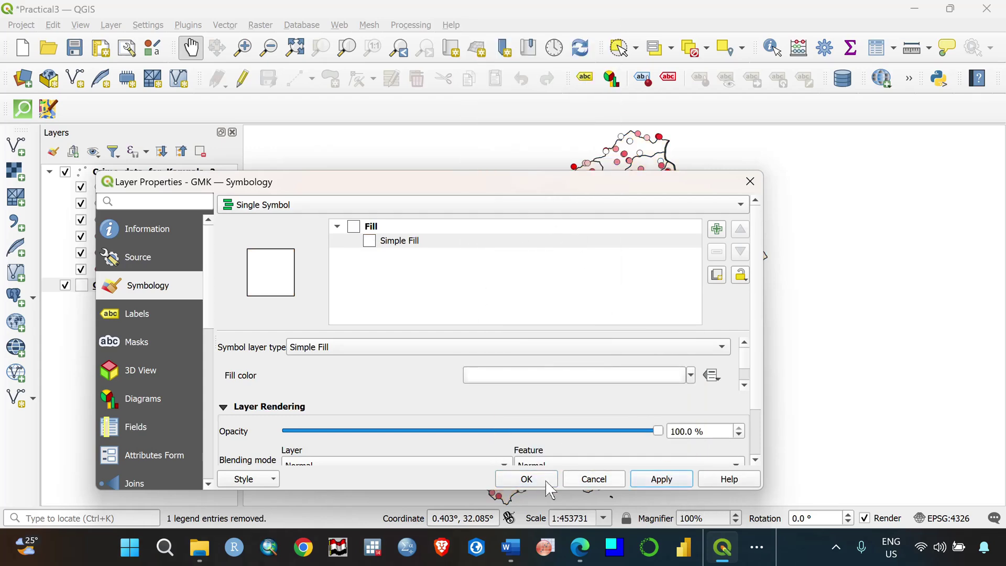
pyautogui.click(526, 479)
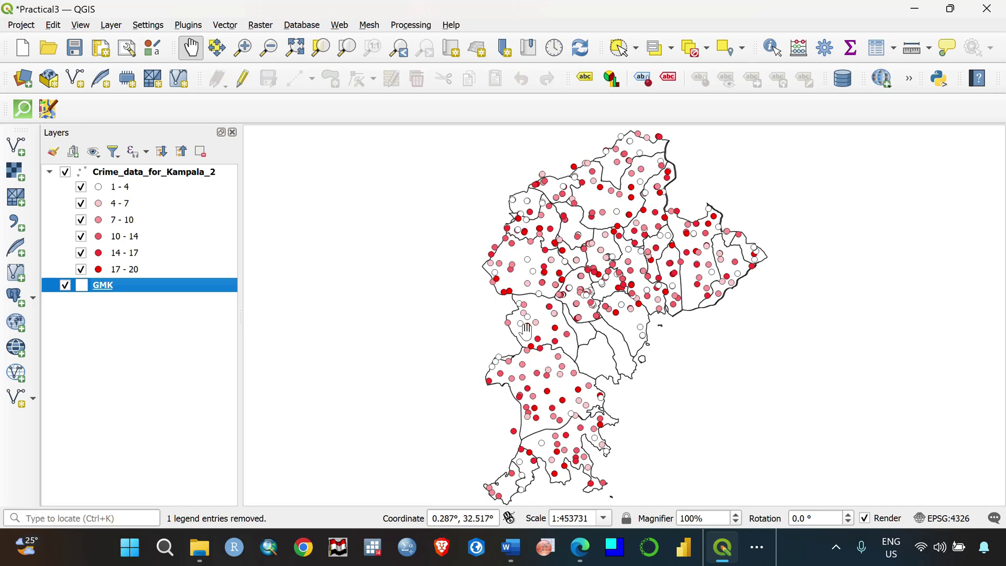
# Step: Add the OSM Standard basemap from QuickMapServices to the project
pyautogui.moveTo(820, 322); pyautogui.dragTo(813, 331)
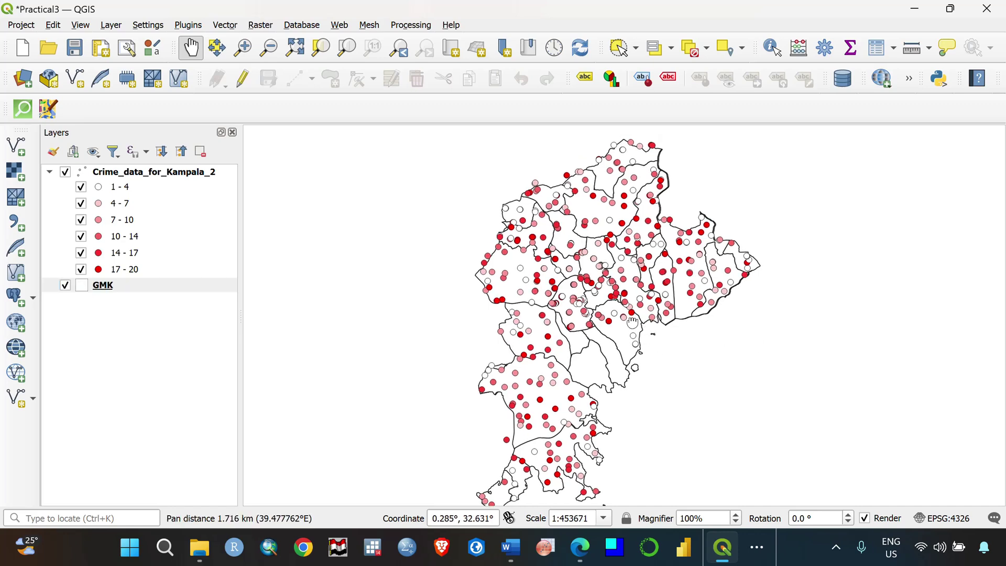
pyautogui.moveTo(632, 324); pyautogui.dragTo(619, 304)
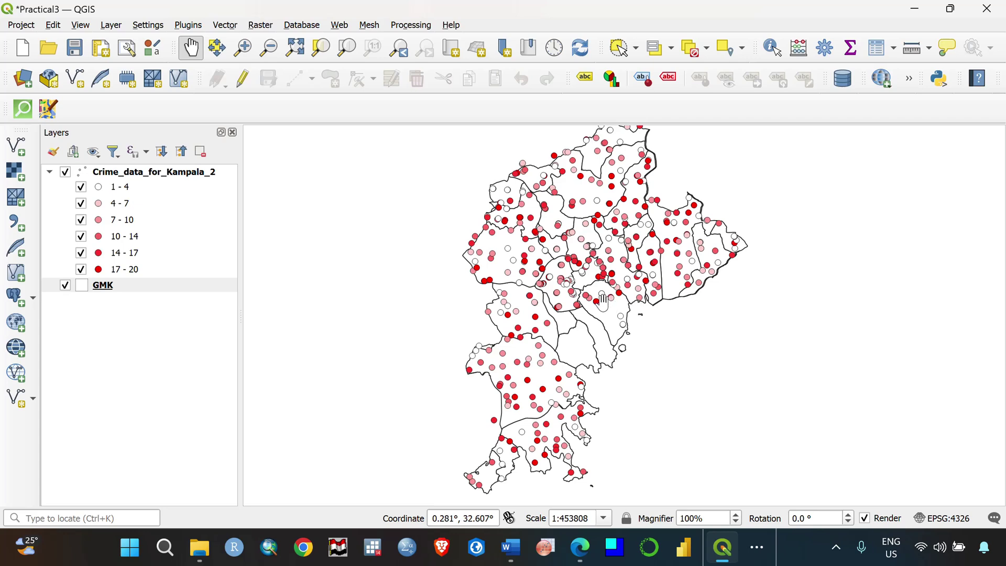
pyautogui.moveTo(626, 253); pyautogui.dragTo(624, 260)
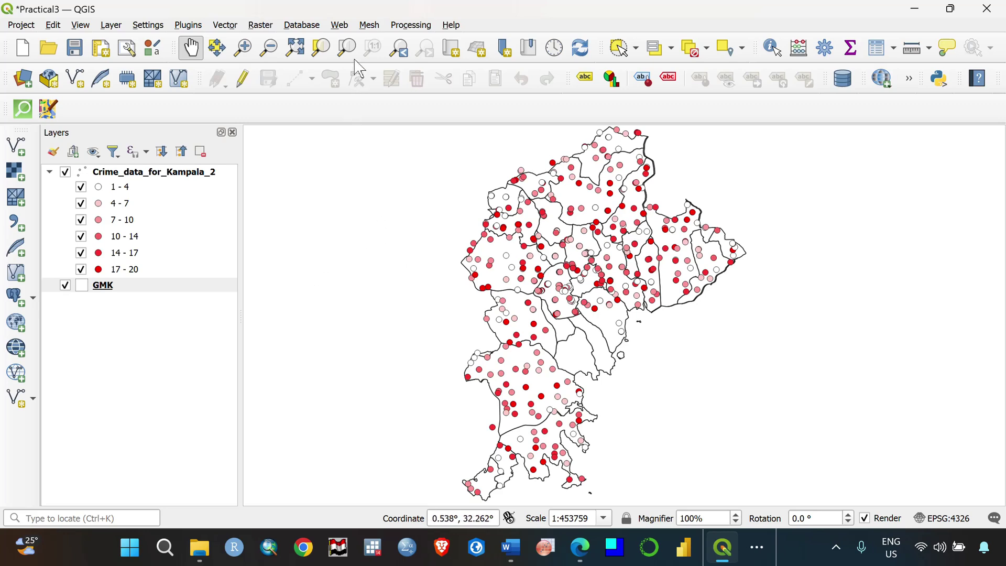
pyautogui.click(344, 27)
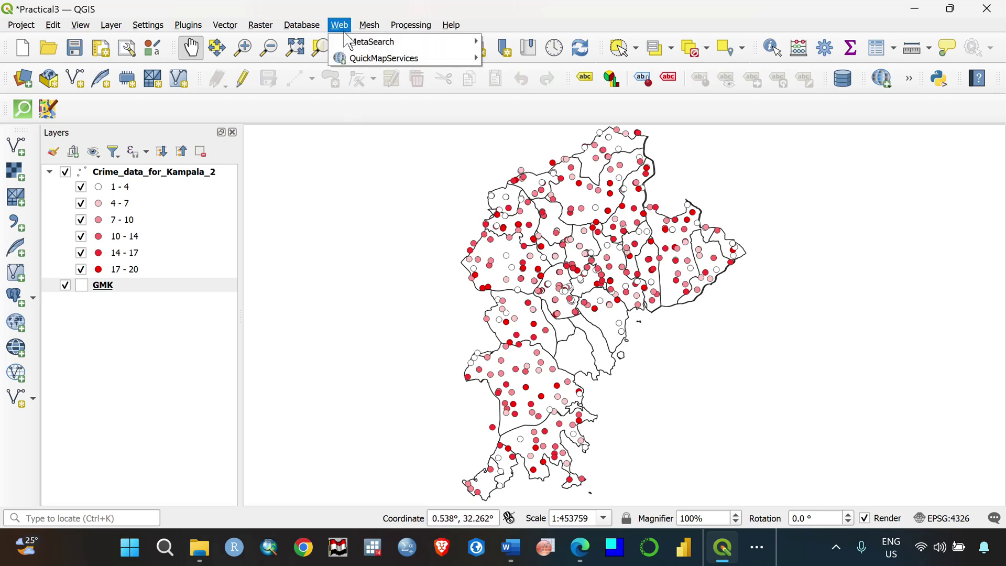
pyautogui.moveTo(359, 61)
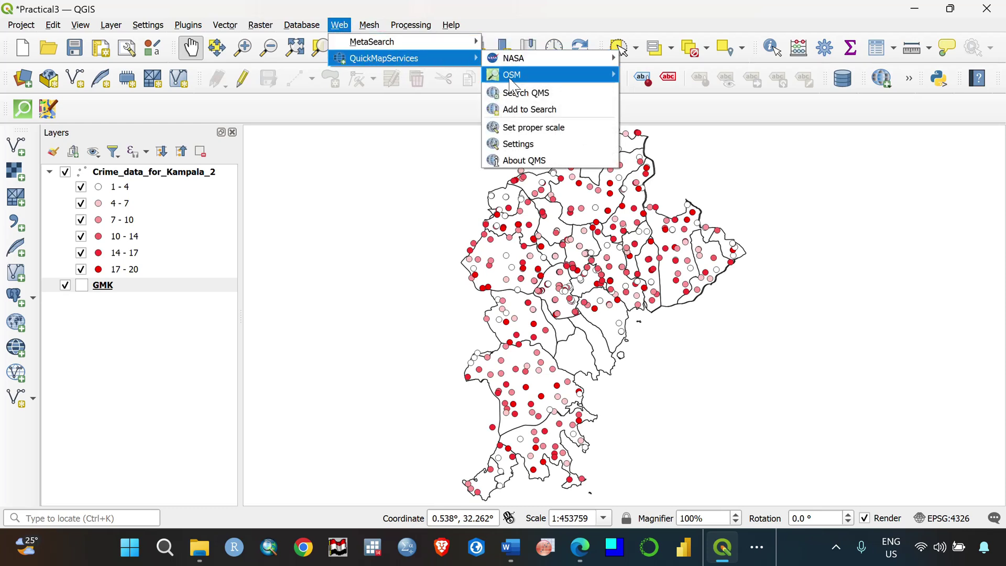
pyautogui.moveTo(511, 84)
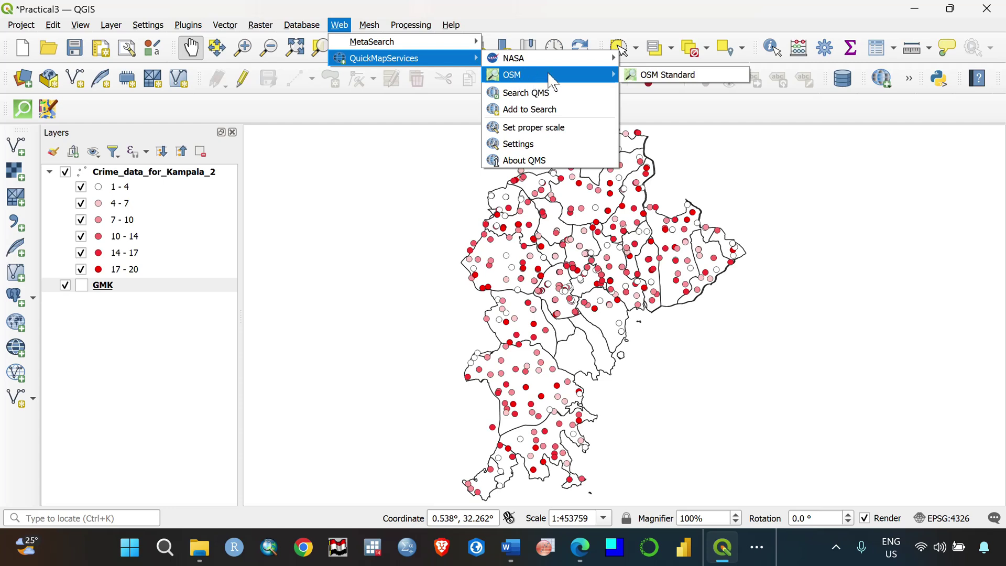
pyautogui.click(659, 76)
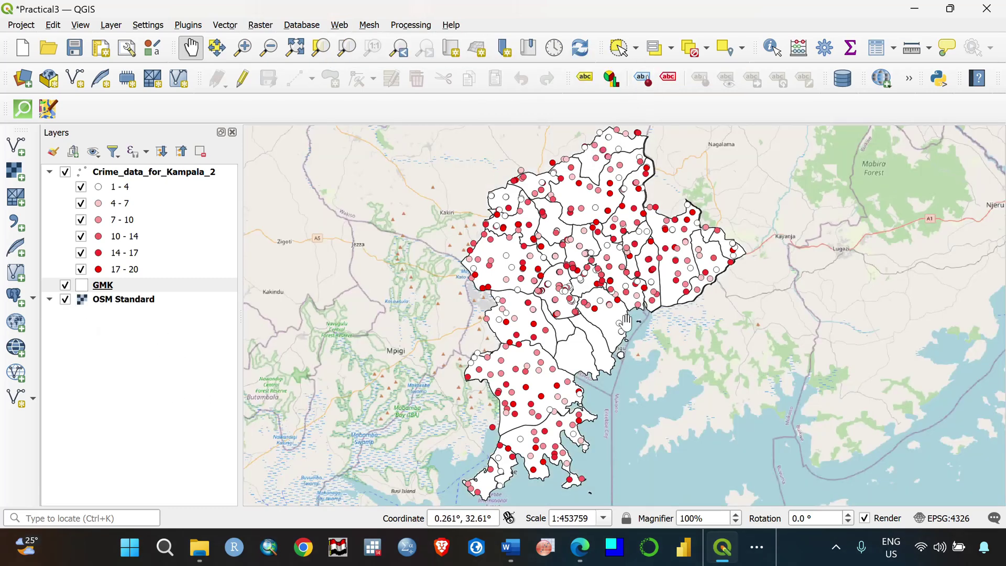
# Step: Toggle the GMK layer's visibility off and on to compare its polygons with the OSM basemap underneath
pyautogui.click(65, 285)
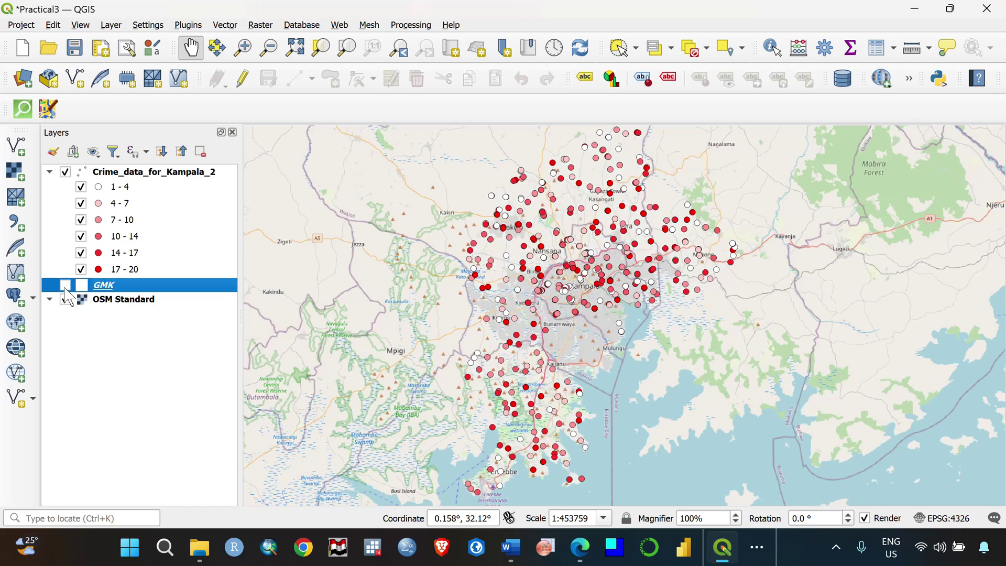
pyautogui.click(65, 285)
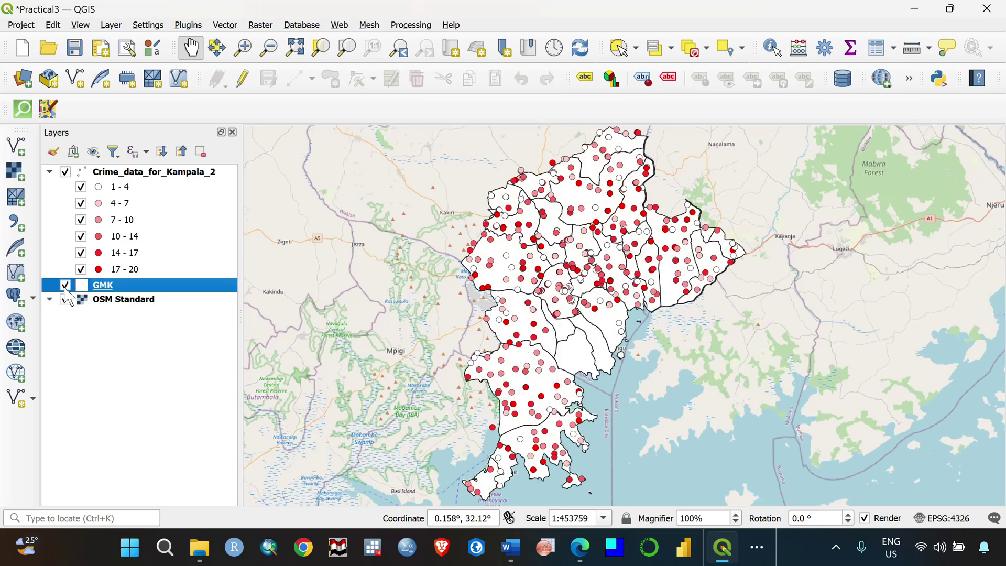
pyautogui.click(65, 285)
pyautogui.click(65, 285)
pyautogui.click(65, 285)
pyautogui.click(65, 285)
# Step: Change the GMK polygons' symbol layer type from Simple Fill to Outline: Filled Line, apply it and close the layer properties
pyautogui.doubleClick(105, 287)
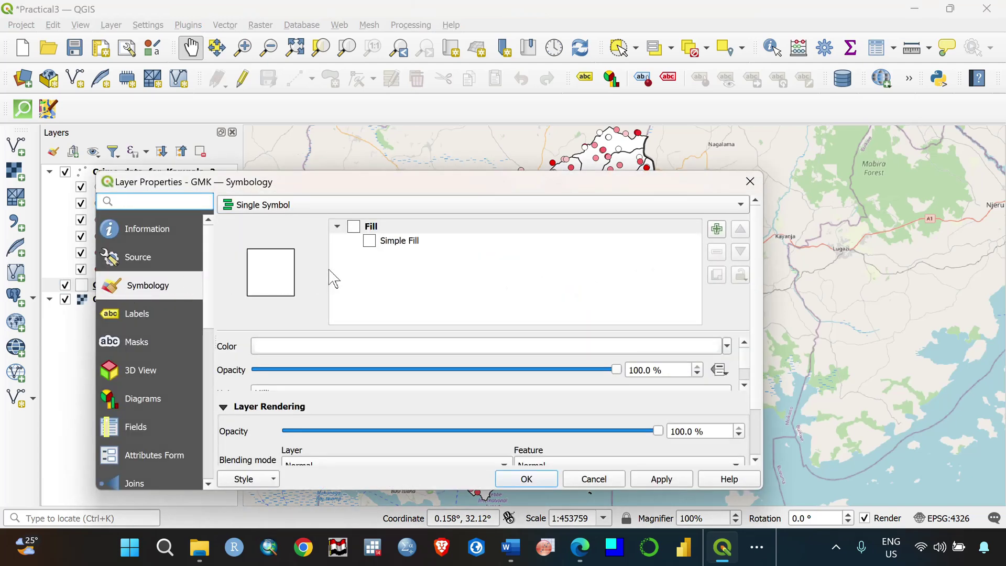
pyautogui.doubleClick(356, 229)
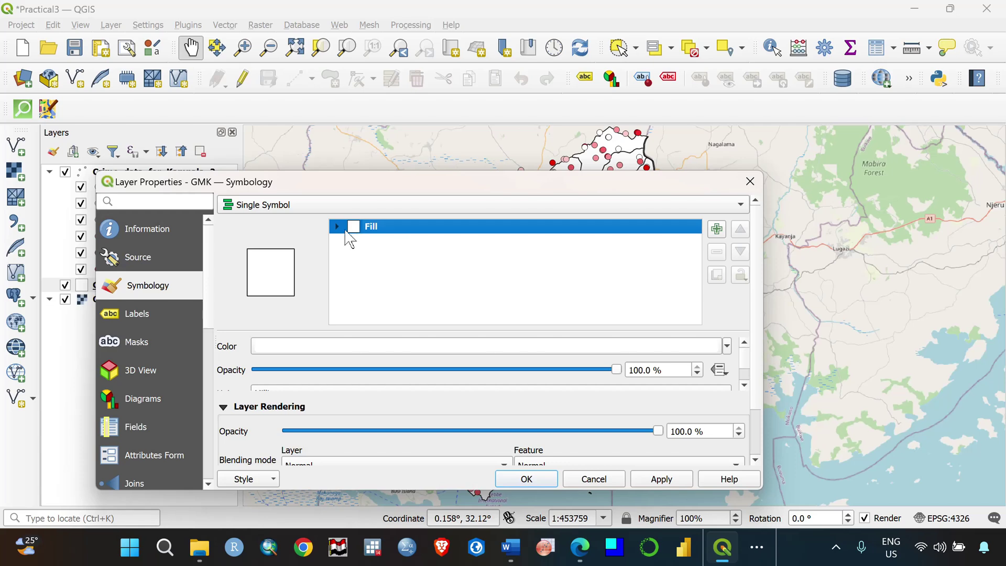
pyautogui.click(339, 227)
pyautogui.click(368, 240)
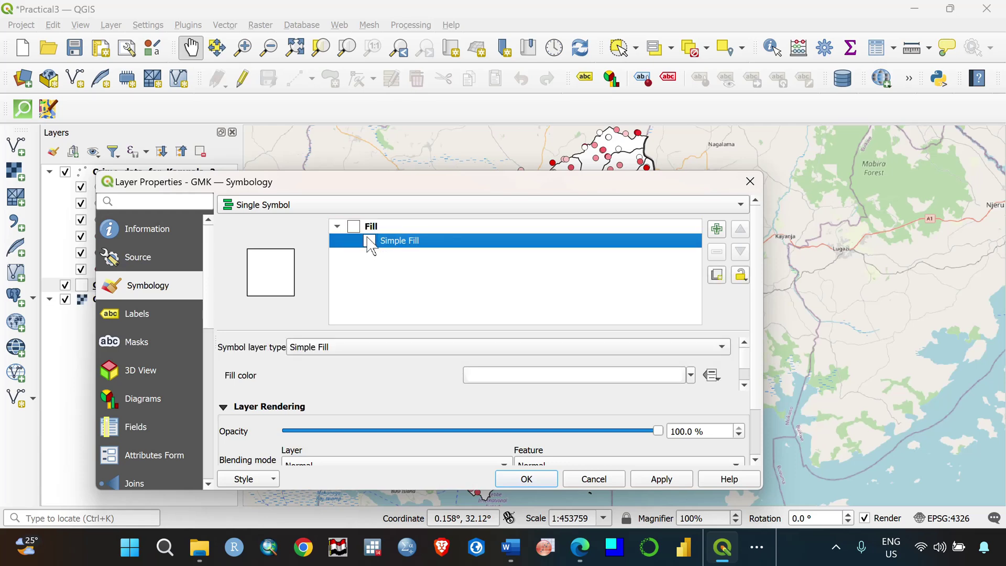
pyautogui.click(448, 348)
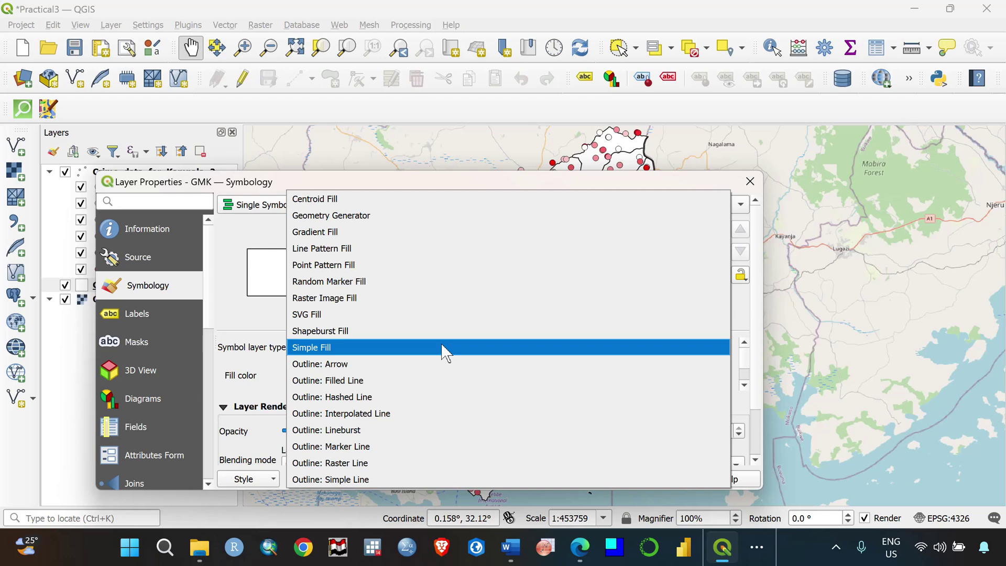
pyautogui.click(423, 380)
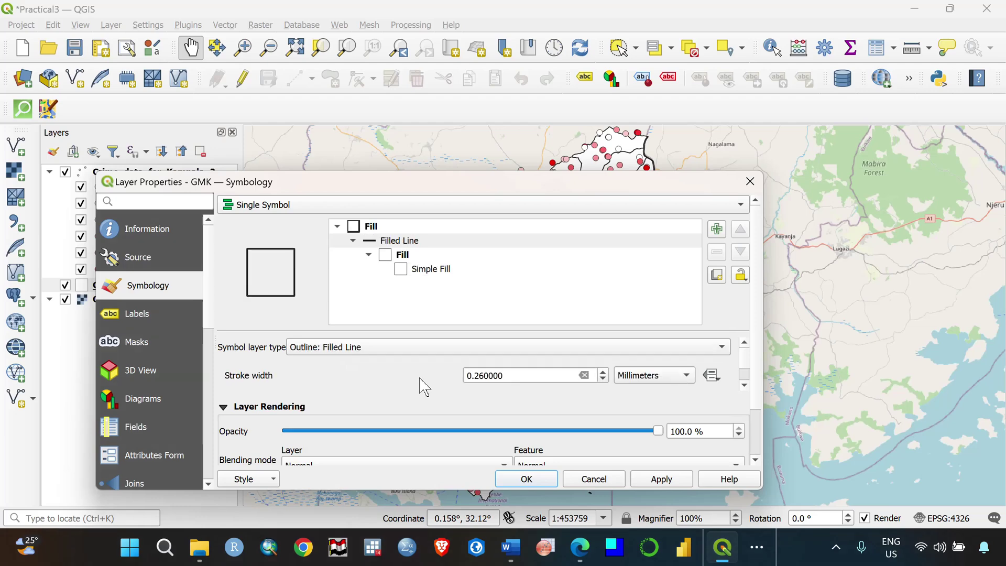
pyautogui.click(663, 480)
pyautogui.click(530, 479)
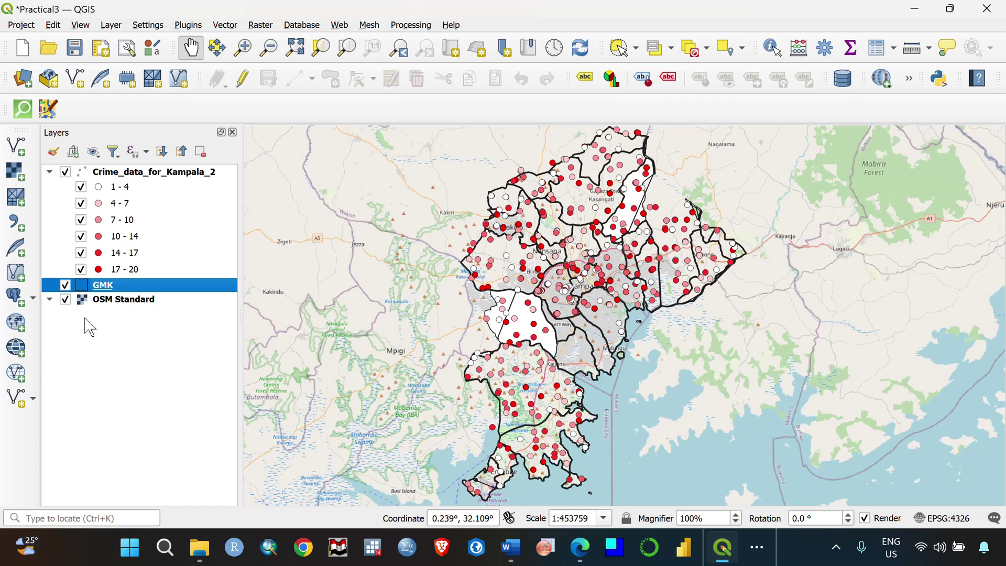
pyautogui.click(123, 337)
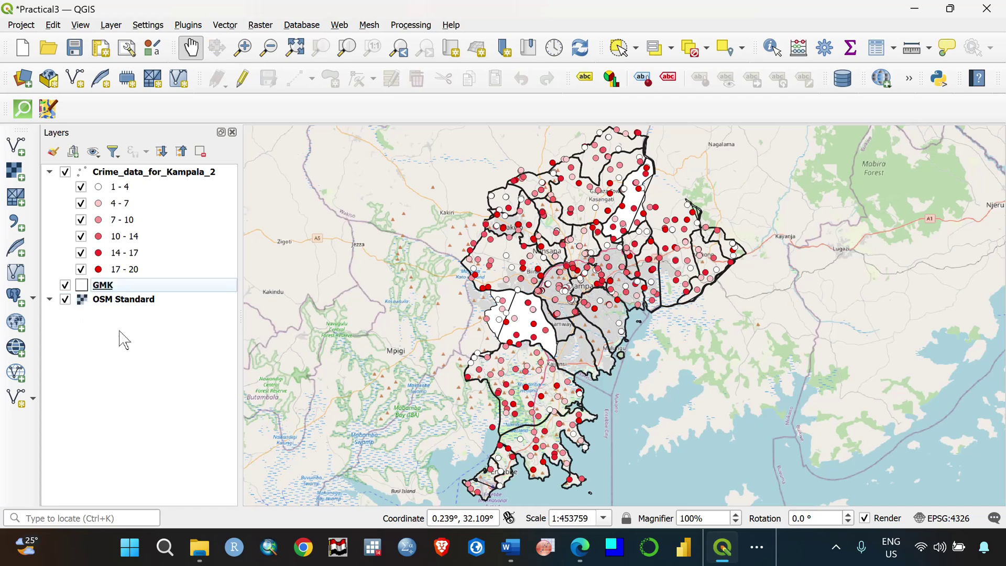
# Step: Inspect the filled line and nested fill in the GMK layer's symbology and close the properties with the style kept
pyautogui.click(86, 290)
pyautogui.doubleClick(86, 289)
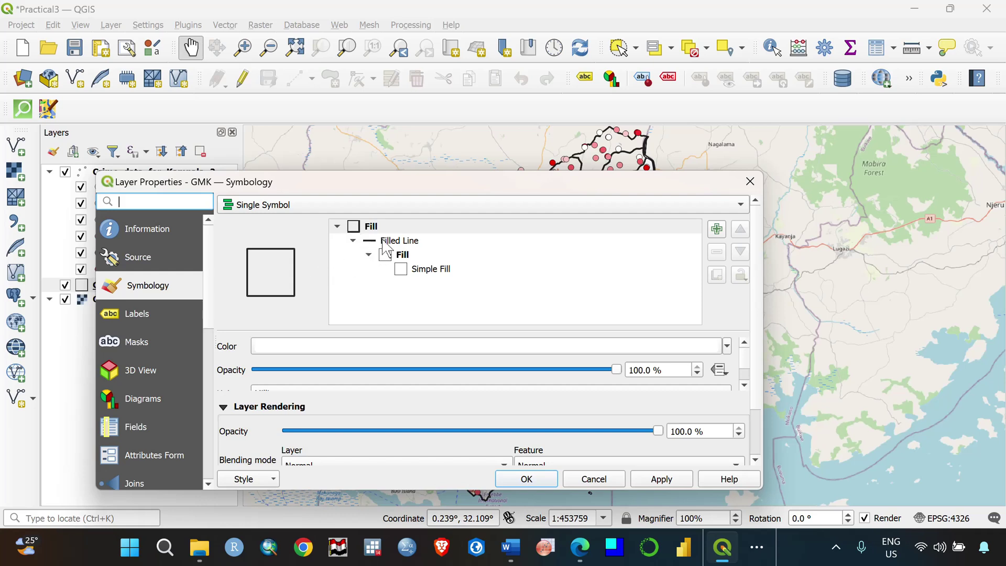
pyautogui.click(392, 269)
pyautogui.click(387, 256)
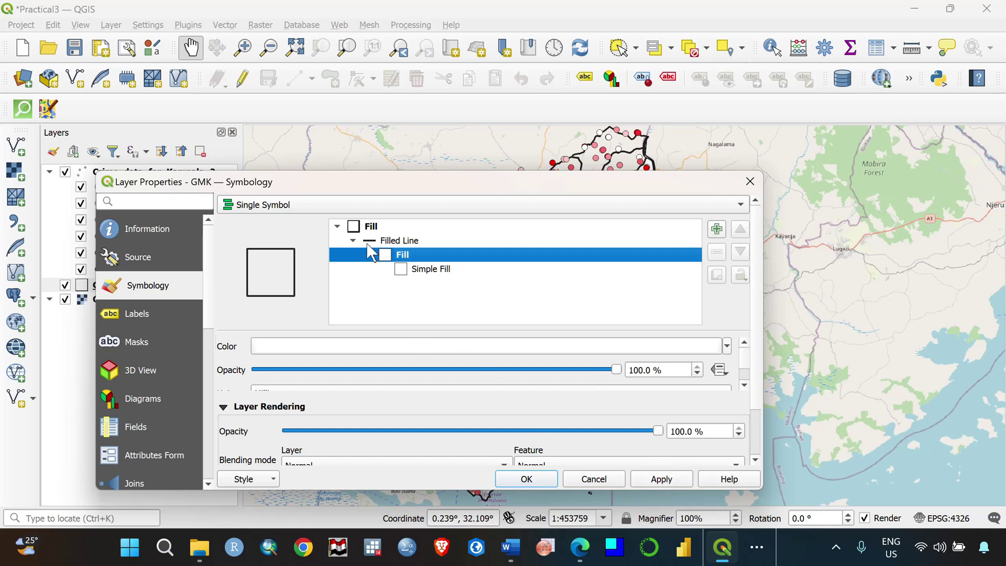
pyautogui.doubleClick(357, 228)
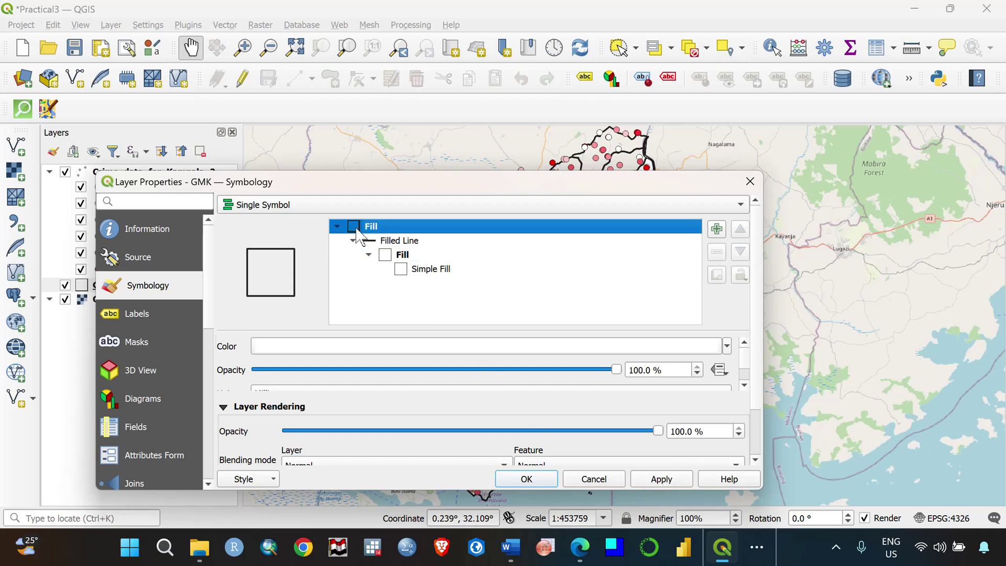
pyautogui.click(662, 479)
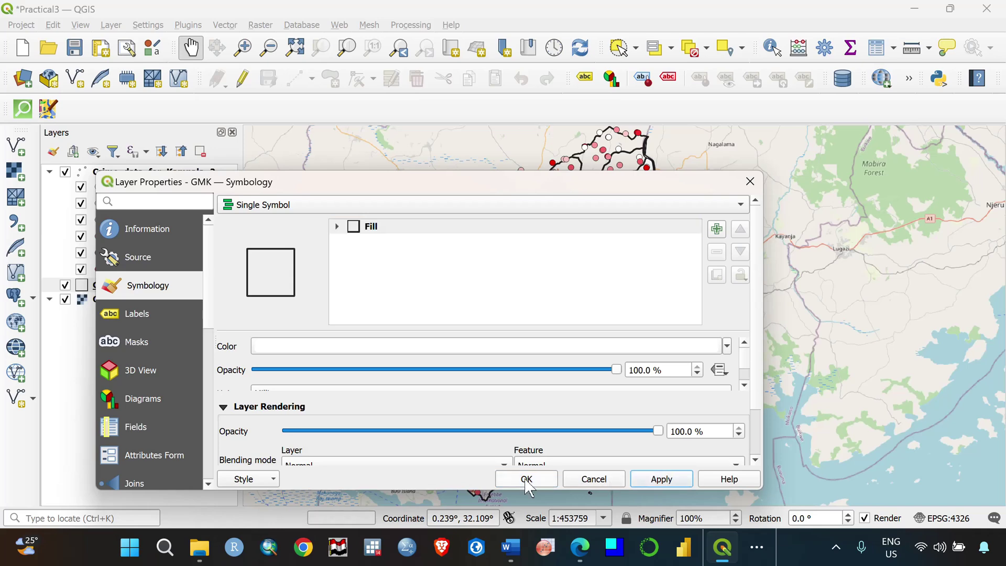
pyautogui.click(526, 479)
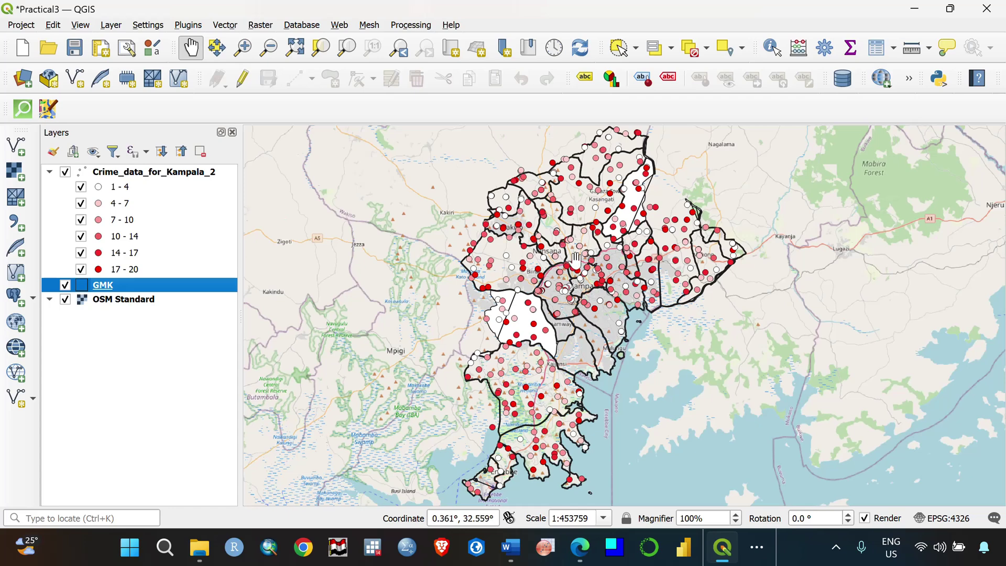
pyautogui.click(845, 549)
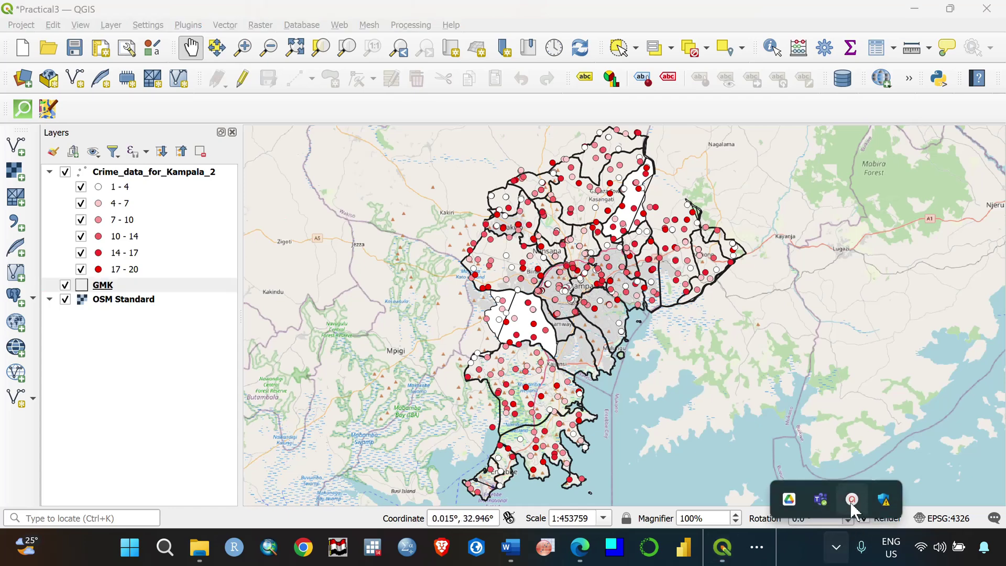
pyautogui.click(848, 495)
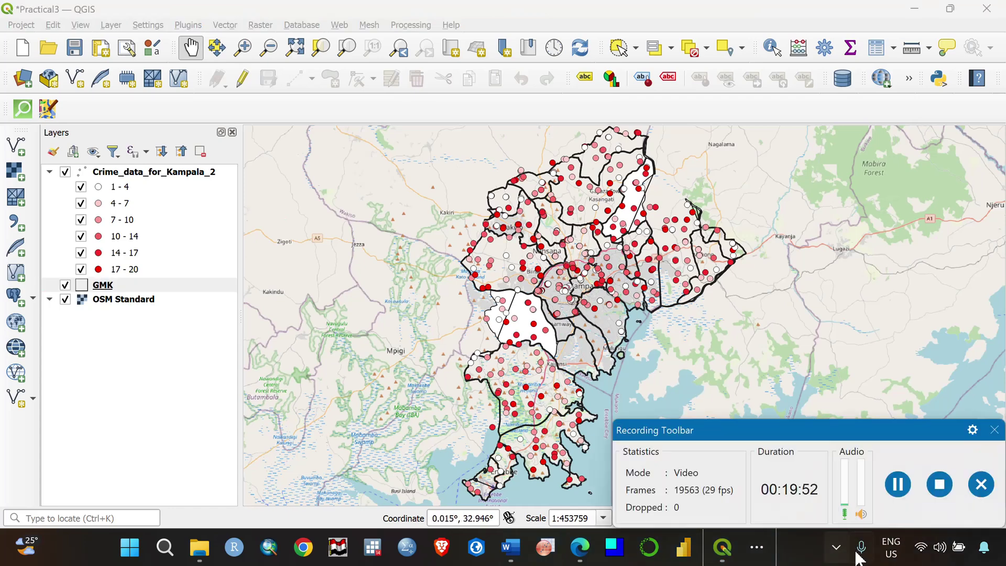